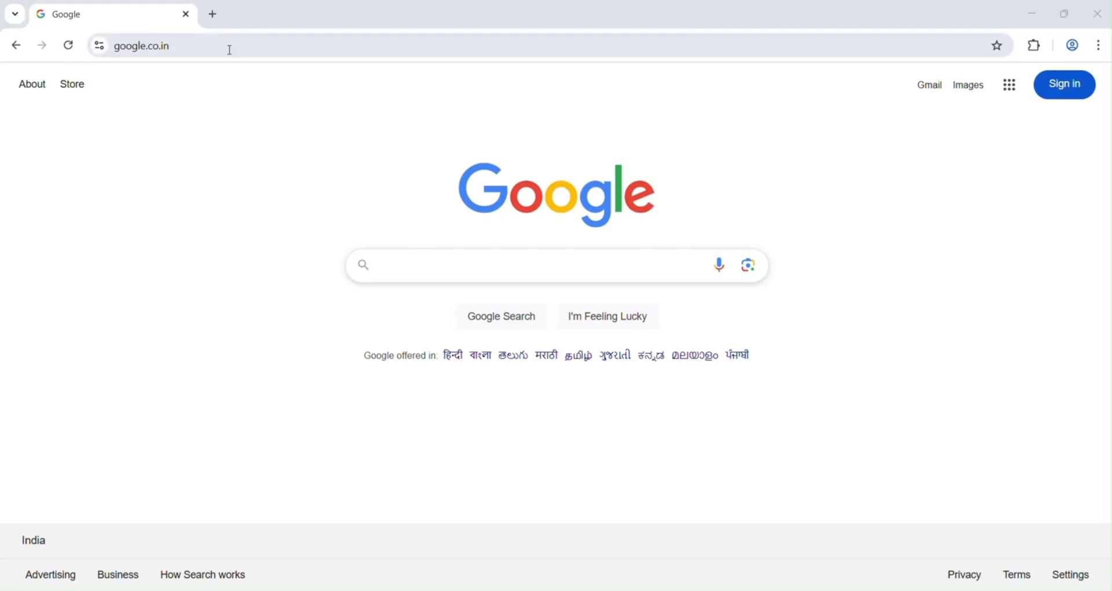
Go to cbp.igotkarmayogi.gov.in and reach the portal's login page.
{"action": "left_click", "coordinate": [248, 50]}
{"action": "type", "text": "cbp.igotkarmayogi"}
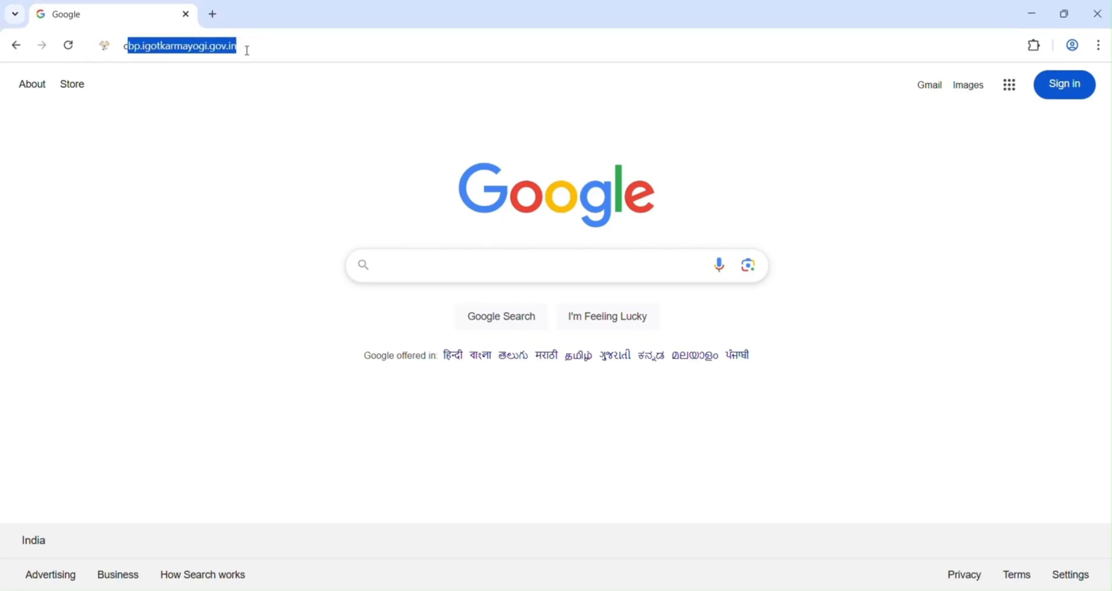
{"action": "key", "text": "Return"}
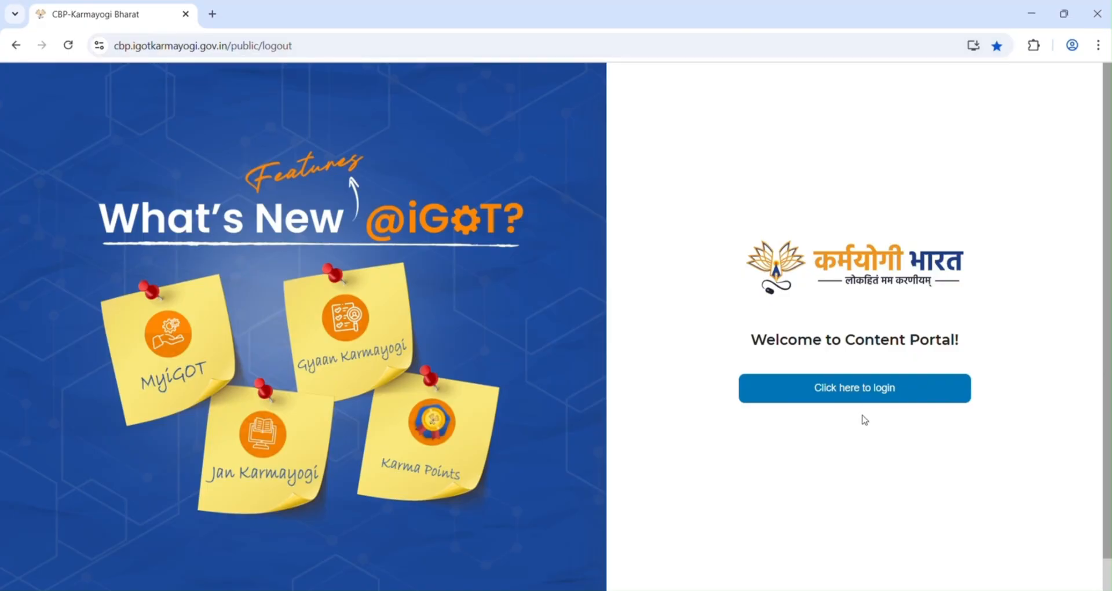
{"action": "left_click", "coordinate": [880, 395]}
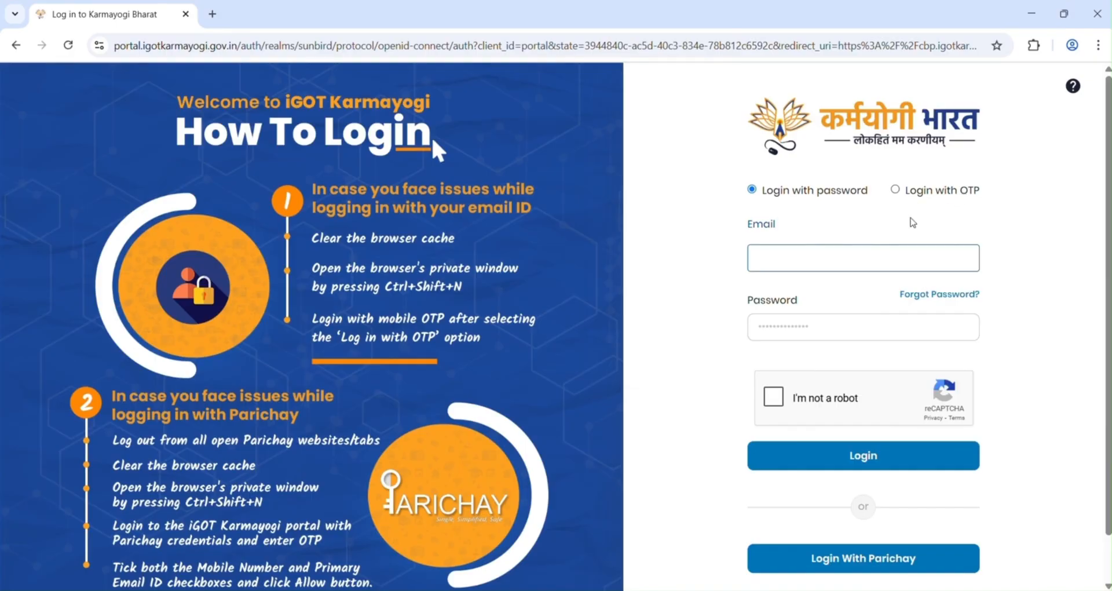
Enter the username, pass the robot check and sign in.
{"action": "type", "text": "kailash"}
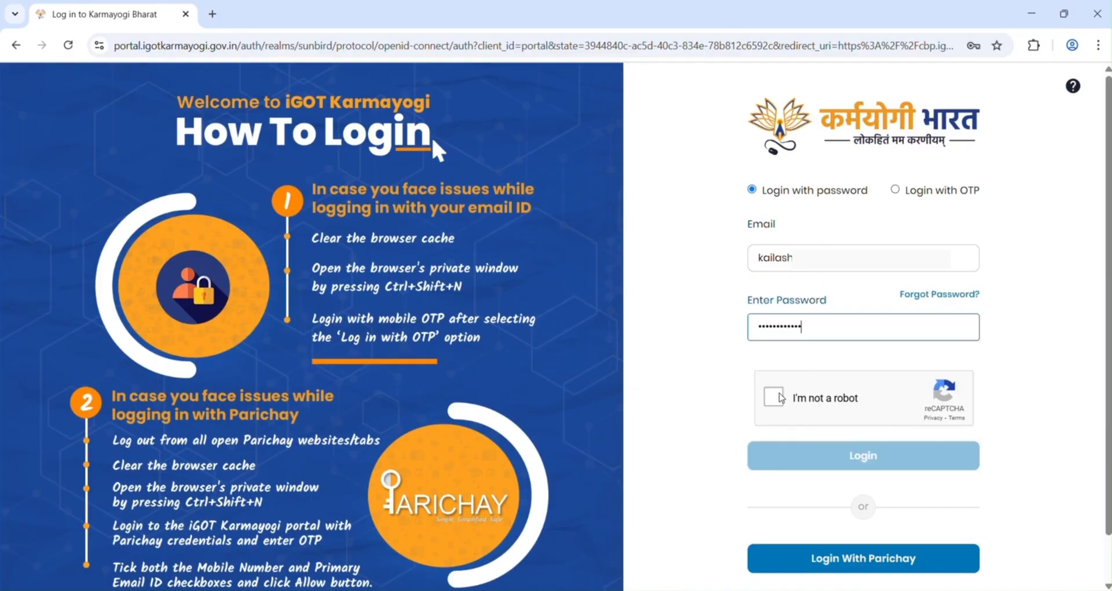
{"action": "left_click", "coordinate": [774, 397]}
{"action": "left_click", "coordinate": [852, 472]}
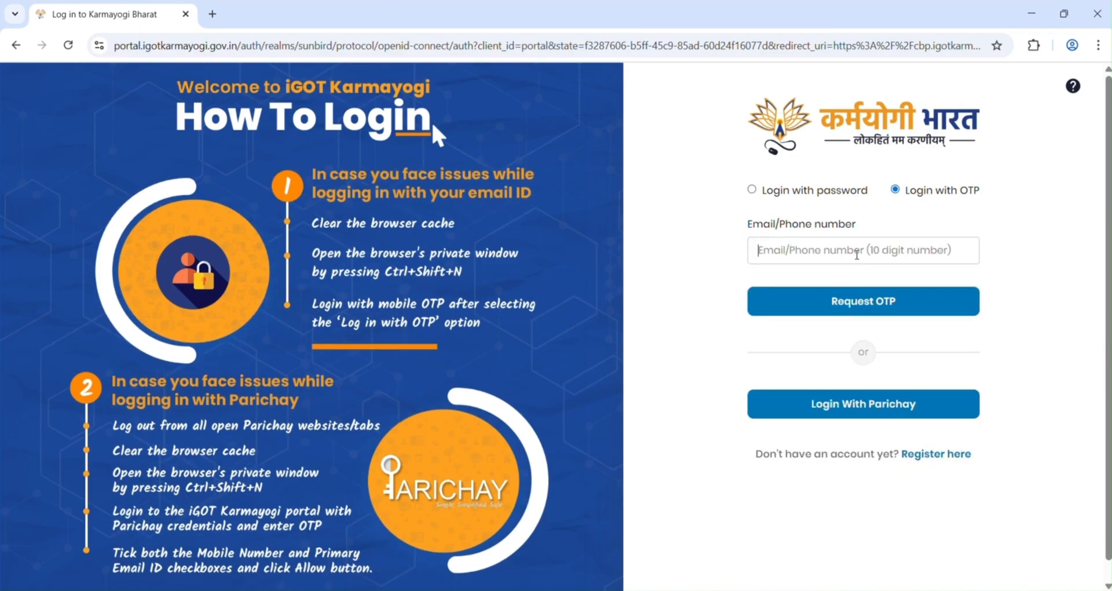
Complete the login with a one-time code sent to the registered phone number.
{"action": "left_click", "coordinate": [857, 255]}
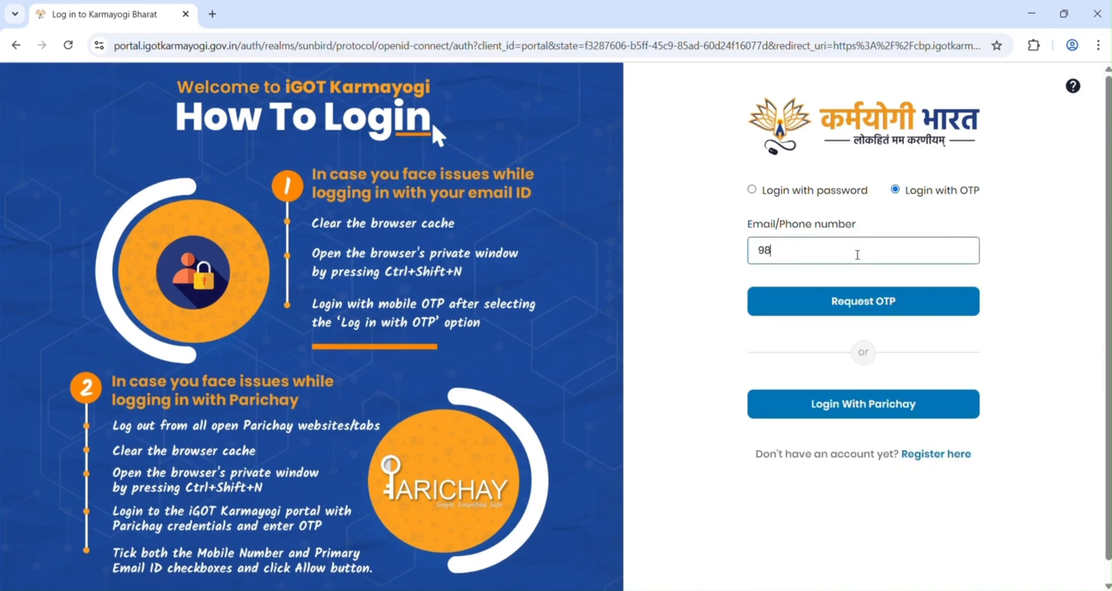
{"action": "left_click", "coordinate": [852, 299]}
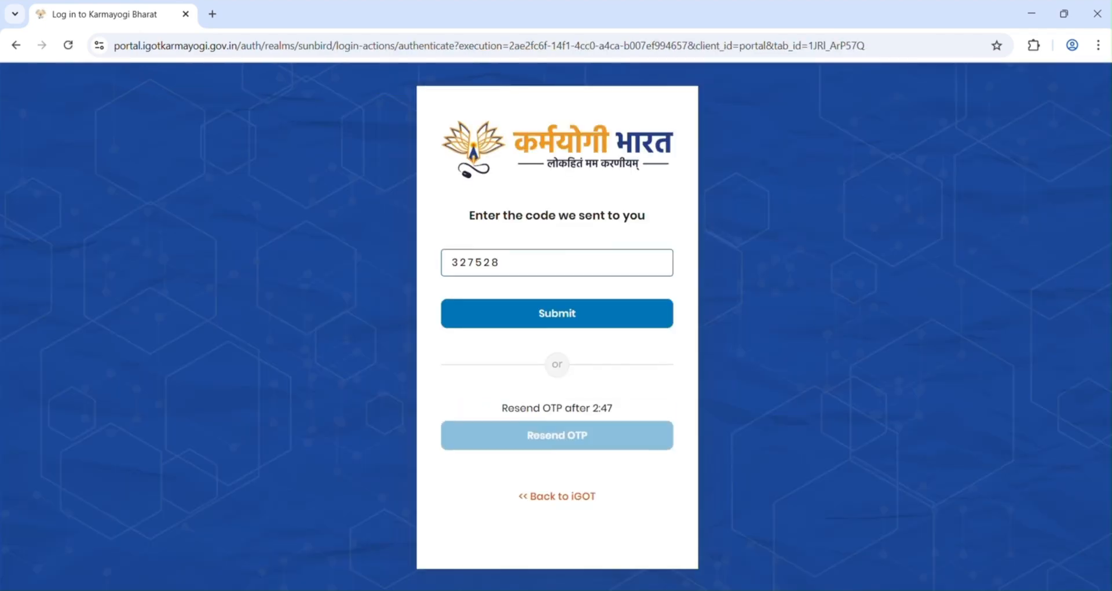
{"action": "left_click", "coordinate": [595, 316]}
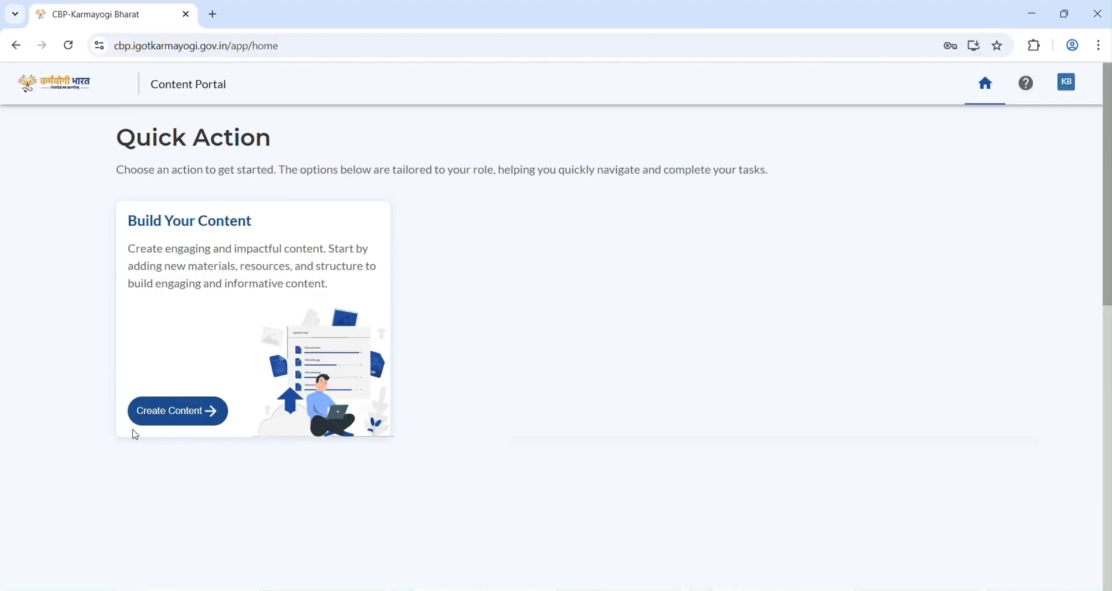
{"action": "left_click", "coordinate": [167, 420]}
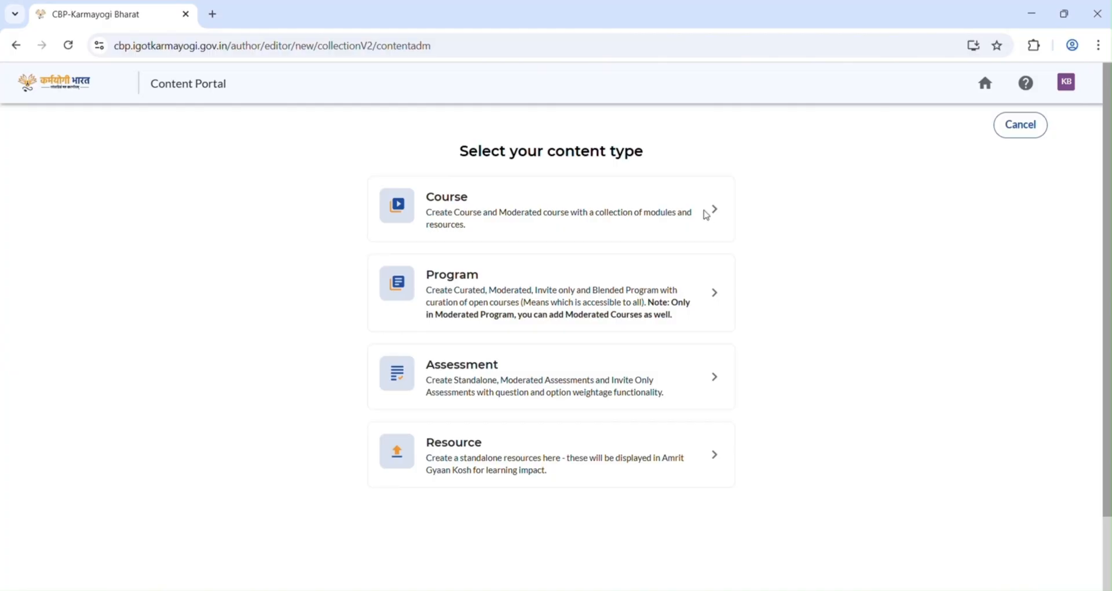
Choose Course as the new content type and keep English as its language.
{"action": "left_click", "coordinate": [705, 215]}
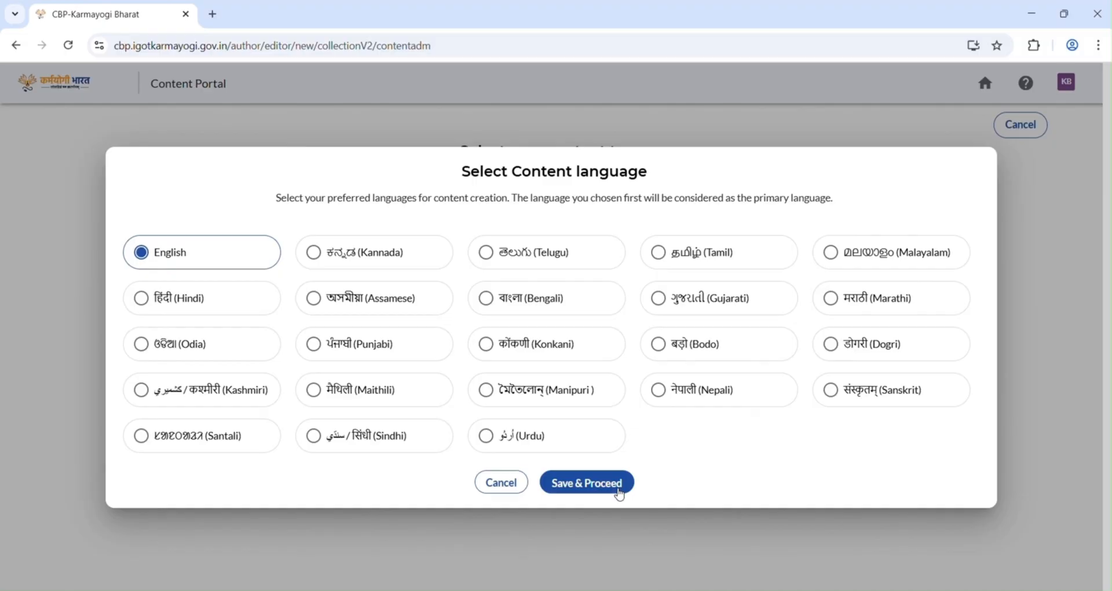
{"action": "left_click", "coordinate": [618, 490]}
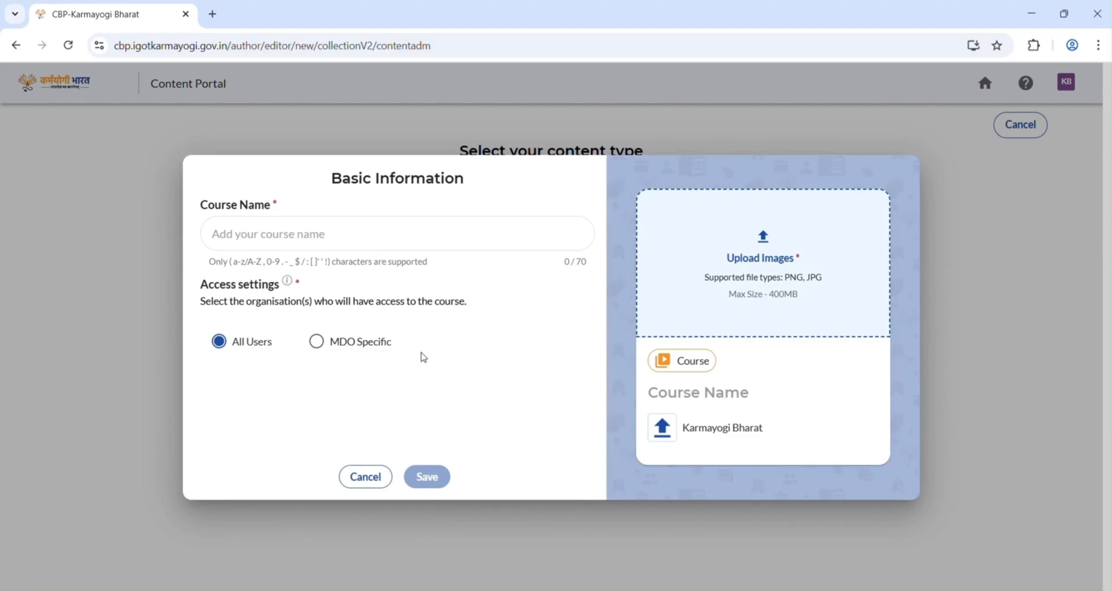
Name the course 'Demo Video' and keep it available to All Users.
{"action": "left_click", "coordinate": [253, 248]}
{"action": "type", "text": "Demo Video"}
{"action": "left_click", "coordinate": [512, 358]}
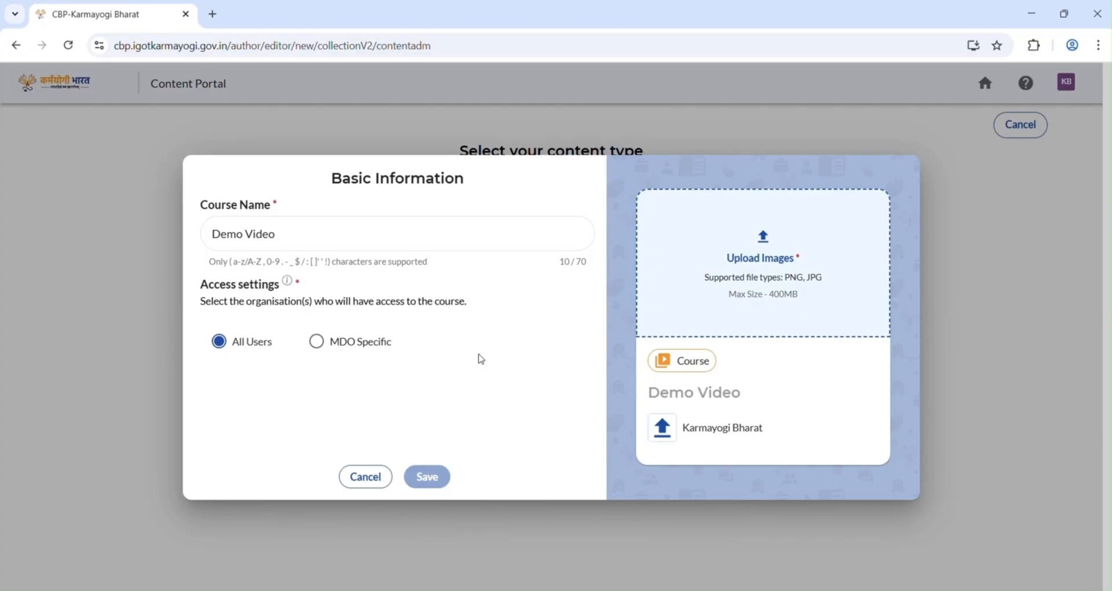
{"action": "mouse_move", "coordinate": [287, 284]}
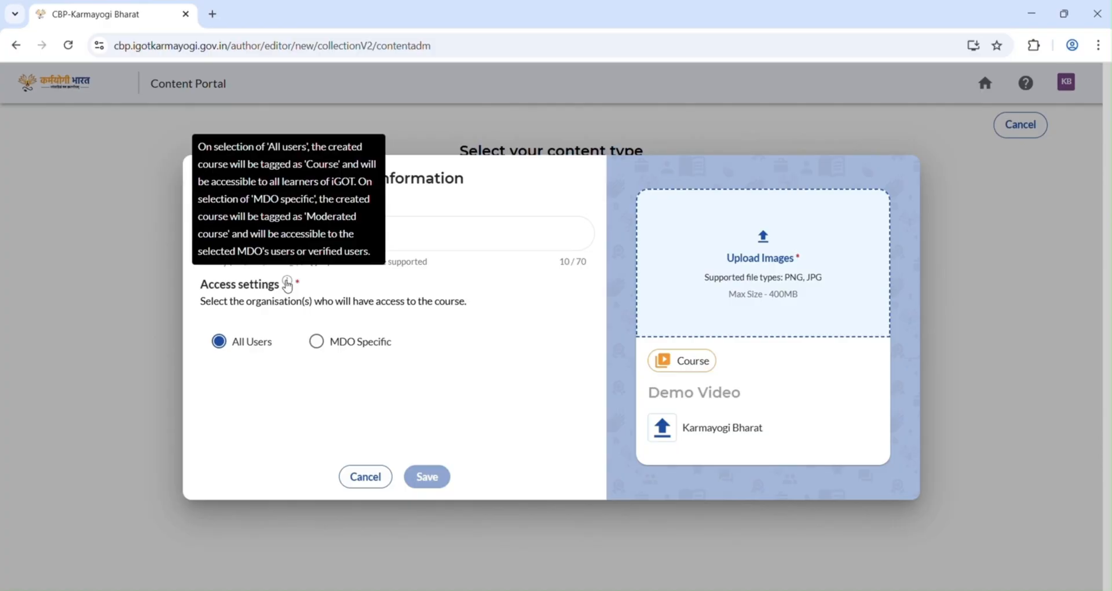
{"action": "left_click", "coordinate": [317, 342]}
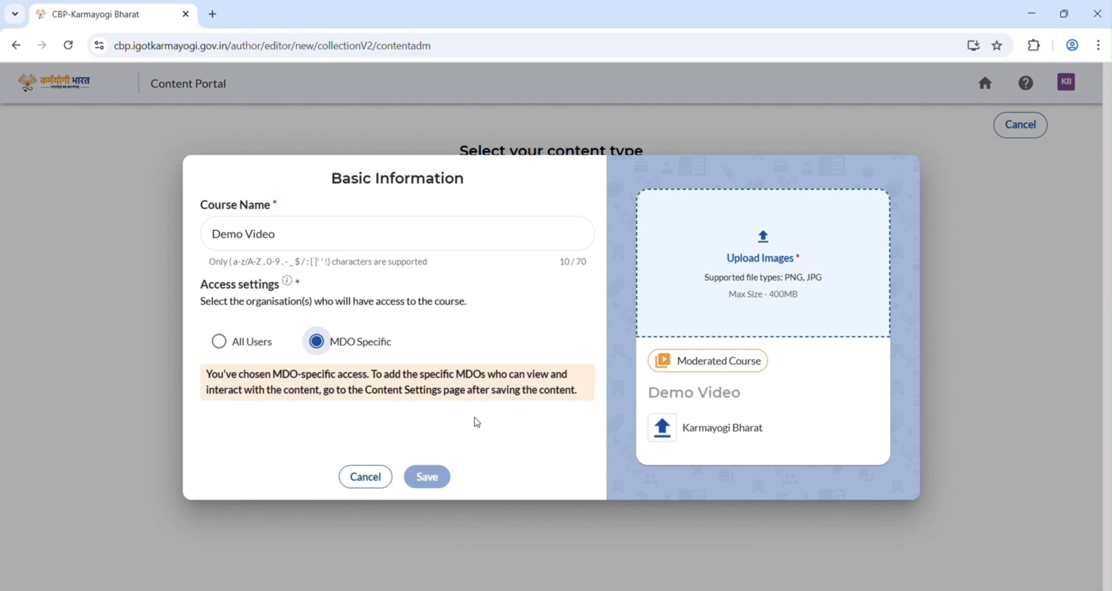
{"action": "left_click", "coordinate": [240, 342]}
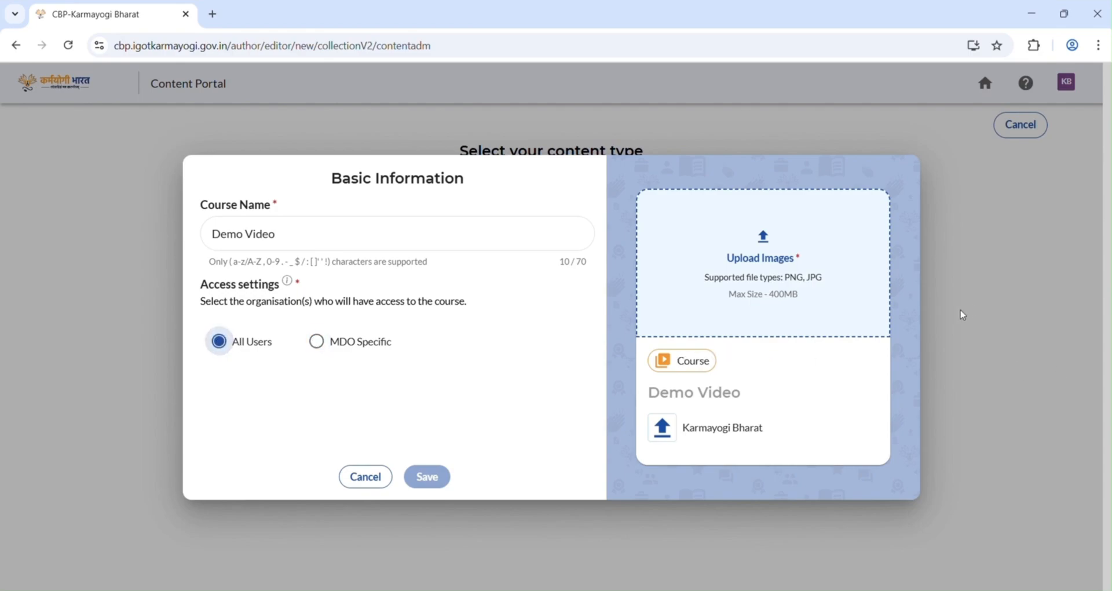
Upload Thumbnail as the course image and Logo as the organisation logo, then save.
{"action": "left_click", "coordinate": [770, 265]}
{"action": "double_click", "coordinate": [170, 116]}
{"action": "left_click", "coordinate": [252, 139]}
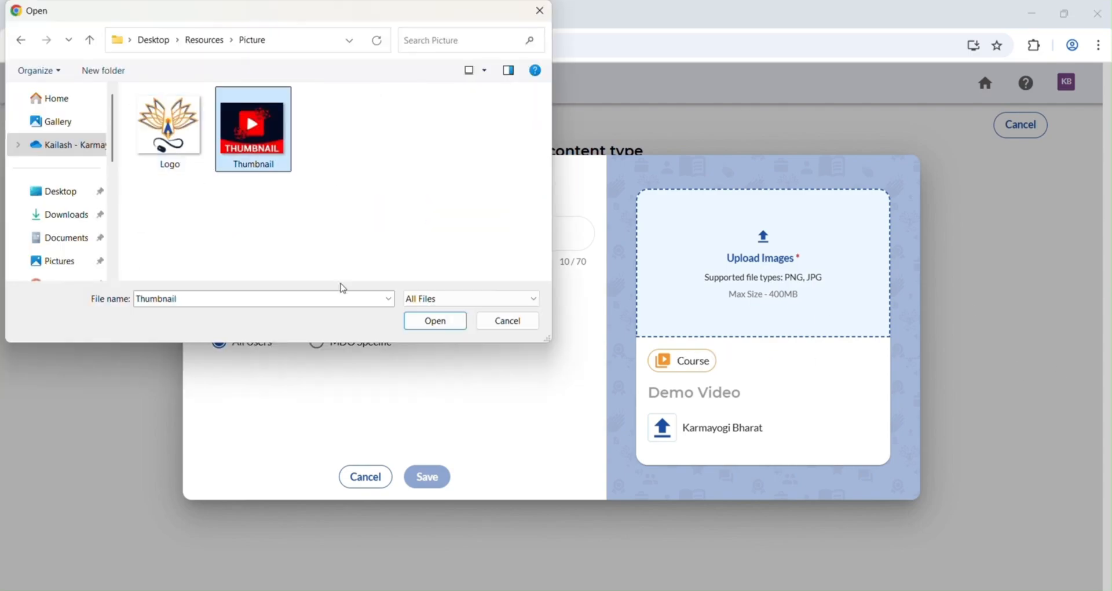
{"action": "left_click", "coordinate": [434, 320]}
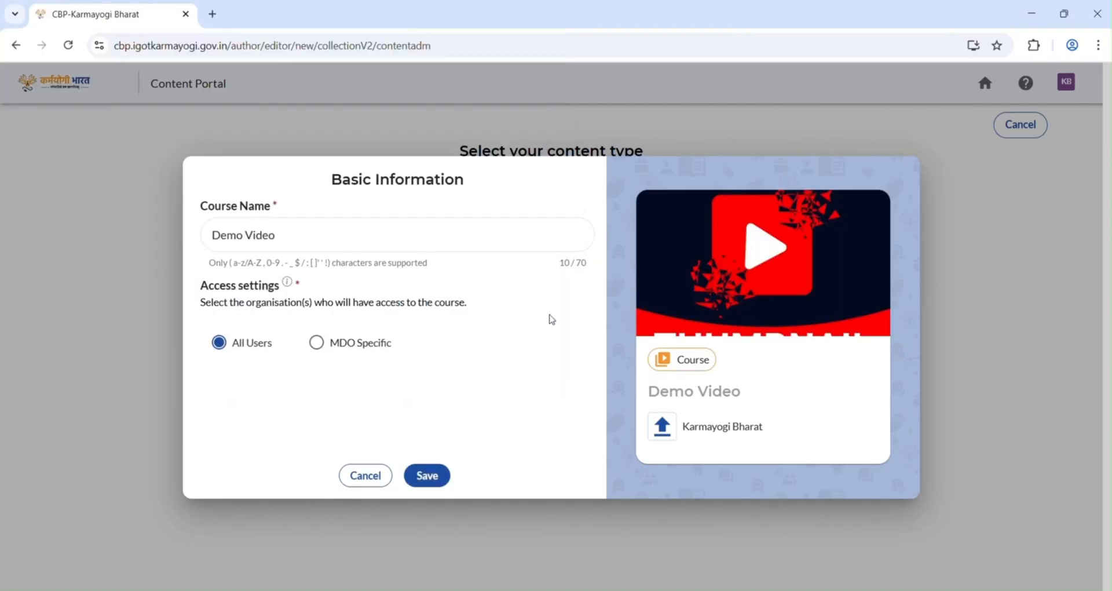
{"action": "left_click", "coordinate": [663, 434]}
{"action": "left_click", "coordinate": [173, 130]}
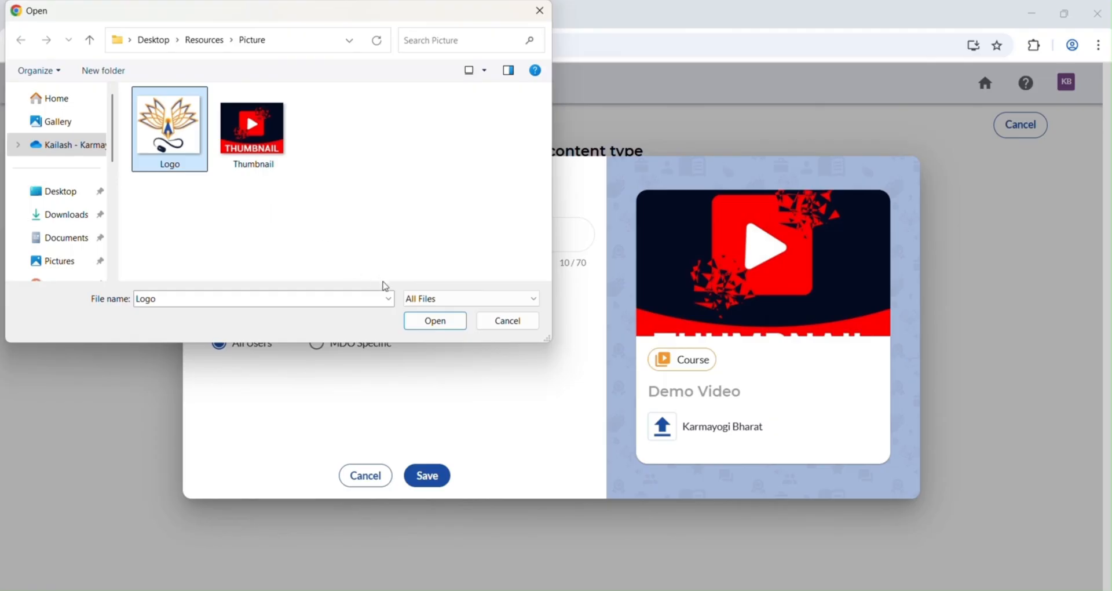
{"action": "left_click", "coordinate": [445, 327]}
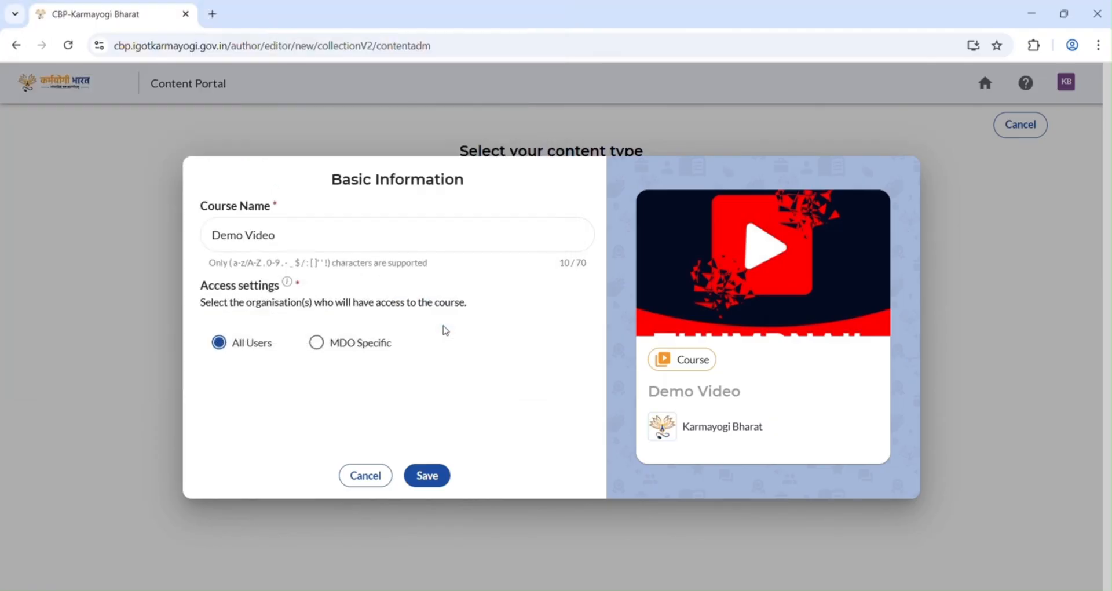
{"action": "left_click", "coordinate": [427, 475]}
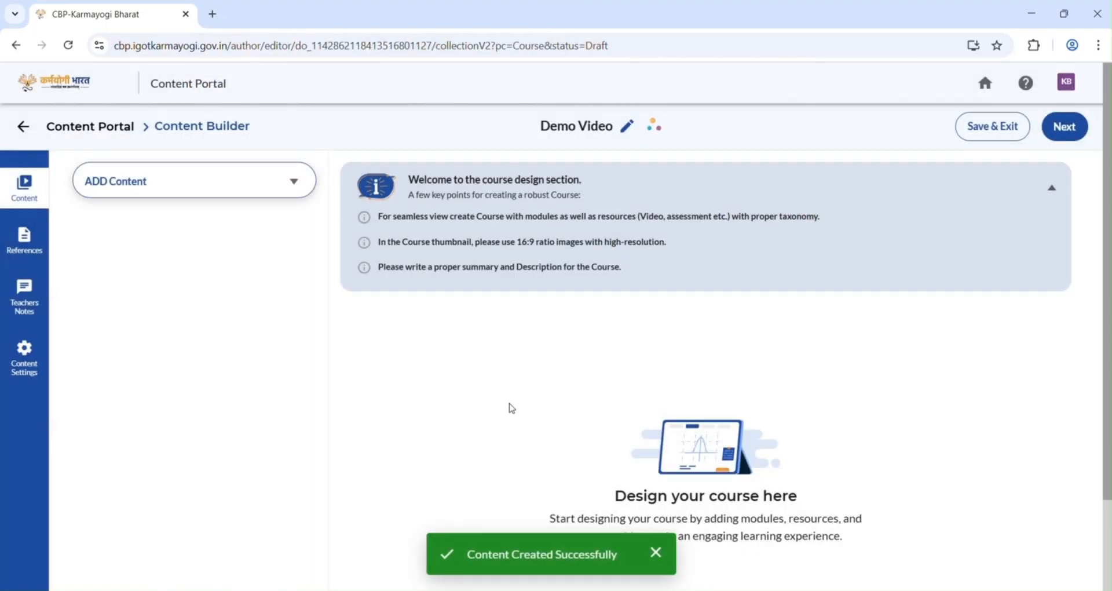
Replace Demo Video's card image with the third AI-suggested thumbnail and save it.
{"action": "left_click", "coordinate": [626, 132]}
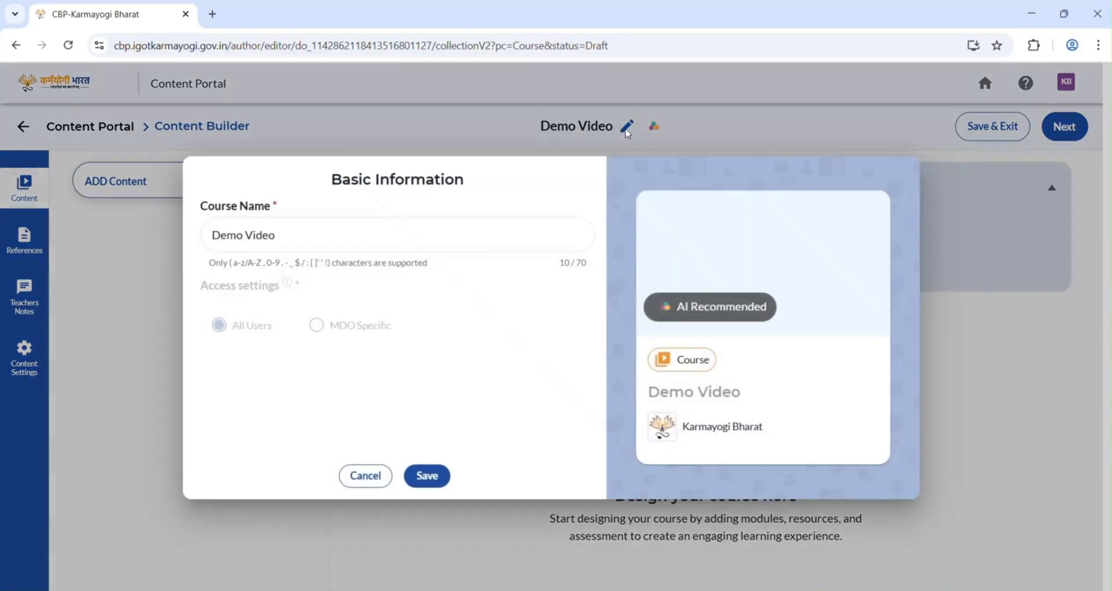
{"action": "left_click", "coordinate": [746, 305]}
{"action": "left_click", "coordinate": [711, 243]}
{"action": "left_click", "coordinate": [252, 130]}
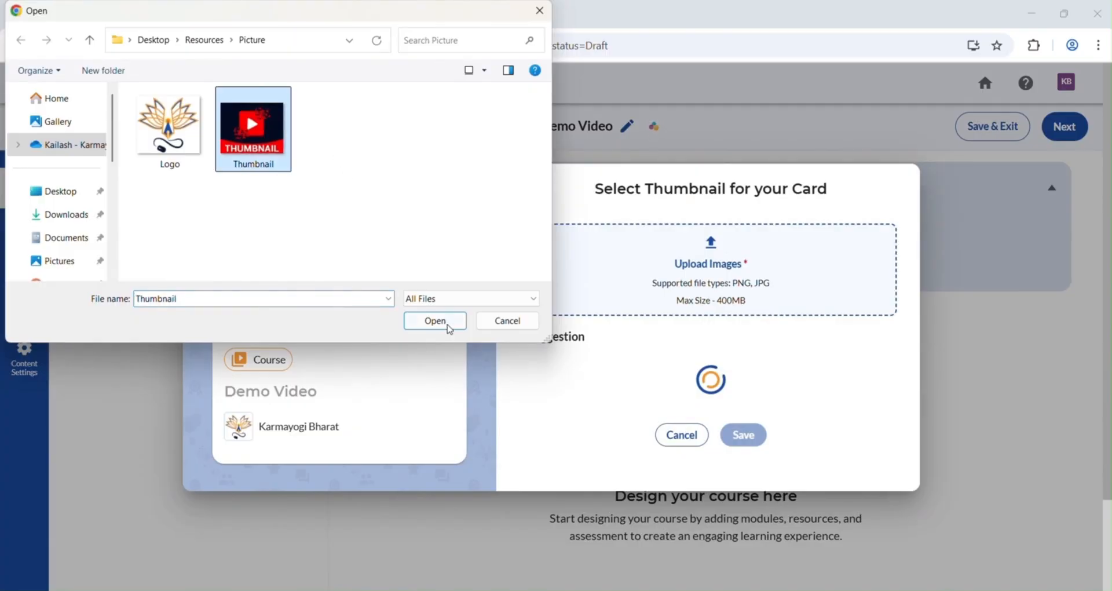
{"action": "left_click", "coordinate": [449, 325]}
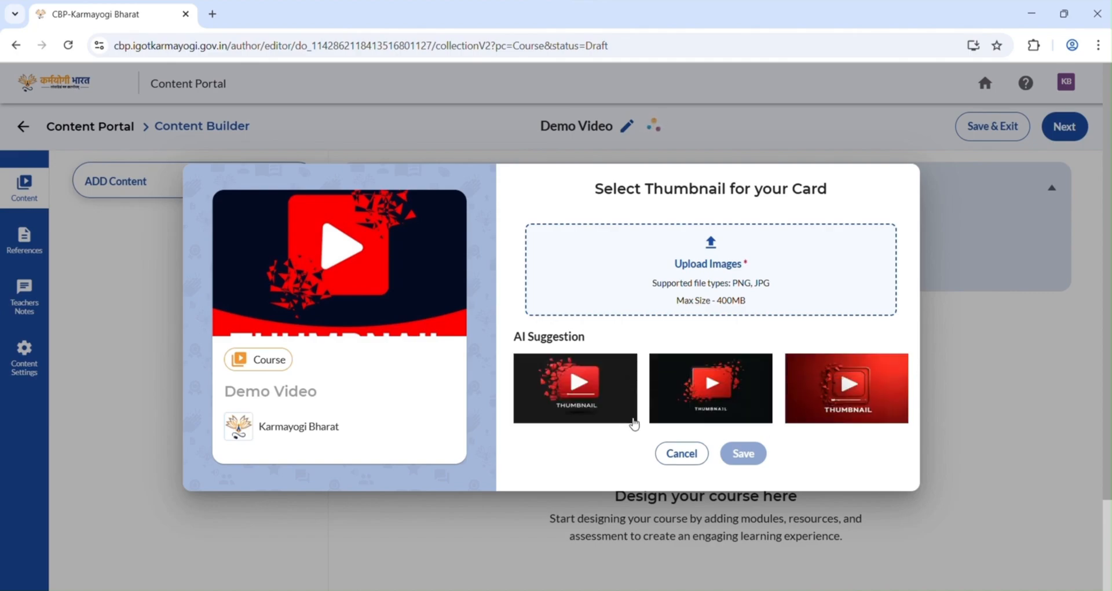
{"action": "left_click", "coordinate": [830, 385]}
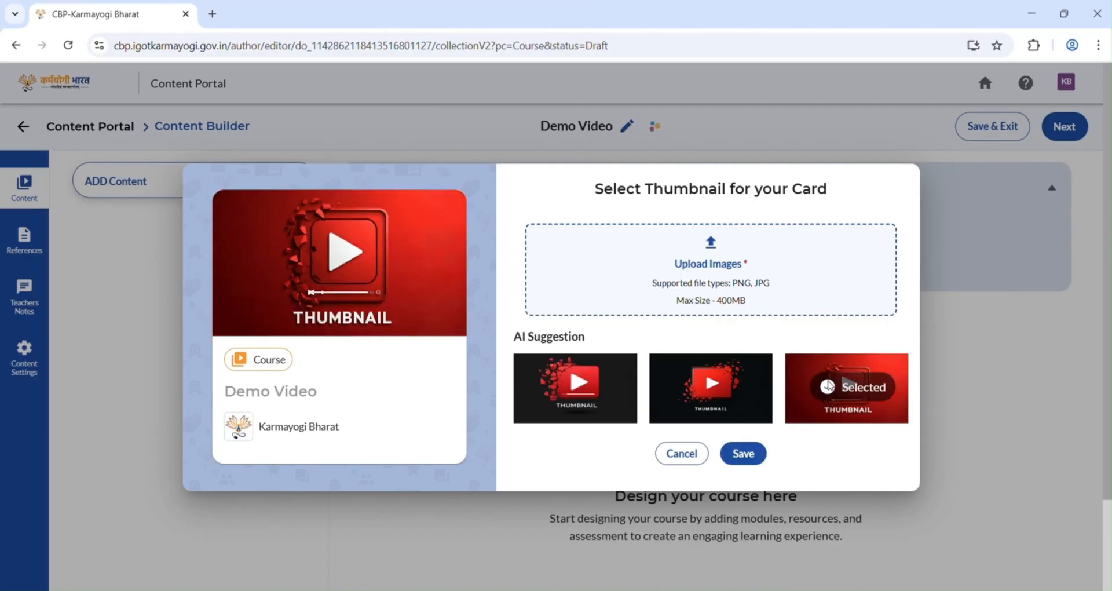
{"action": "left_click", "coordinate": [746, 455]}
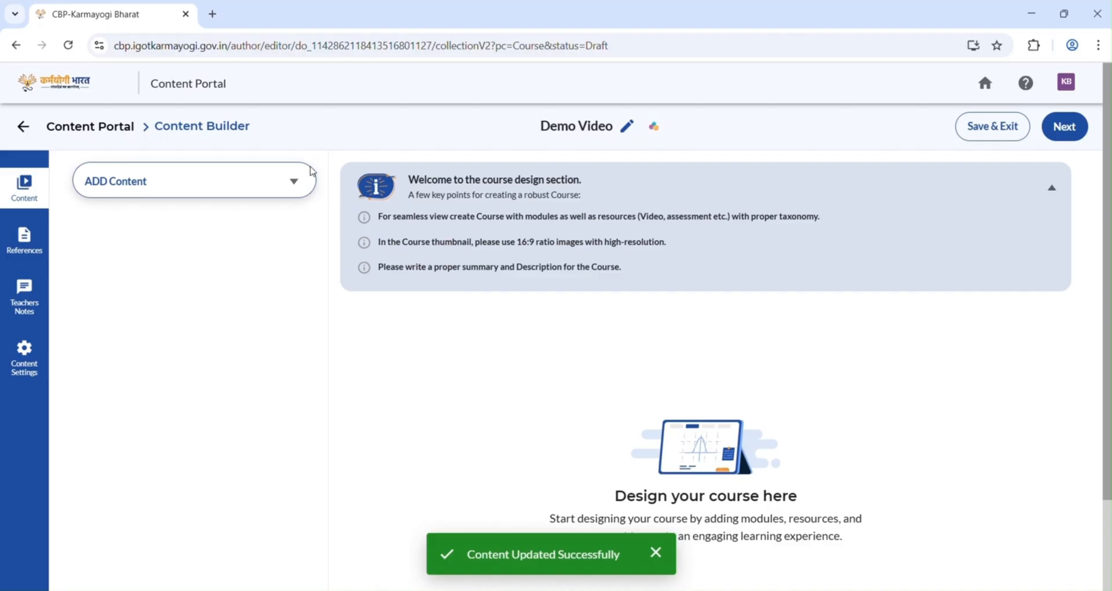
{"action": "left_click", "coordinate": [293, 185]}
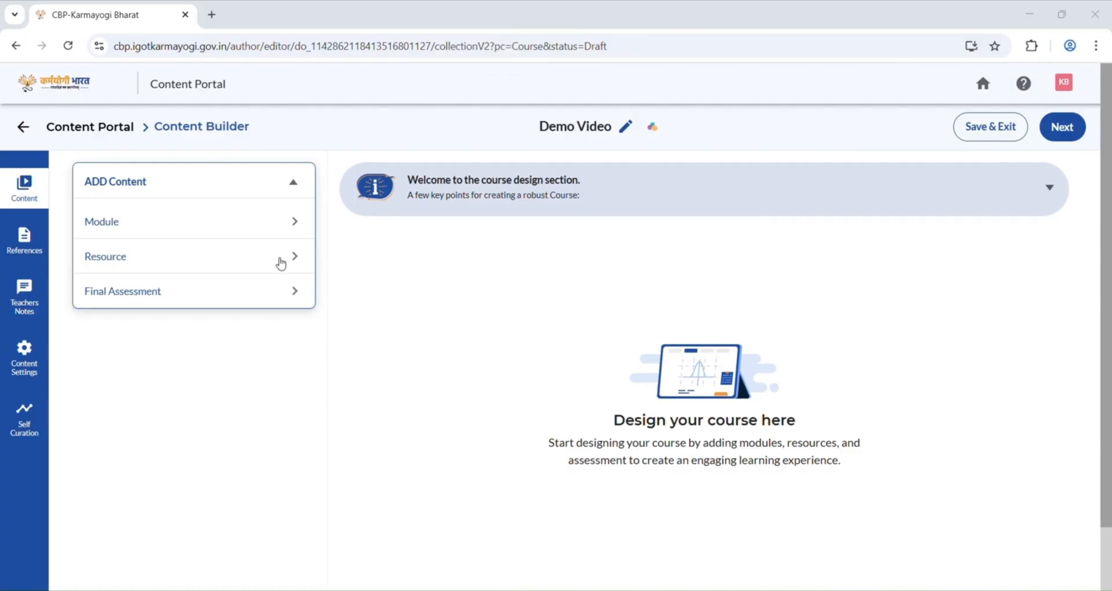
Add an 'Introduction Video' resource uploaded from the Video folder.
{"action": "left_click", "coordinate": [281, 262]}
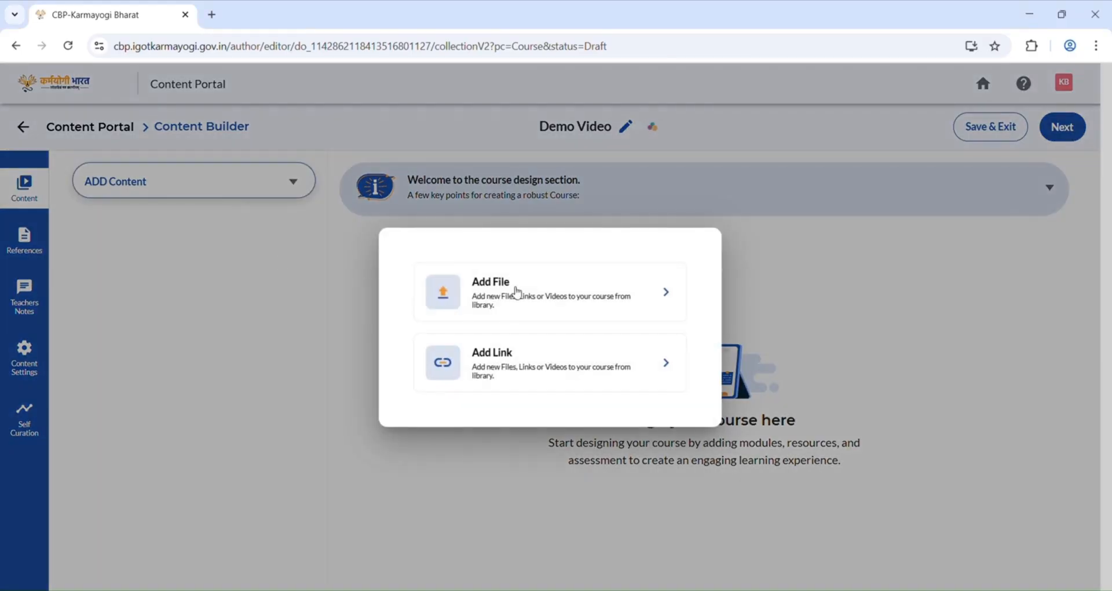
{"action": "left_click", "coordinate": [516, 291]}
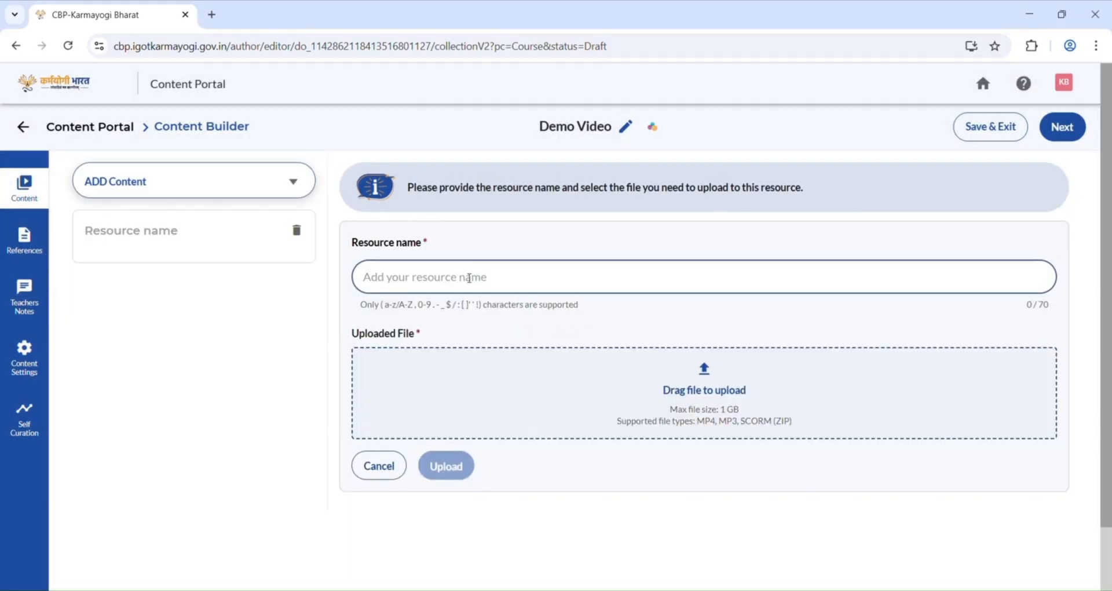
{"action": "type", "text": "Introduction Video"}
{"action": "left_click", "coordinate": [704, 377]}
{"action": "double_click", "coordinate": [246, 156]}
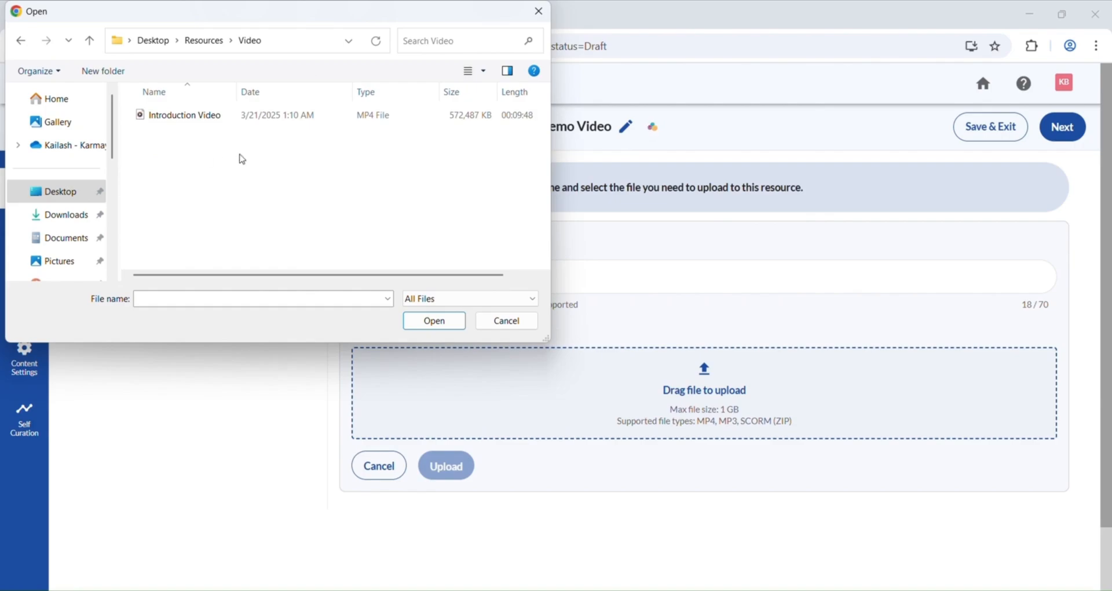
{"action": "left_click", "coordinate": [185, 114]}
{"action": "left_click", "coordinate": [434, 321]}
{"action": "left_click", "coordinate": [446, 406]}
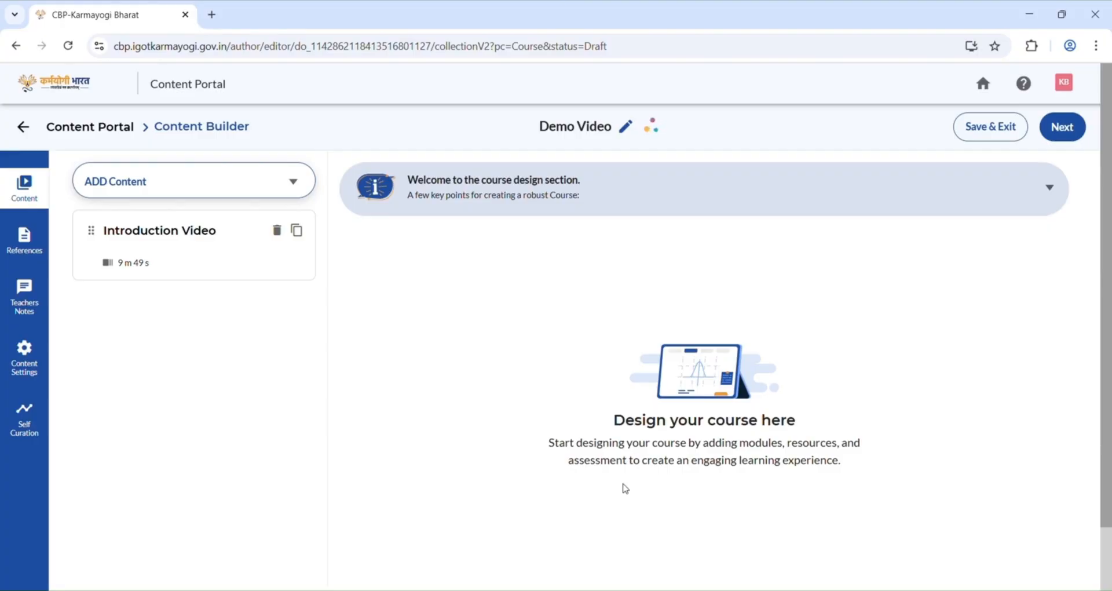
Add a 'Final Assessment' allowing 3 re-attempts with a 30-minute duration.
{"action": "left_click", "coordinate": [191, 180]}
{"action": "left_click", "coordinate": [228, 288]}
{"action": "left_click", "coordinate": [718, 373]}
{"action": "type", "text": "Final Assessment"}
{"action": "scroll", "coordinate": [805, 414], "scroll_direction": "down", "scroll_amount": 5}
{"action": "left_click", "coordinate": [441, 346]}
{"action": "left_click", "coordinate": [414, 452]}
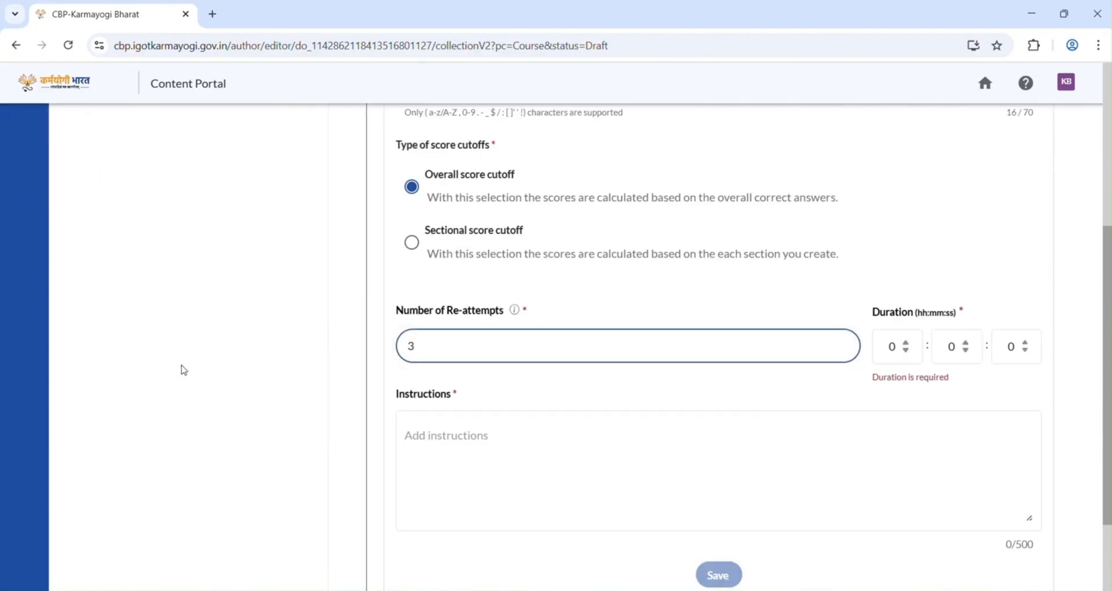
{"action": "left_click", "coordinate": [955, 346]}
{"action": "type", "text": "30"}
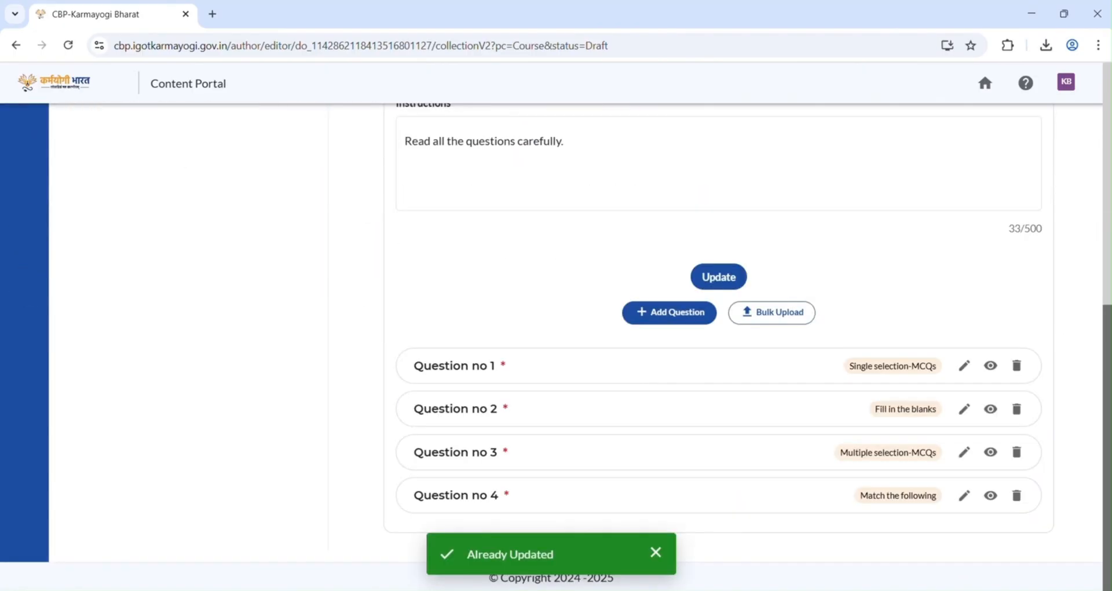
{"action": "scroll", "coordinate": [1056, 389], "scroll_direction": "up", "scroll_amount": 5}
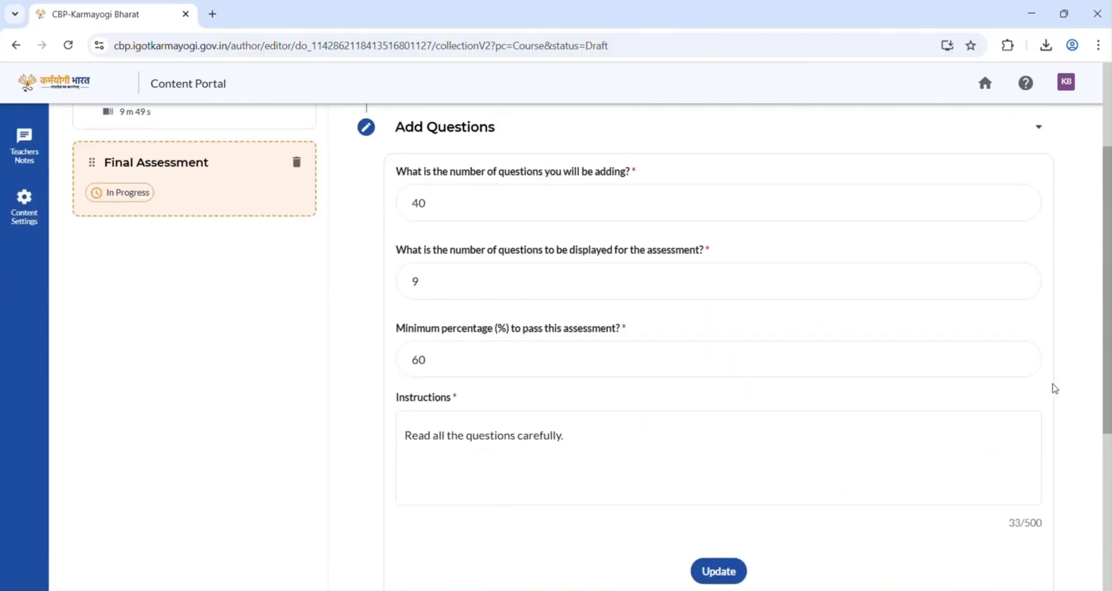
{"action": "scroll", "coordinate": [1056, 389], "scroll_direction": "up", "scroll_amount": 3}
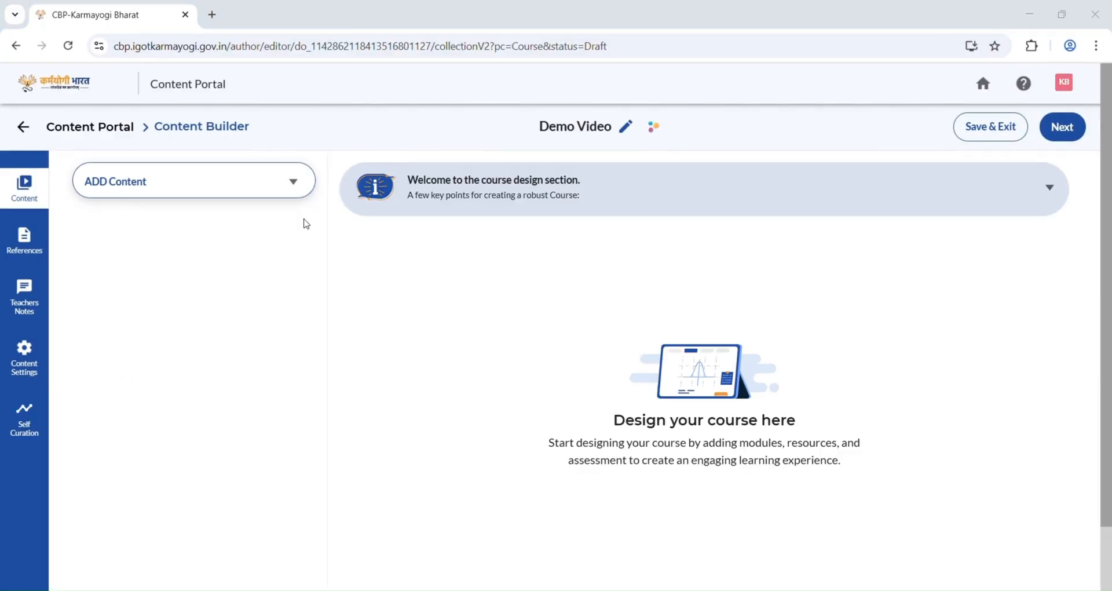
Add a module named 'Introduction Video' to the Demo Video course.
{"action": "left_click", "coordinate": [294, 184]}
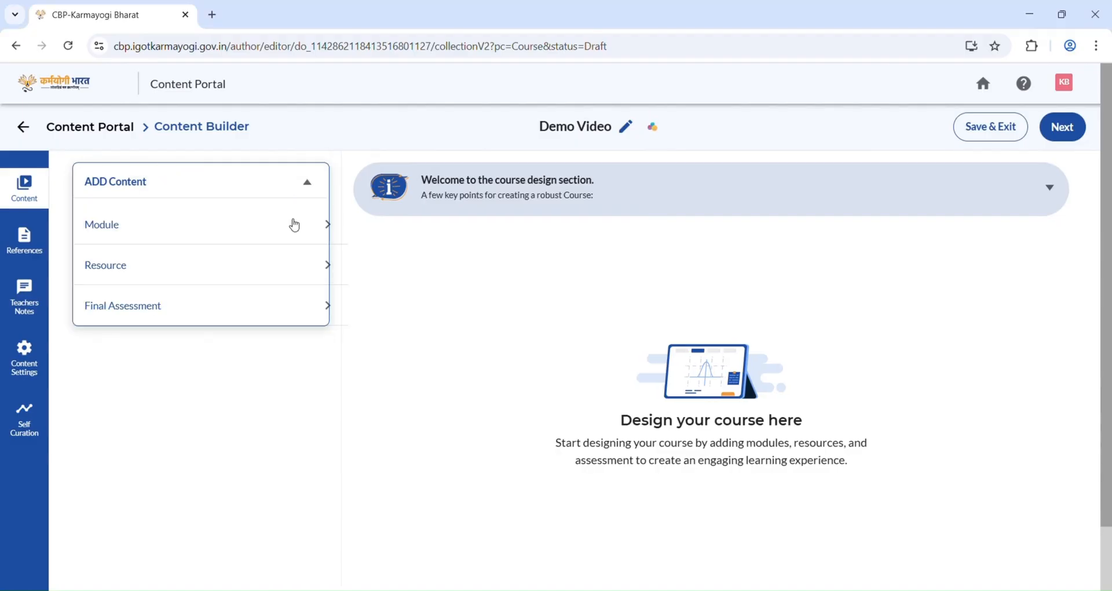
{"action": "left_click", "coordinate": [324, 230]}
{"action": "left_click", "coordinate": [465, 204]}
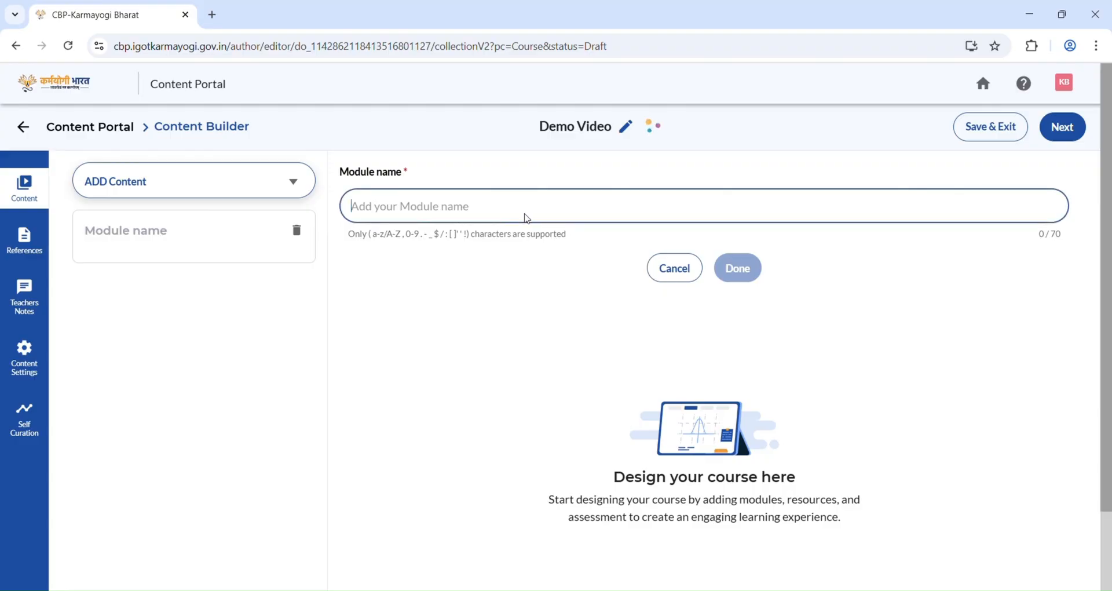
{"action": "type", "text": "In"}
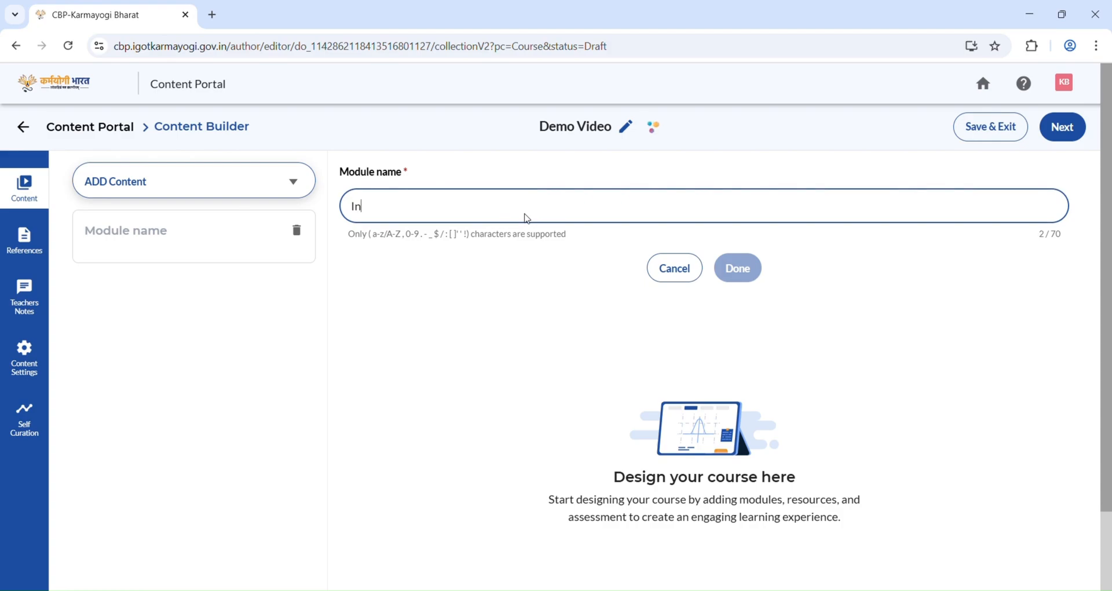
{"action": "type", "text": "troduction Video"}
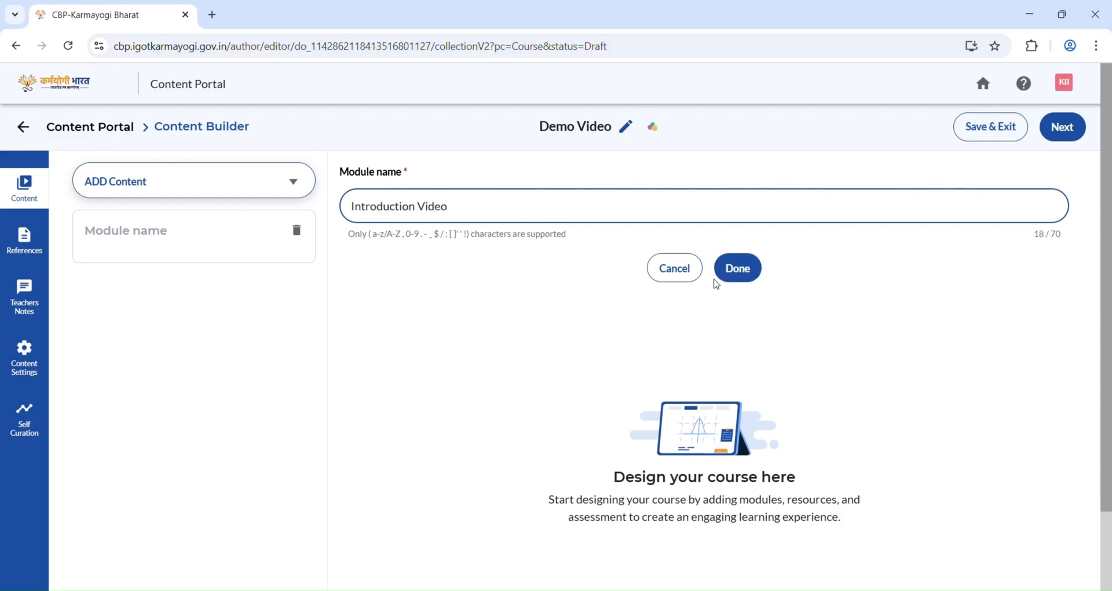
{"action": "left_click", "coordinate": [734, 269]}
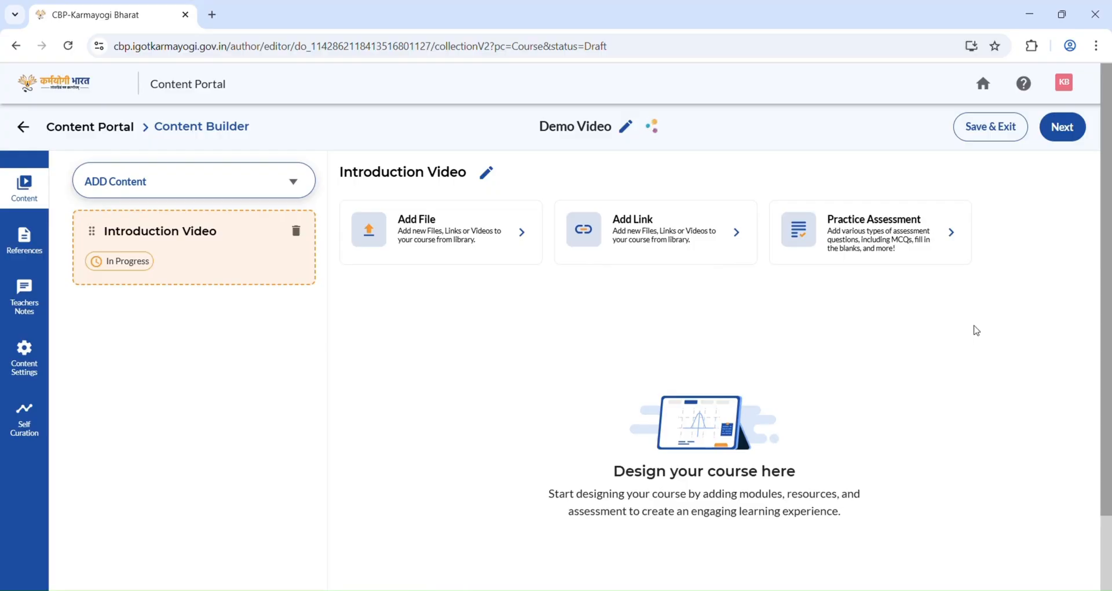
Upload Introduction Video.mp4 from the Video folder into the module.
{"action": "left_click", "coordinate": [447, 242]}
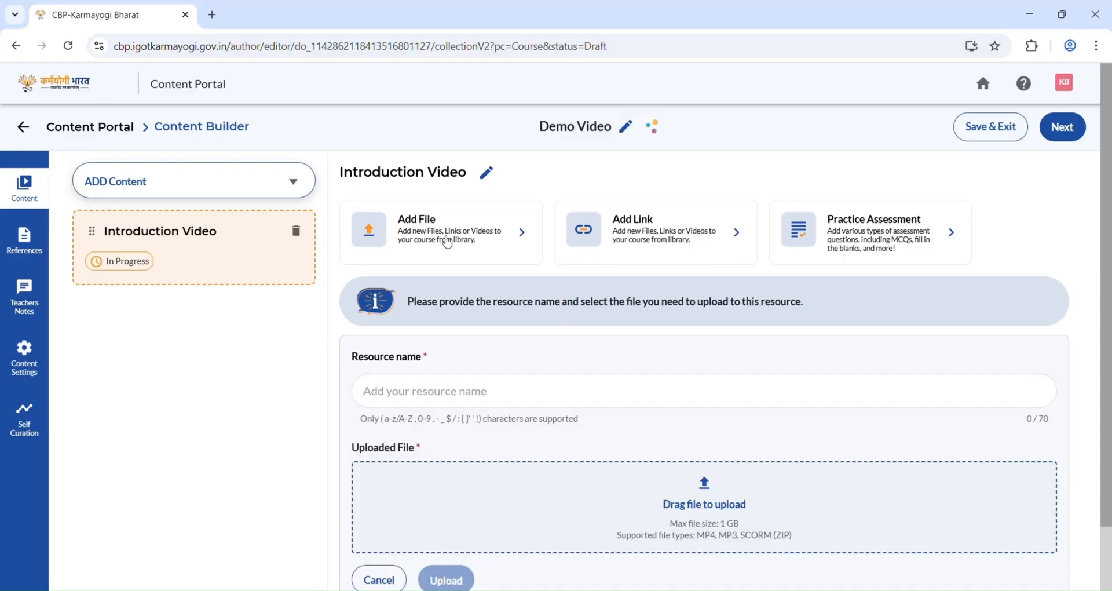
{"action": "left_click", "coordinate": [713, 457]}
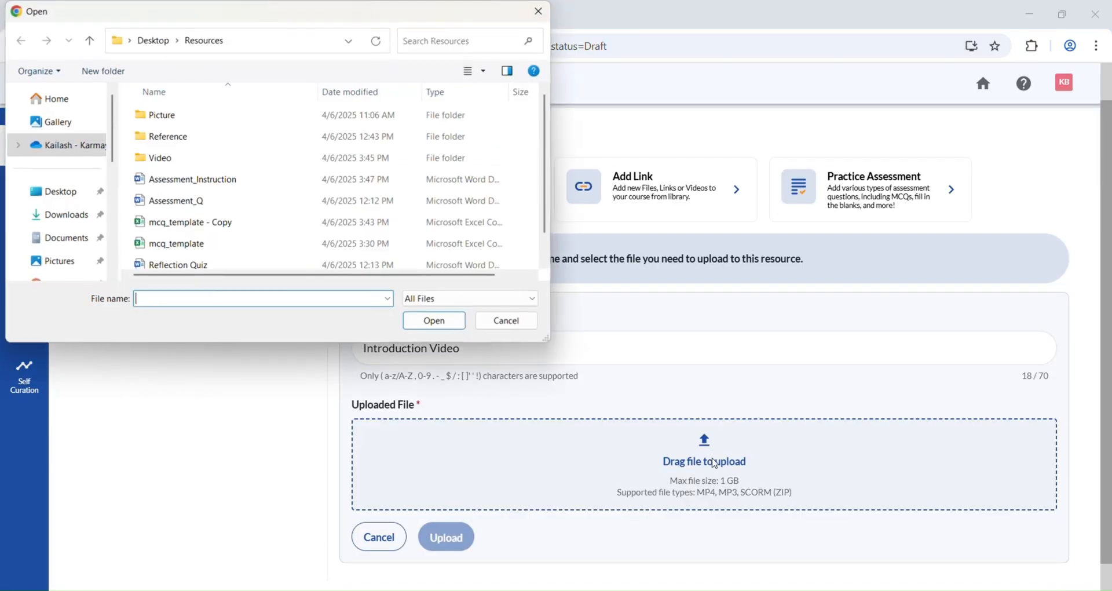
{"action": "double_click", "coordinate": [159, 151]}
{"action": "left_click", "coordinate": [195, 138]}
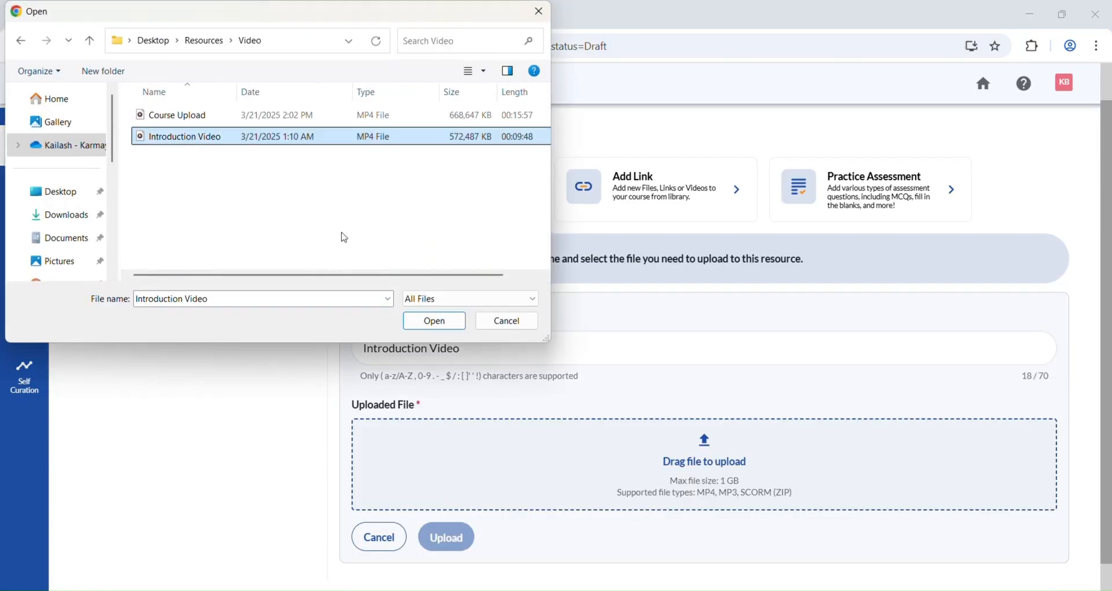
{"action": "left_click", "coordinate": [443, 323]}
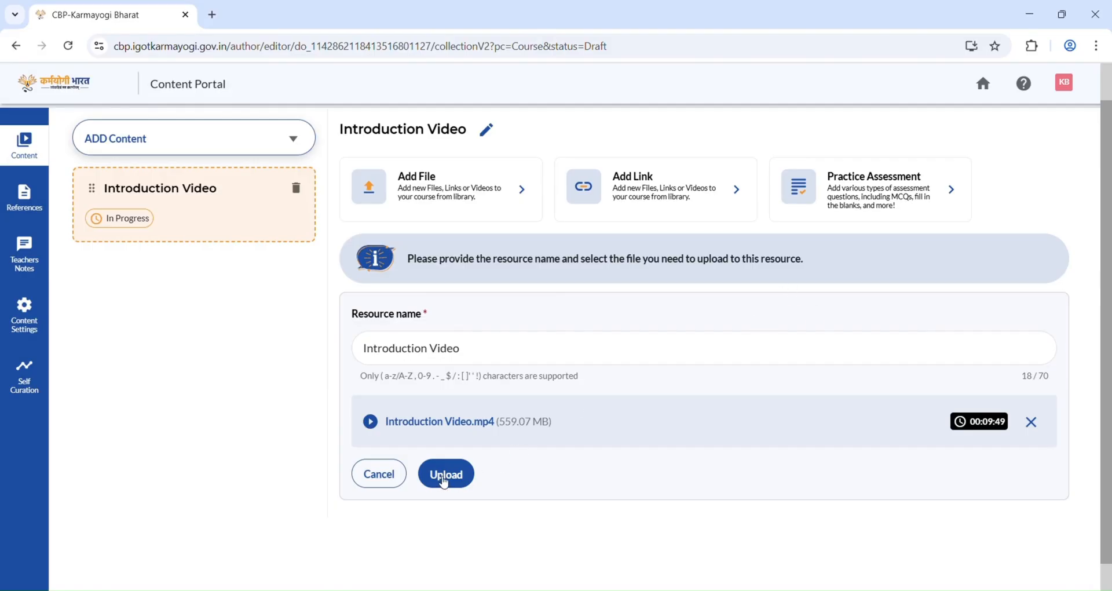
{"action": "left_click", "coordinate": [443, 481]}
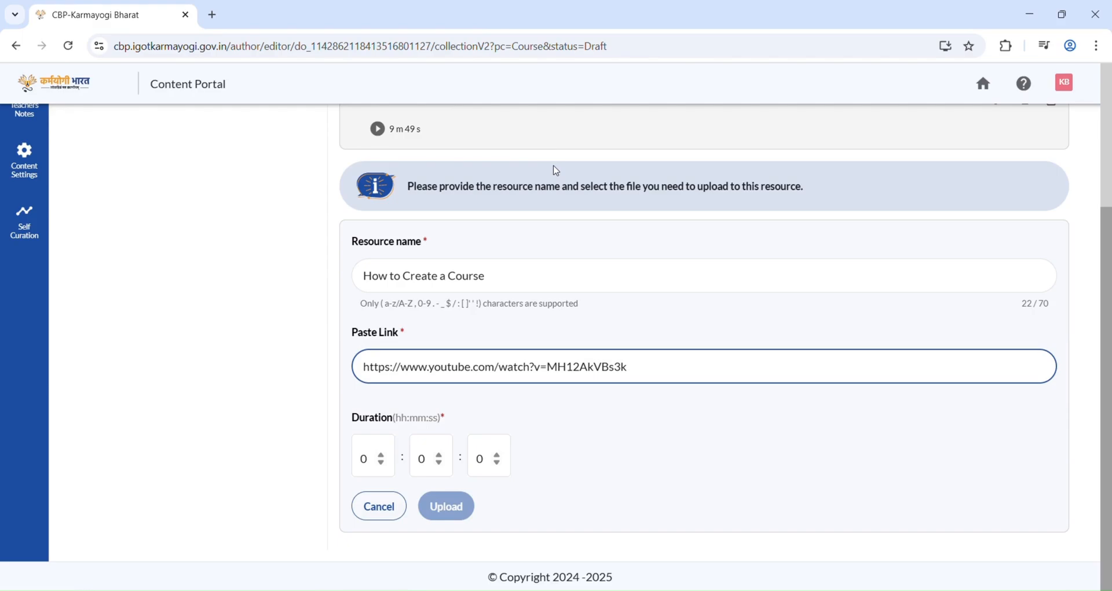
Add the 'How to Create a Course' link with a 1 min 50 s duration.
{"action": "left_click", "coordinate": [425, 463]}
{"action": "left_click_drag", "start_coordinate": [429, 463], "coordinate": [422, 463]}
{"action": "type", "text": "1"}
{"action": "left_click", "coordinate": [484, 459]}
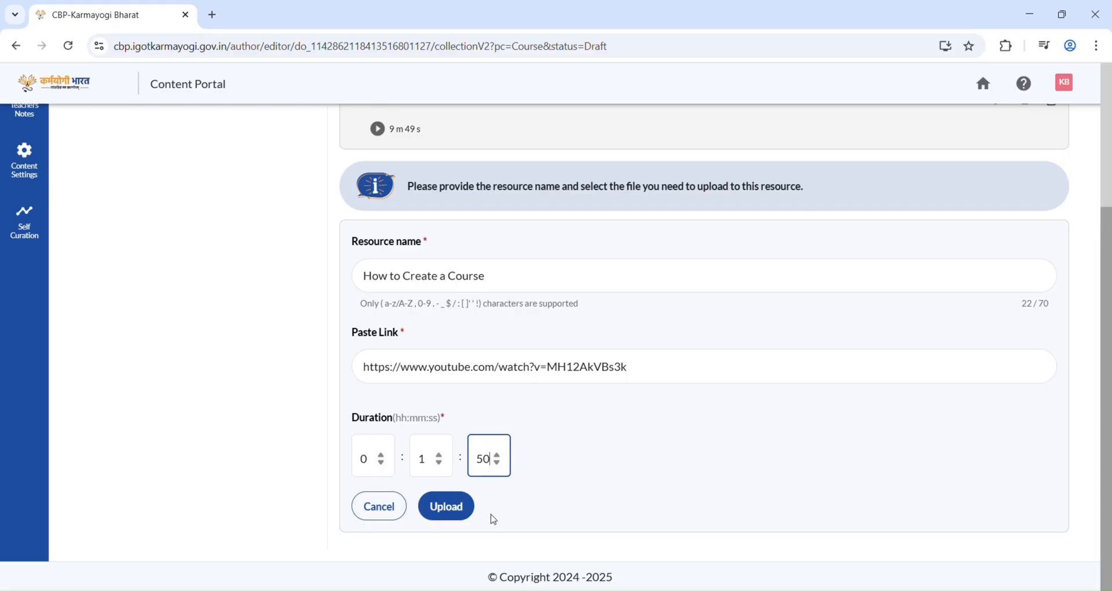
{"action": "left_click", "coordinate": [461, 520]}
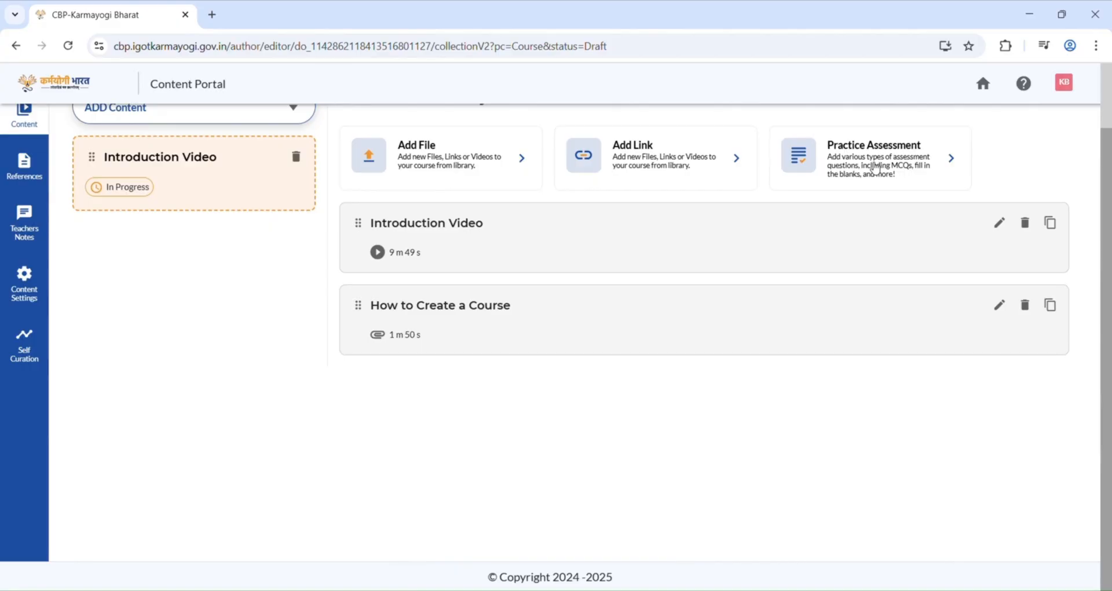
Start a 'Reflection Quiz' practice assessment with Show timer turned off.
{"action": "left_click", "coordinate": [875, 168]}
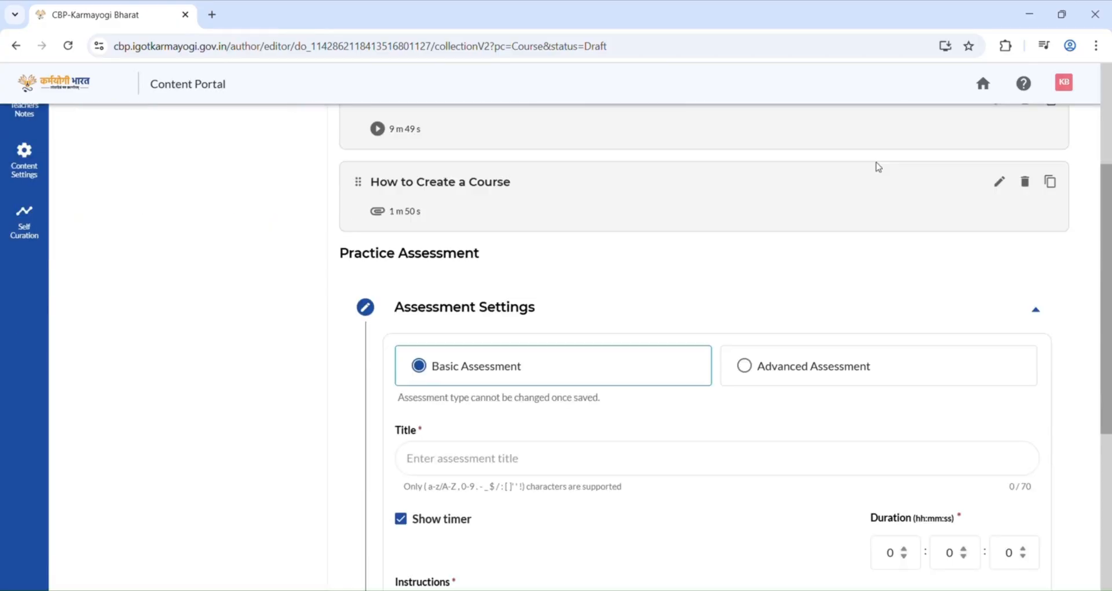
{"action": "scroll", "coordinate": [695, 341], "scroll_direction": "down", "scroll_amount": 1}
{"action": "scroll", "coordinate": [695, 341], "scroll_direction": "down", "scroll_amount": 1}
{"action": "left_click", "coordinate": [471, 387]}
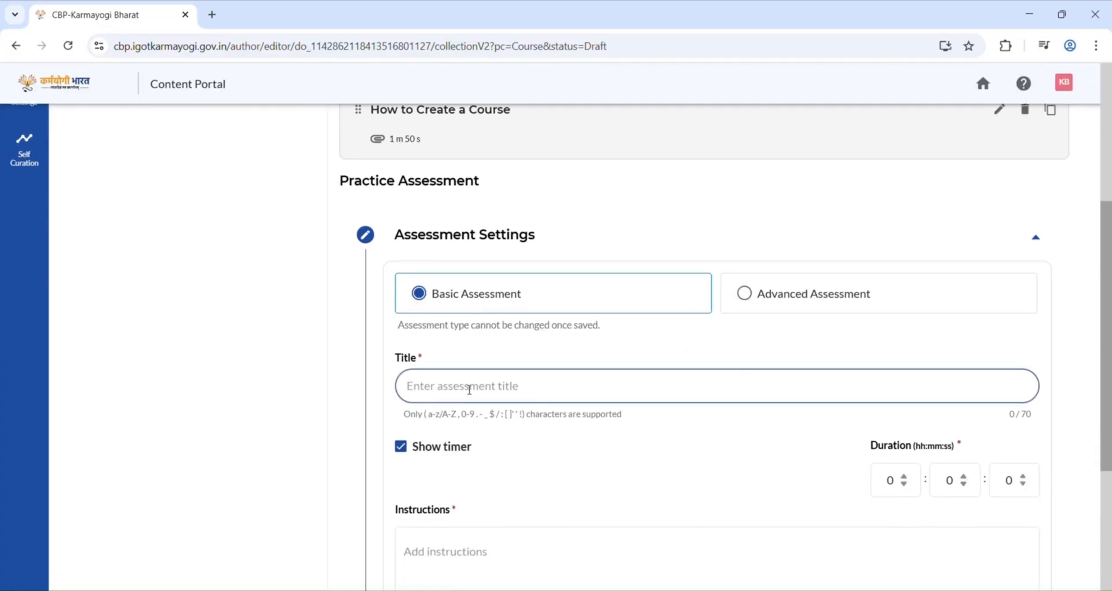
{"action": "type", "text": "Reflection Quiz"}
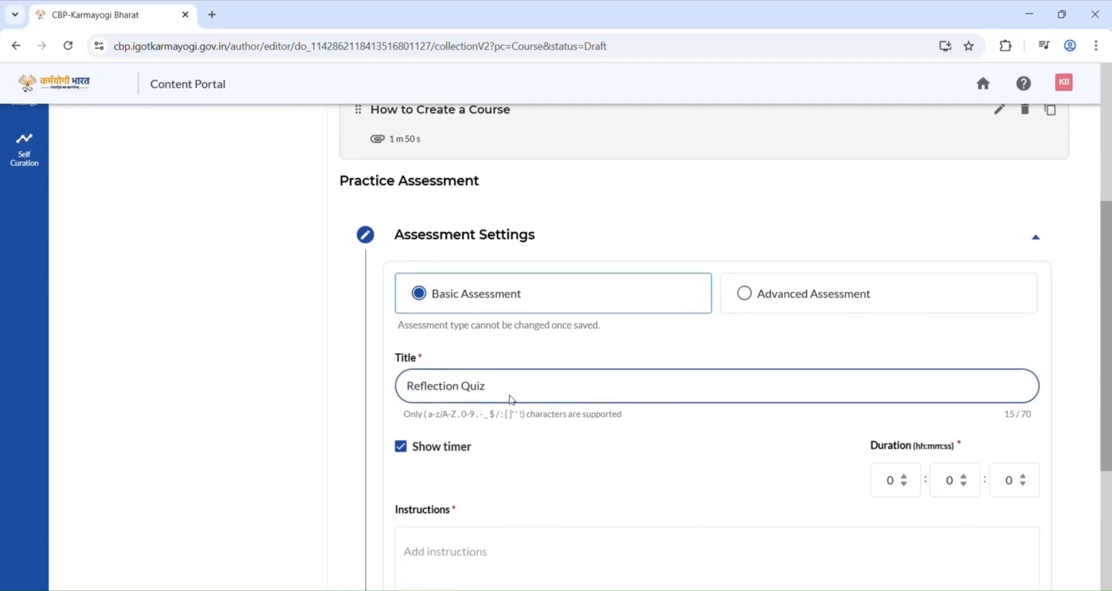
{"action": "scroll", "coordinate": [512, 414], "scroll_direction": "down", "scroll_amount": 3}
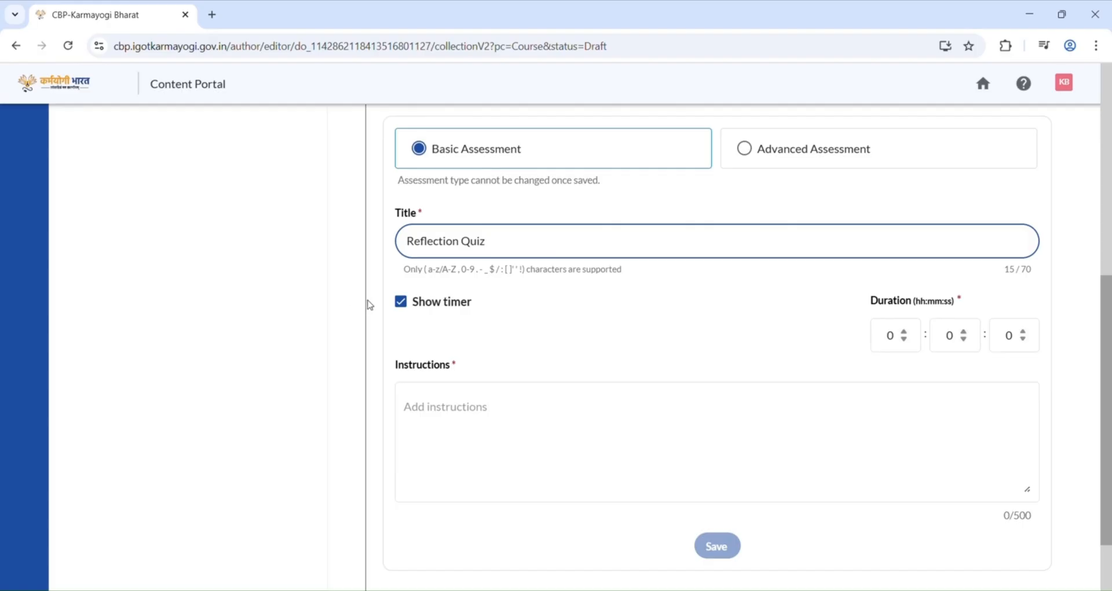
{"action": "left_click", "coordinate": [400, 302]}
Paste the reflection instructions, save the quiz, and reopen it for editing.
{"action": "left_click", "coordinate": [642, 401]}
{"action": "type", "text": "This assessment is designed to encourage you to think critically about your learning experiences and reflect on the material you have learned throughout the course."}
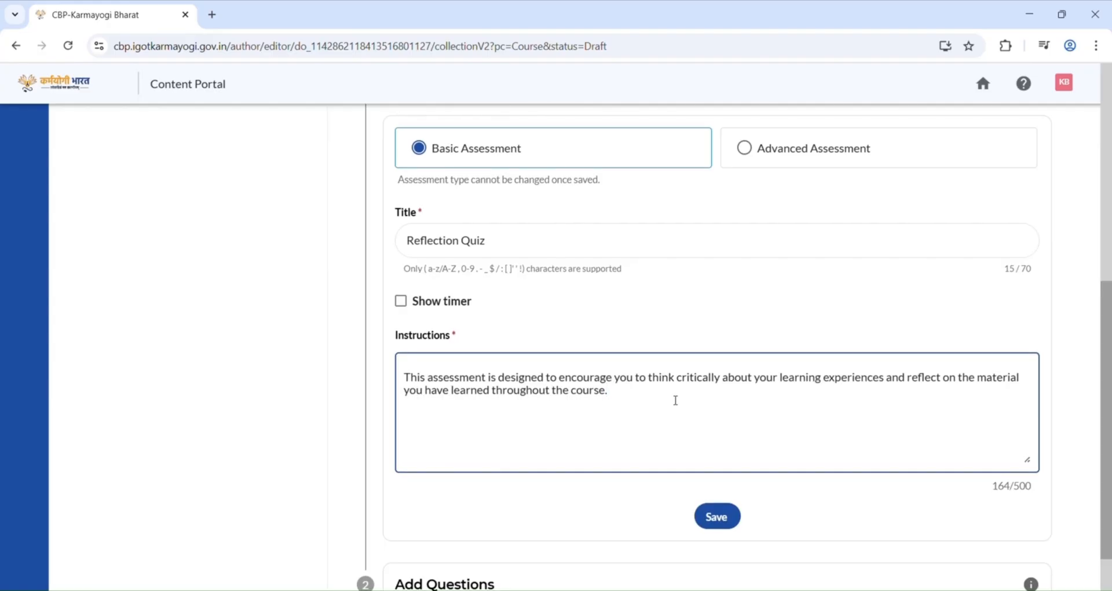
{"action": "scroll", "coordinate": [675, 399], "scroll_direction": "down", "scroll_amount": 1}
{"action": "left_click", "coordinate": [718, 459]}
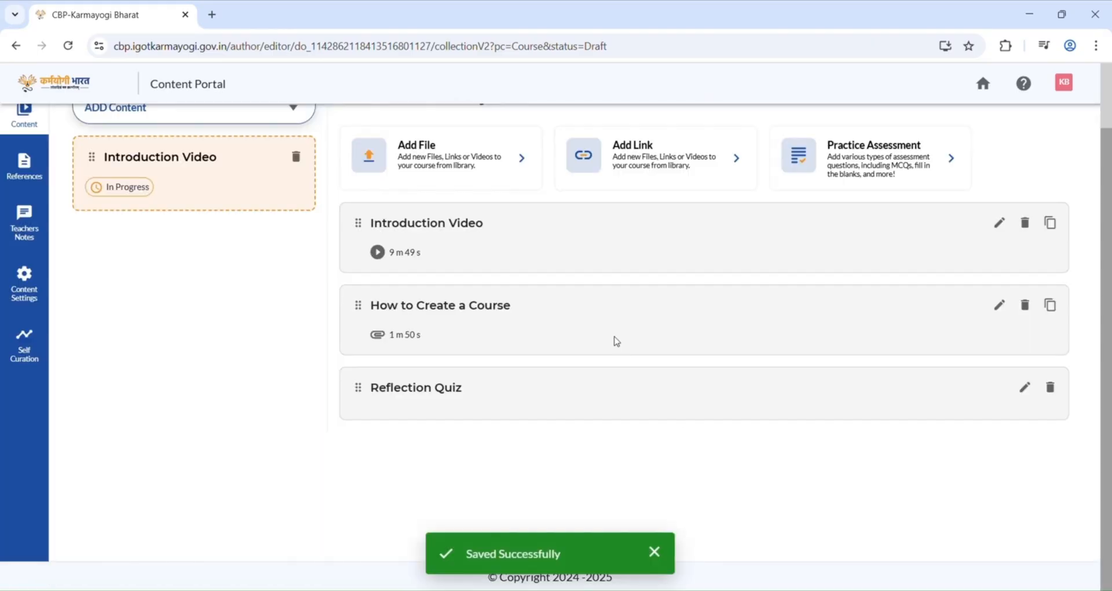
{"action": "left_click", "coordinate": [1027, 394]}
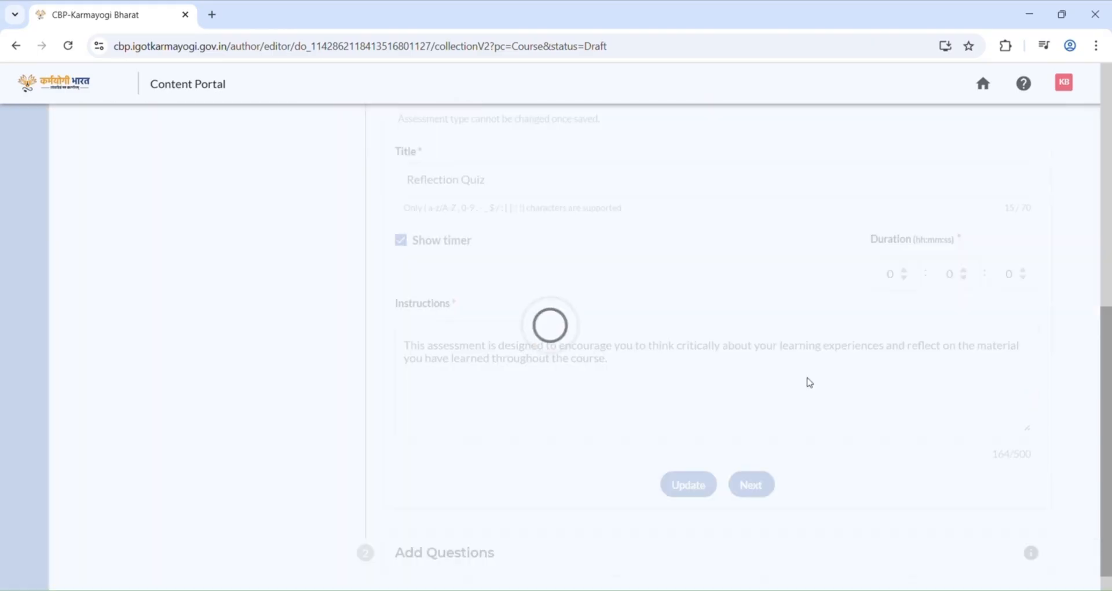
{"action": "scroll", "coordinate": [811, 377], "scroll_direction": "down", "scroll_amount": 1}
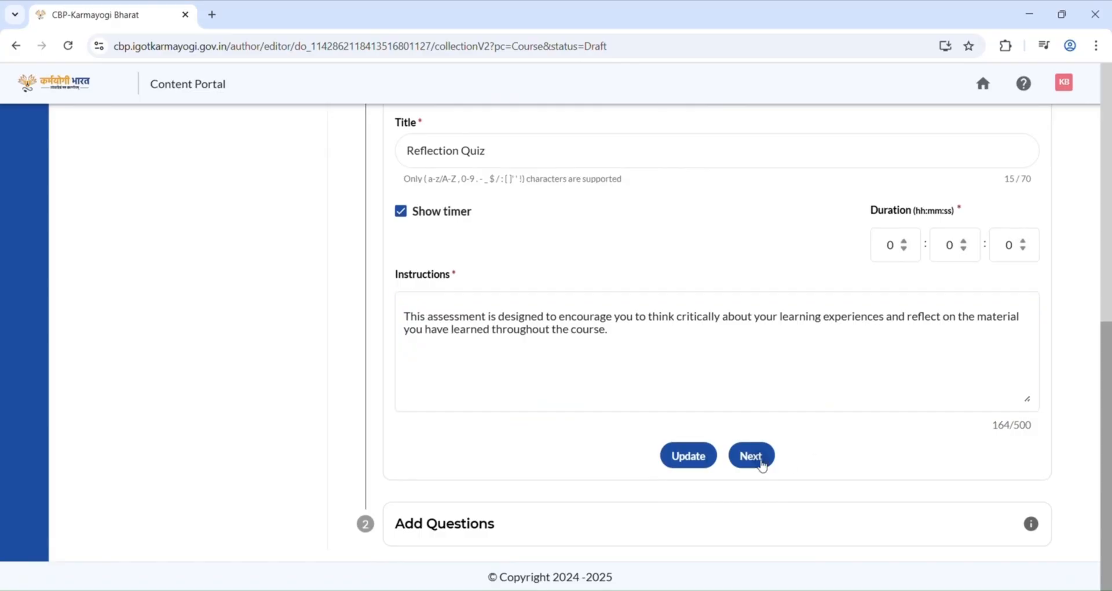
Set Reflection Quiz to 20 questions with 5 displayed, paste two numbered instructions, and save.
{"action": "left_click", "coordinate": [760, 456]}
{"action": "left_click", "coordinate": [814, 427]}
{"action": "scroll", "coordinate": [802, 424], "scroll_direction": "up", "scroll_amount": 1}
{"action": "left_click", "coordinate": [479, 280]}
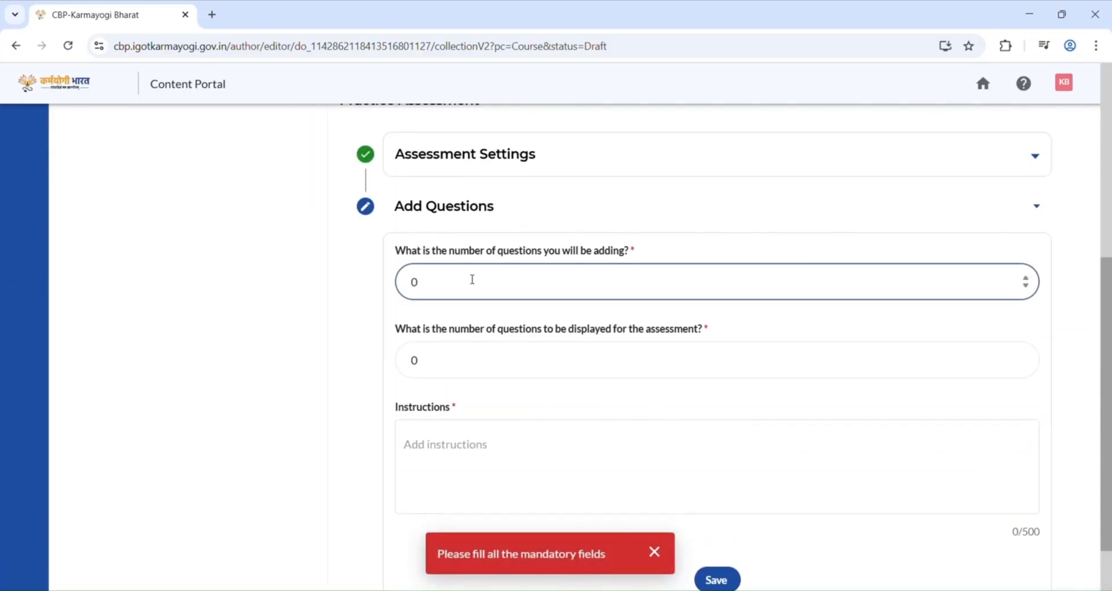
{"action": "type", "text": "20"}
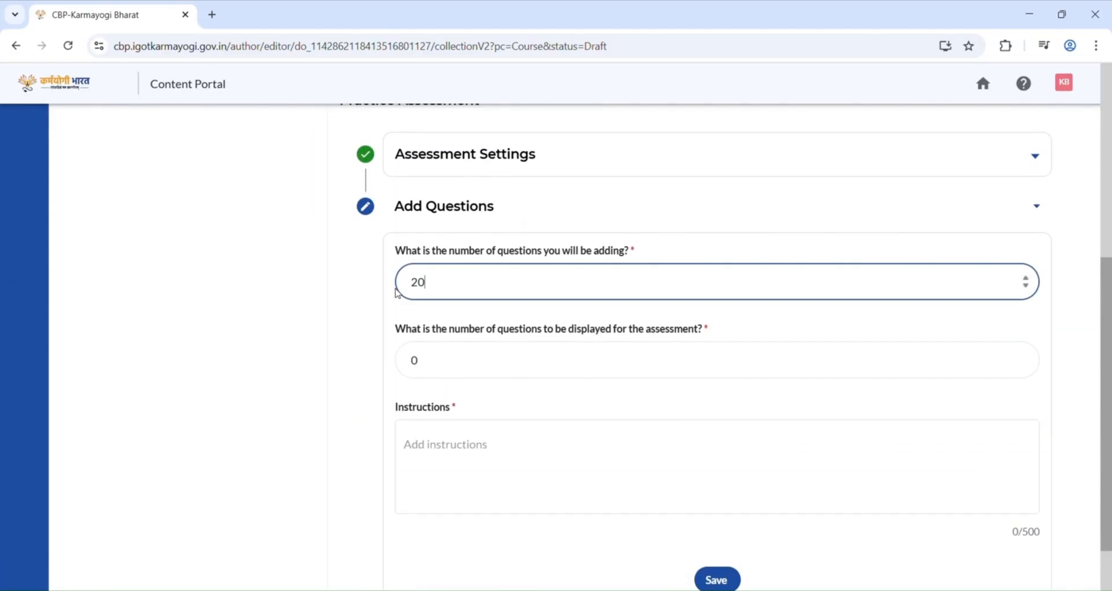
{"action": "key", "text": "Tab"}
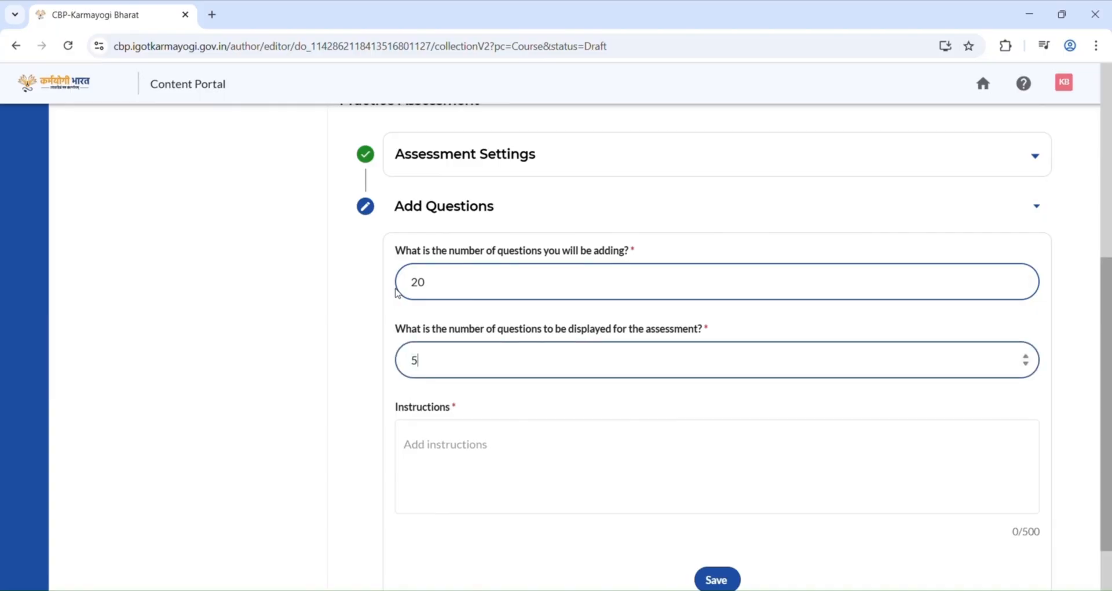
{"action": "left_click", "coordinate": [441, 449]}
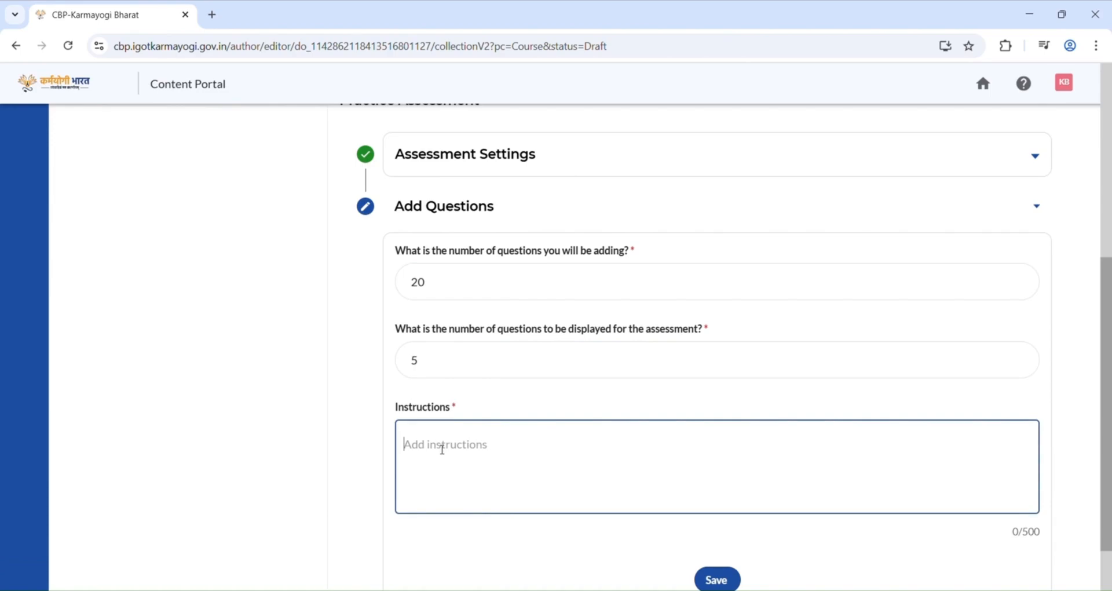
{"action": "type", "text": "Read the Questions Carefully: Take your time to understand each question before responding. Answer All Questions: Make sure to answer every question fully."}
{"action": "scroll", "coordinate": [983, 450], "scroll_direction": "down", "scroll_amount": 1}
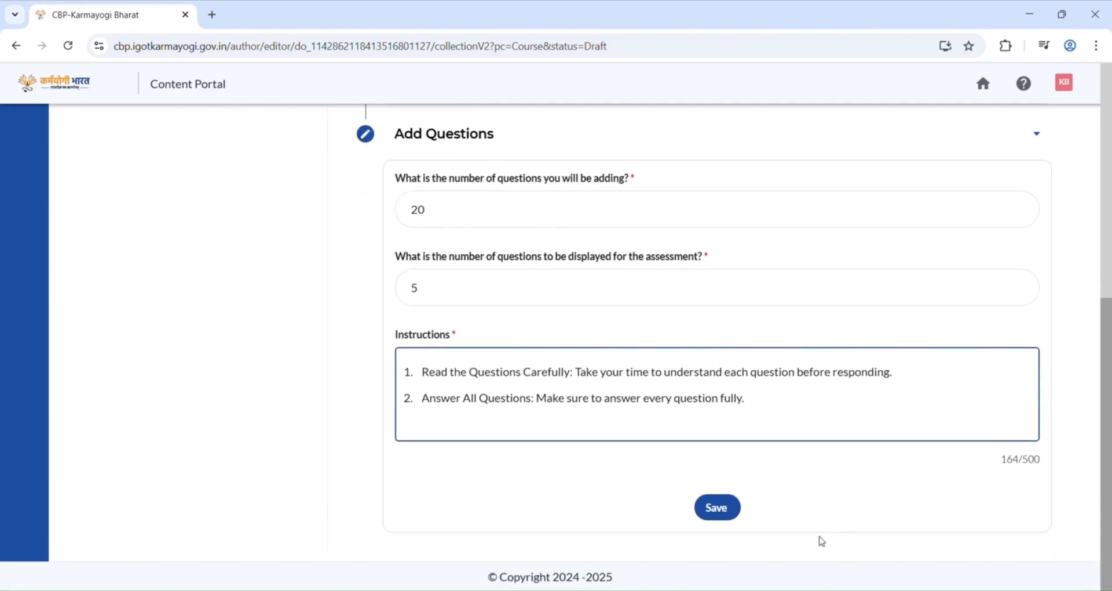
{"action": "left_click", "coordinate": [727, 514]}
{"action": "scroll", "coordinate": [725, 458], "scroll_direction": "down", "scroll_amount": 1}
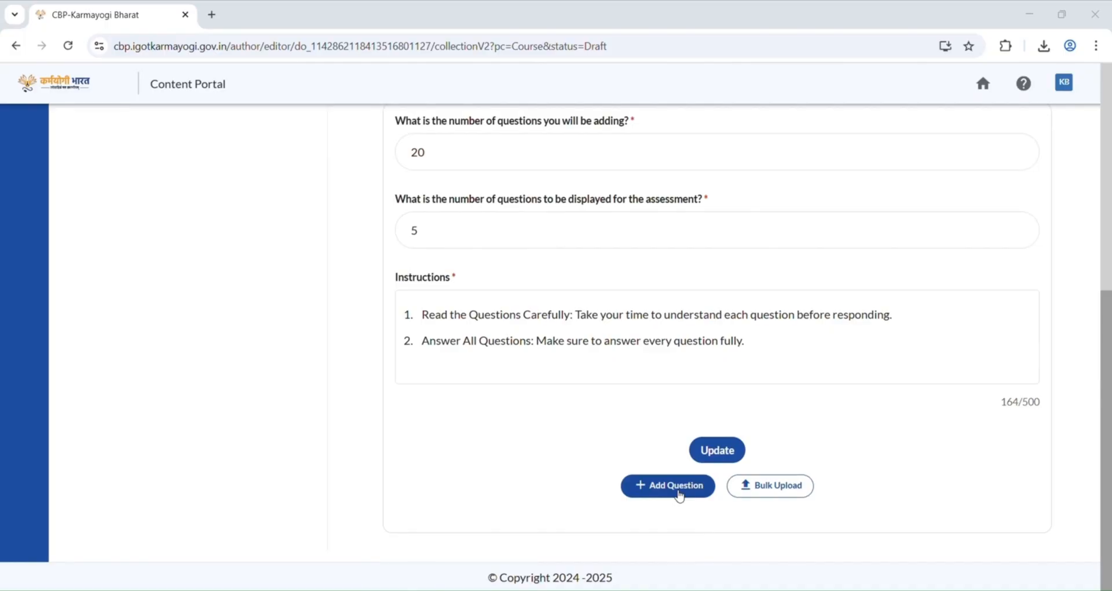
Bulk-upload 20 single-selection MCQs from the question template CSV into Reflection Quiz.
{"action": "left_click", "coordinate": [681, 496]}
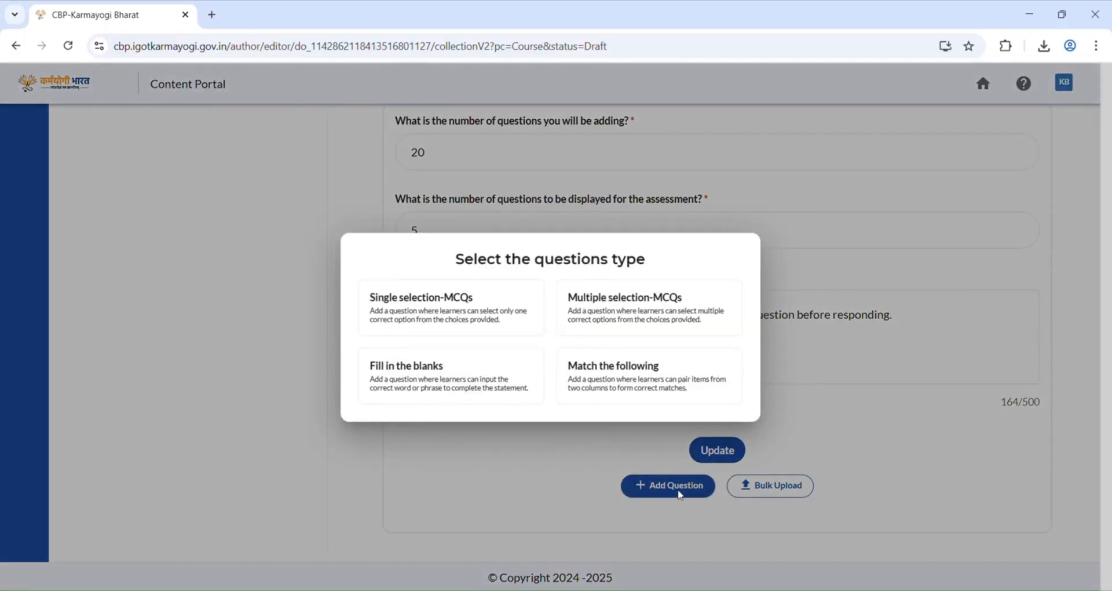
{"action": "left_click", "coordinate": [589, 464]}
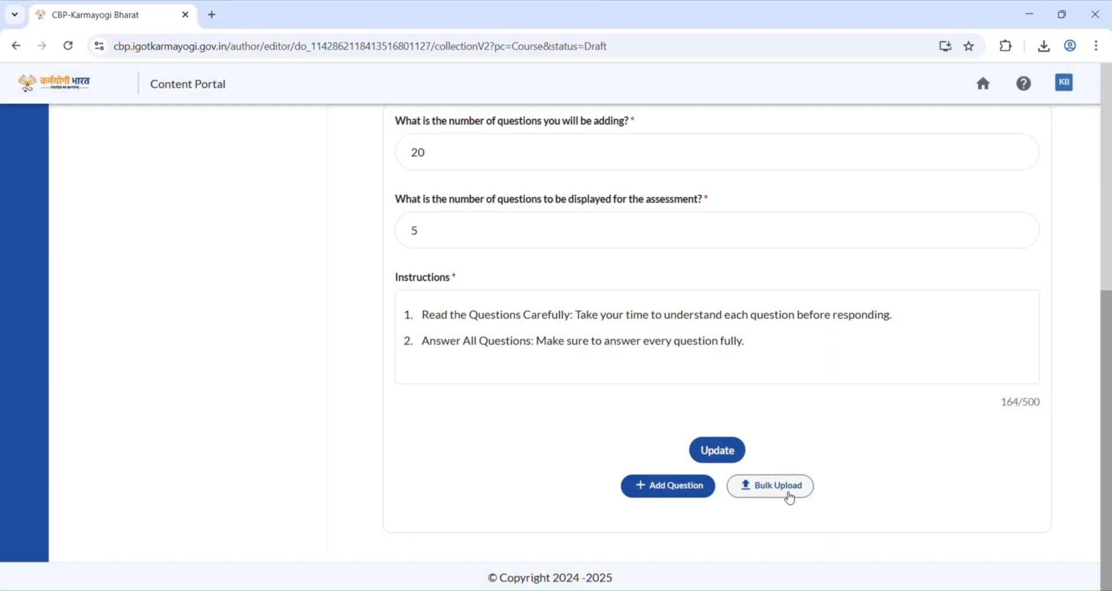
{"action": "left_click", "coordinate": [782, 487]}
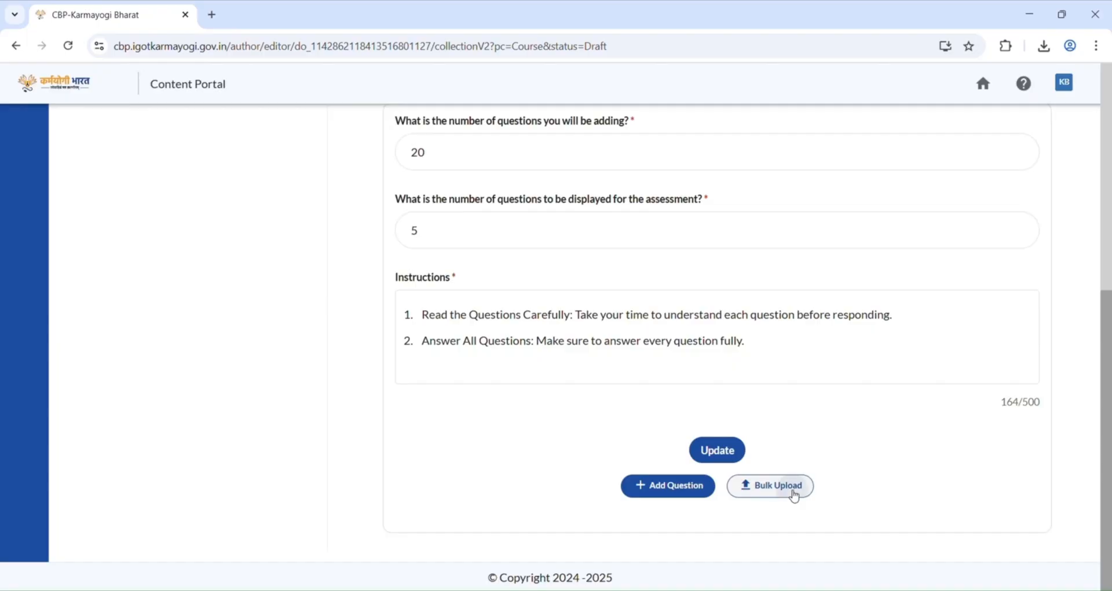
{"action": "left_click", "coordinate": [789, 489]}
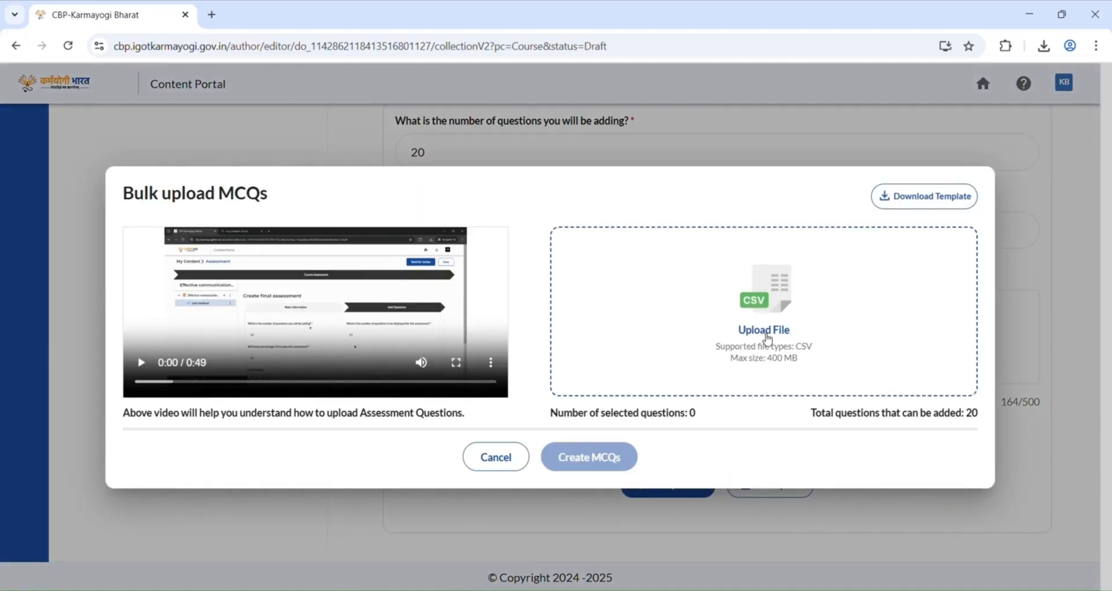
{"action": "left_click", "coordinate": [768, 338]}
{"action": "left_click", "coordinate": [323, 199]}
{"action": "left_click", "coordinate": [435, 318]}
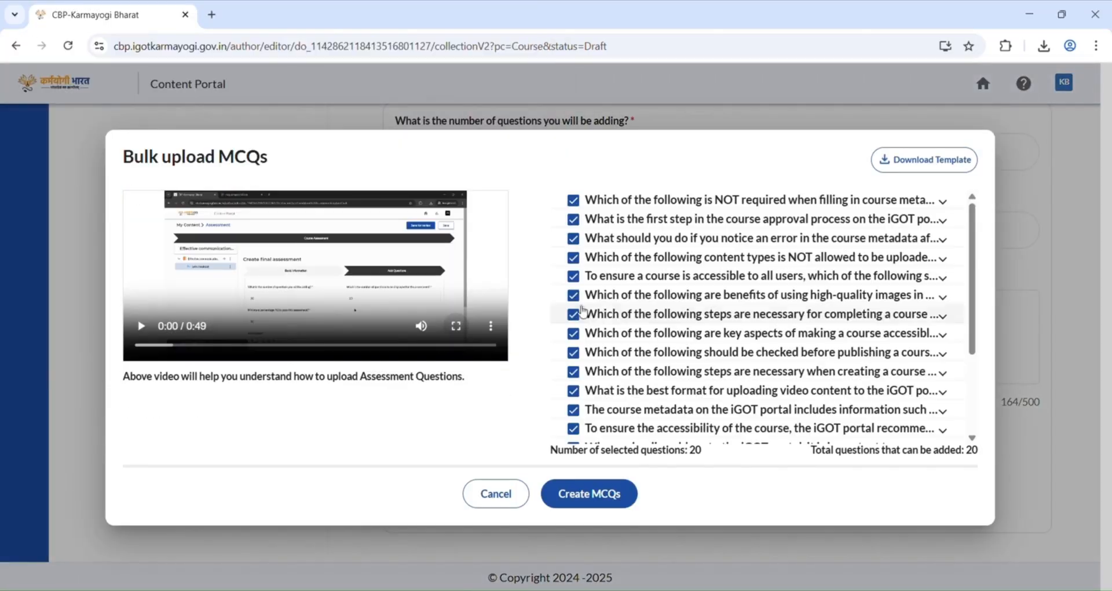
{"action": "left_click", "coordinate": [597, 497]}
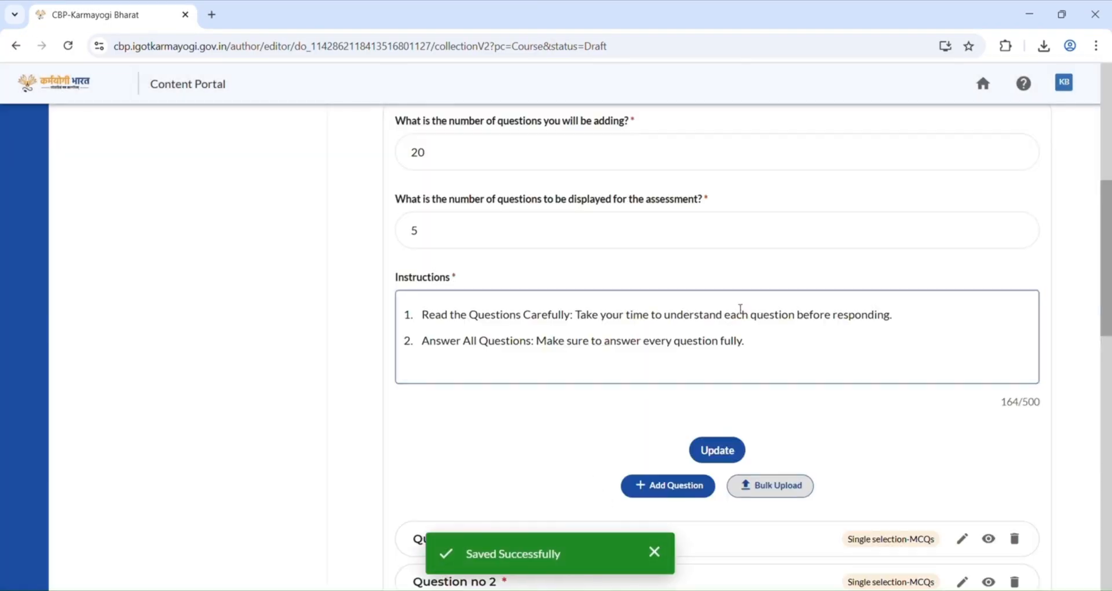
{"action": "scroll", "coordinate": [689, 450], "scroll_direction": "down", "scroll_amount": 6}
{"action": "scroll", "coordinate": [715, 405], "scroll_direction": "down", "scroll_amount": 6}
{"action": "scroll", "coordinate": [731, 405], "scroll_direction": "up", "scroll_amount": 15}
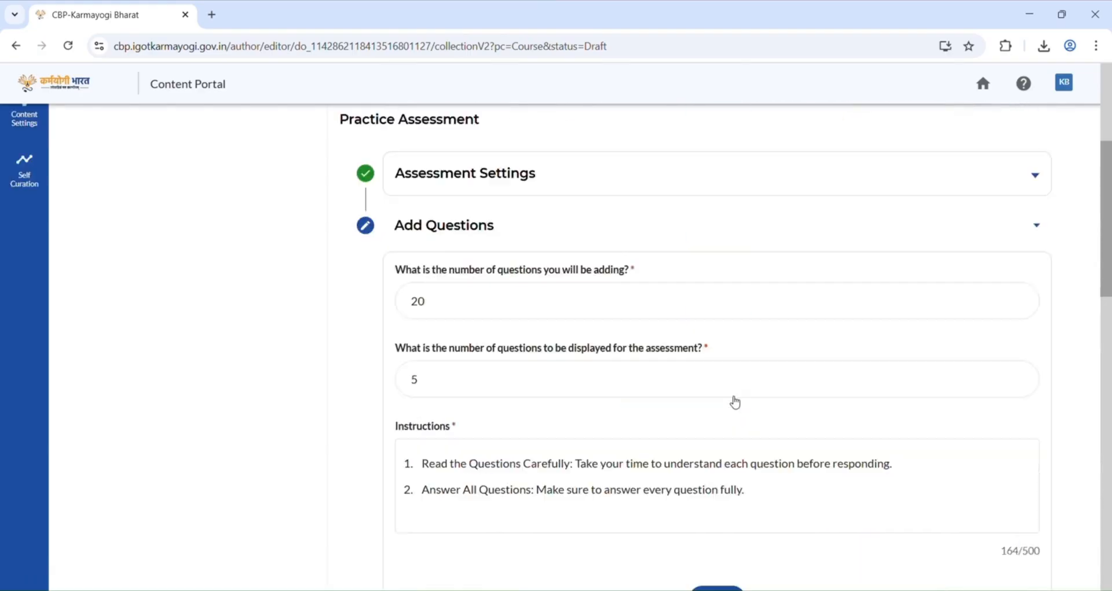
{"action": "left_click", "coordinate": [294, 181]}
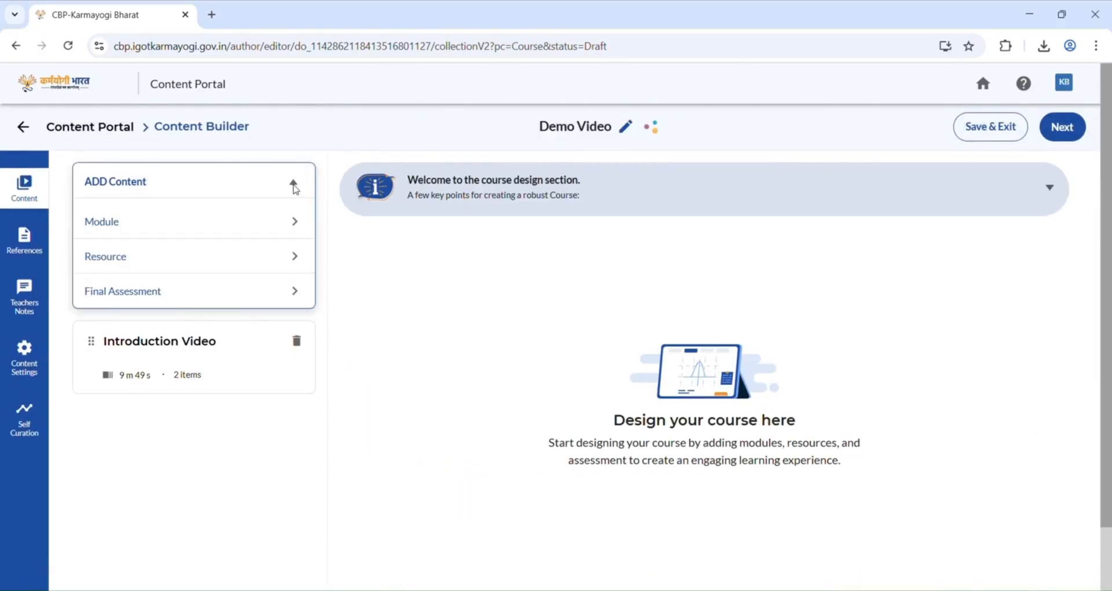
Add a new module named 'How to Create a Course'.
{"action": "left_click", "coordinate": [290, 226]}
{"action": "left_click", "coordinate": [469, 219]}
{"action": "type", "text": "How to Create a Course"}
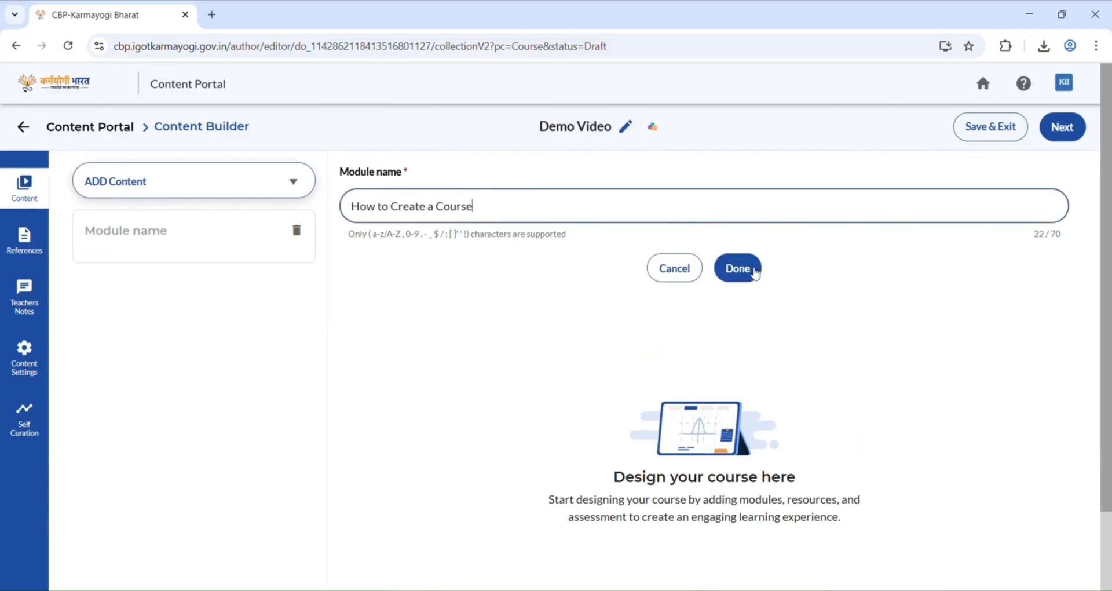
{"action": "left_click", "coordinate": [738, 268]}
Upload Course Upload.mp4 from the Video folder as a file resource in the module.
{"action": "left_click", "coordinate": [457, 234]}
{"action": "left_click", "coordinate": [445, 400]}
{"action": "type", "text": "How to Create a Course"}
{"action": "left_click", "coordinate": [648, 493]}
{"action": "double_click", "coordinate": [163, 158]}
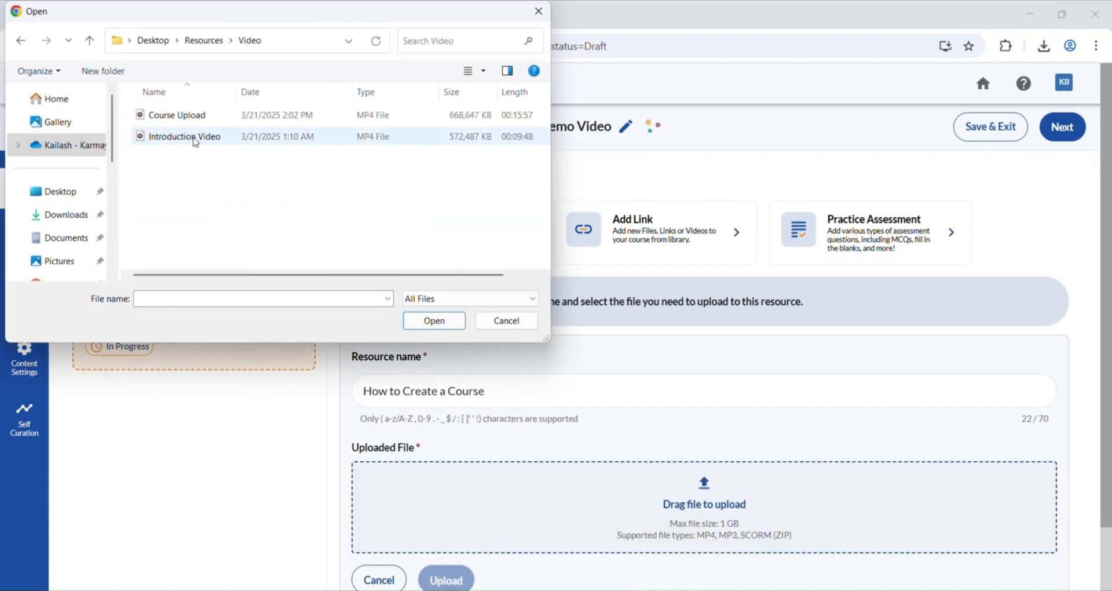
{"action": "left_click", "coordinate": [203, 115]}
{"action": "left_click", "coordinate": [434, 320]}
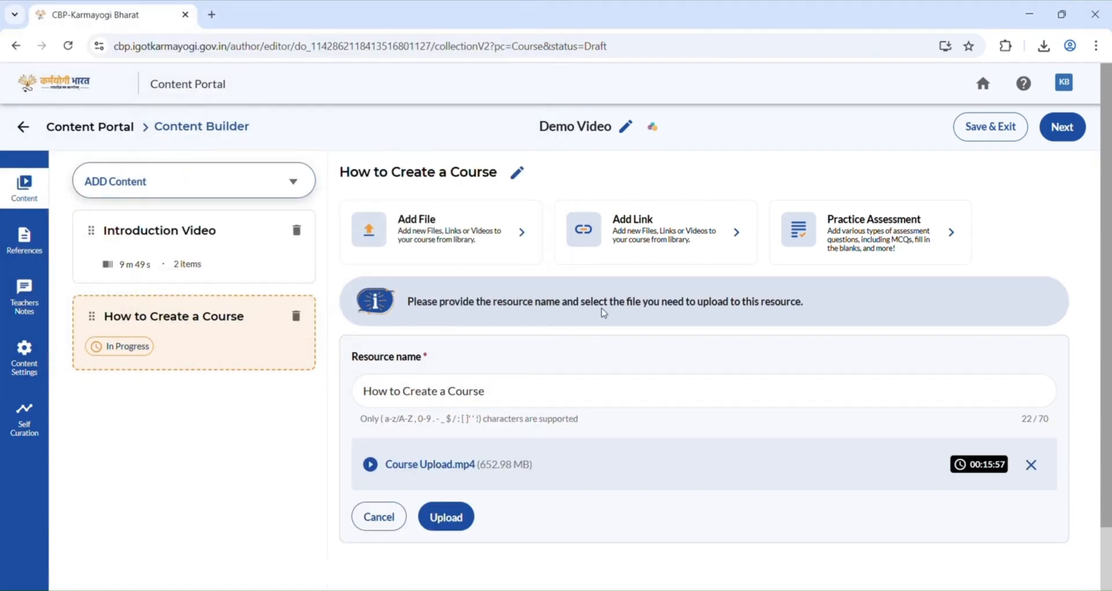
{"action": "left_click", "coordinate": [462, 517]}
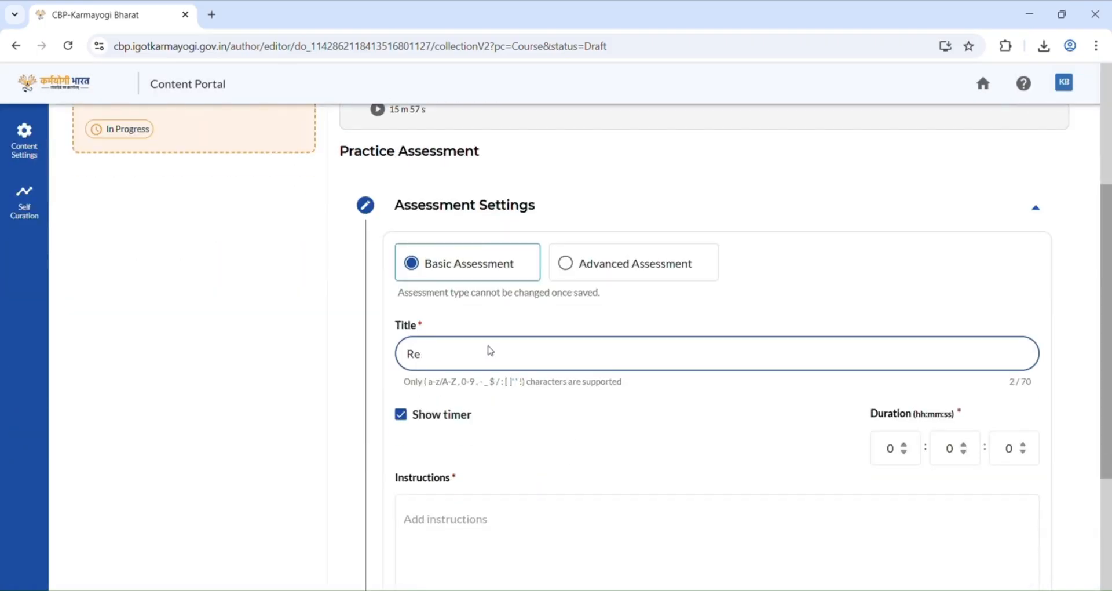
Title the practice assessment quiz and bulk-upload its MCQs from a CSV file.
{"action": "type", "text": "flection Quiz"}
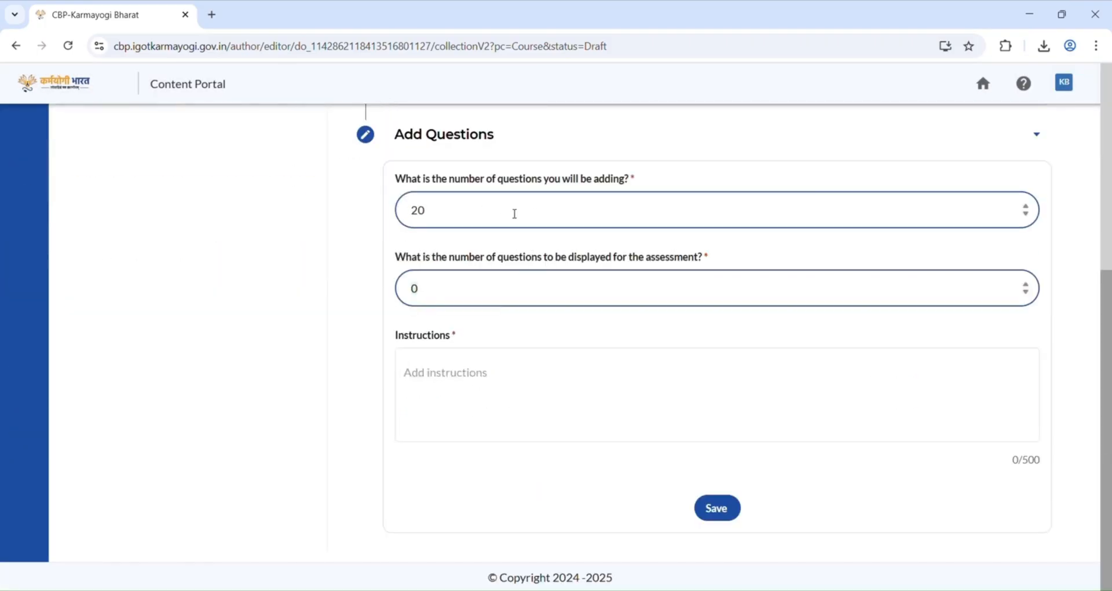
{"action": "left_click", "coordinate": [717, 506]}
{"action": "left_click", "coordinate": [778, 332]}
{"action": "left_click", "coordinate": [432, 387]}
{"action": "left_click", "coordinate": [596, 492]}
{"action": "scroll", "coordinate": [667, 359], "scroll_direction": "down", "scroll_amount": 10}
{"action": "scroll", "coordinate": [707, 391], "scroll_direction": "up", "scroll_amount": 15}
{"action": "left_click", "coordinate": [274, 181]}
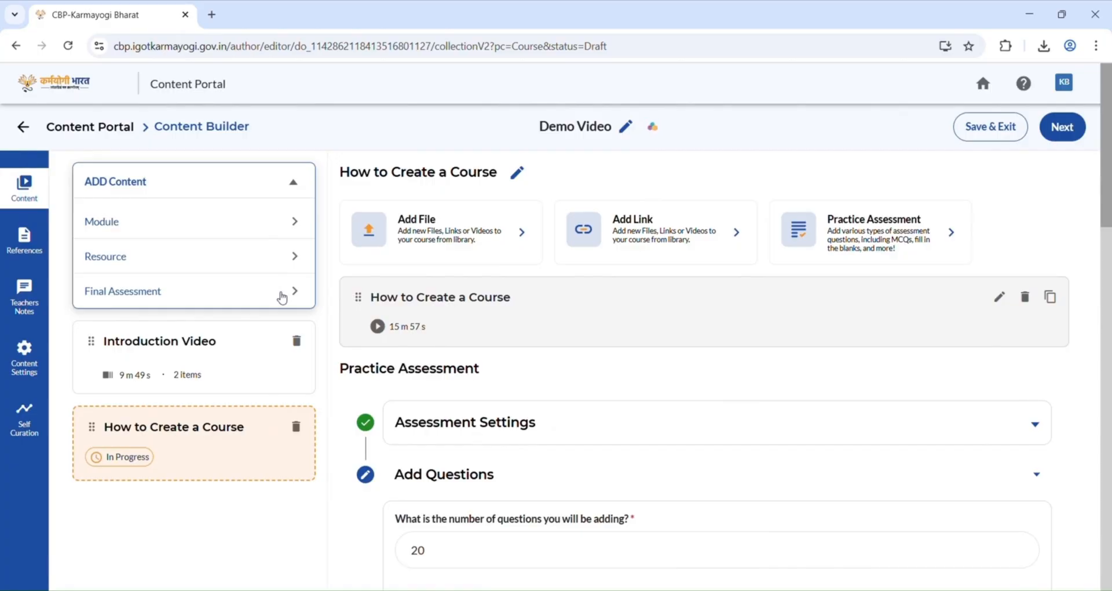
Add a Basic final assessment titled 'Final Assessment'.
{"action": "left_click", "coordinate": [282, 291]}
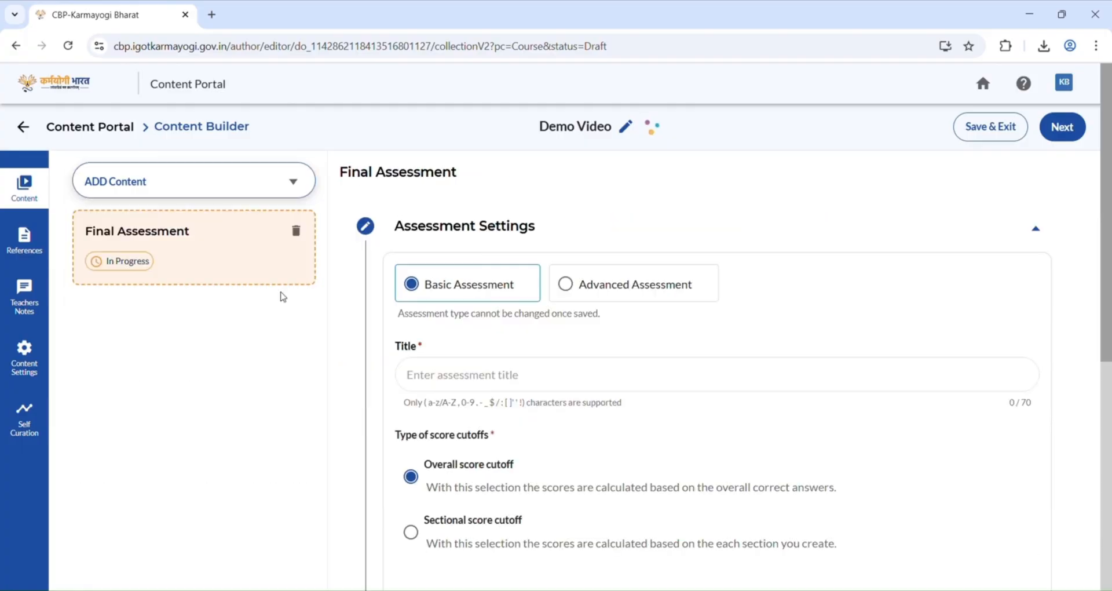
{"action": "left_click", "coordinate": [592, 290]}
{"action": "left_click", "coordinate": [502, 288]}
{"action": "left_click", "coordinate": [566, 285]}
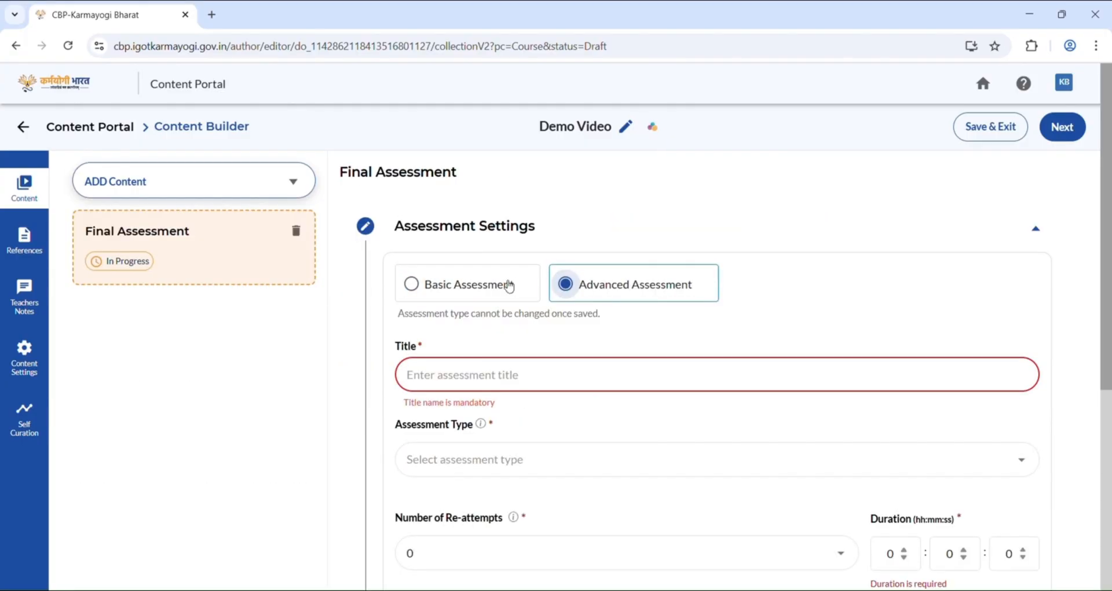
{"action": "left_click", "coordinate": [514, 287]}
{"action": "left_click", "coordinate": [457, 377]}
{"action": "type", "text": "Final Assessment"}
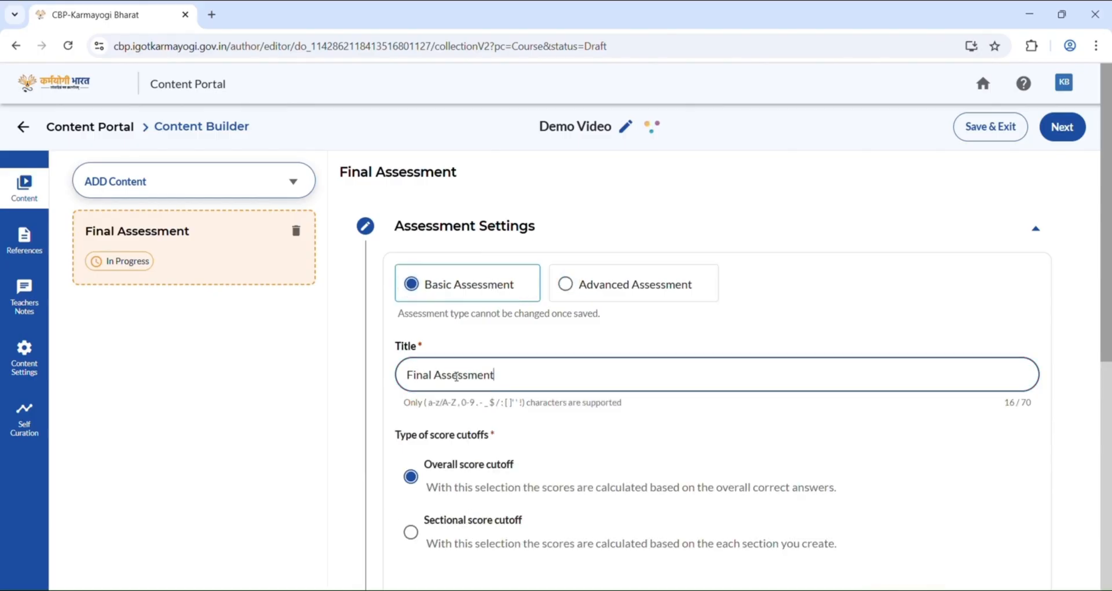
{"action": "left_click", "coordinate": [663, 427]}
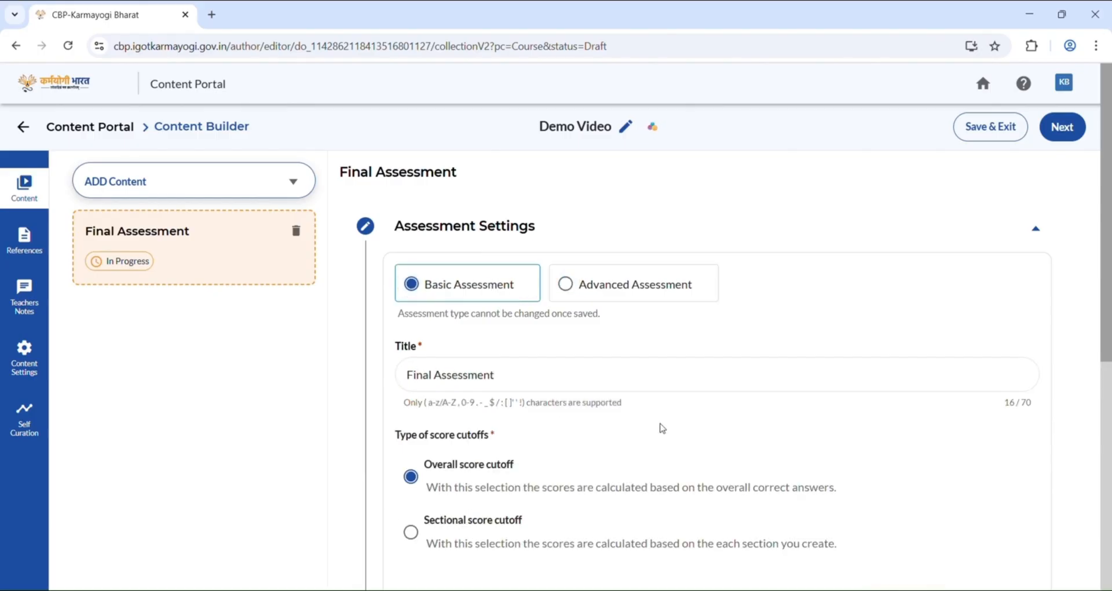
Use an overall score cutoff and allow 5 re-attempts.
{"action": "scroll", "coordinate": [664, 424], "scroll_direction": "down", "scroll_amount": 2}
{"action": "scroll", "coordinate": [664, 424], "scroll_direction": "down", "scroll_amount": 1}
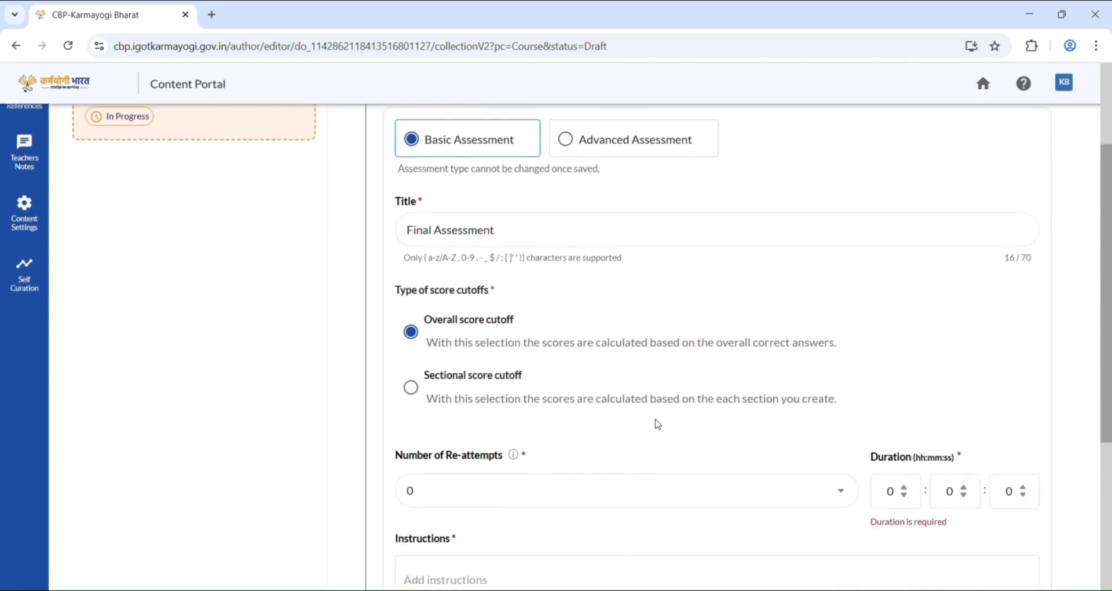
{"action": "scroll", "coordinate": [792, 372], "scroll_direction": "down", "scroll_amount": 1}
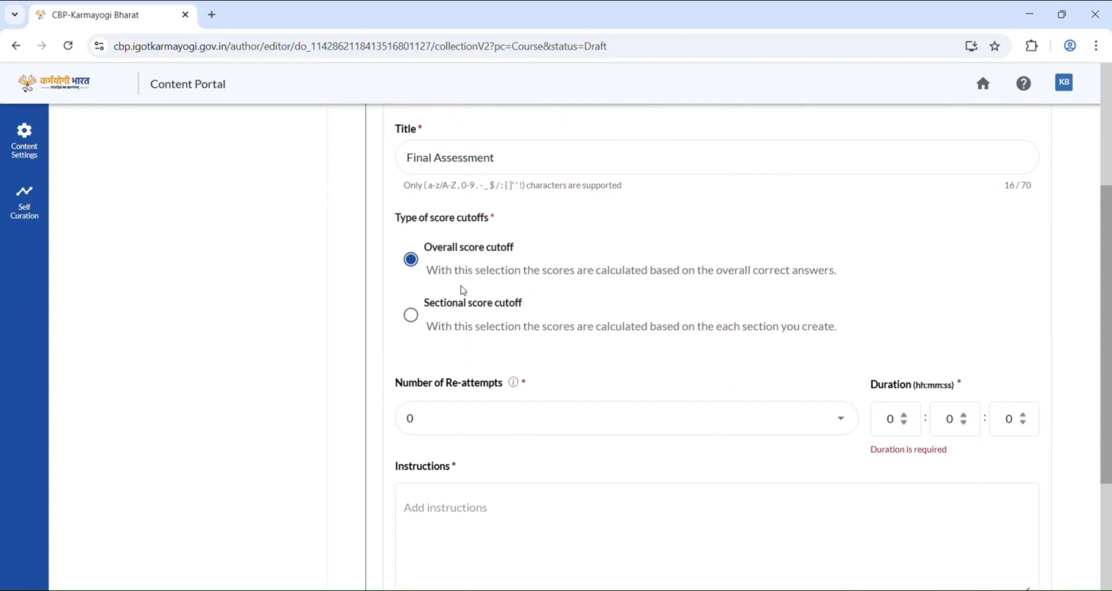
{"action": "left_click", "coordinate": [411, 315]}
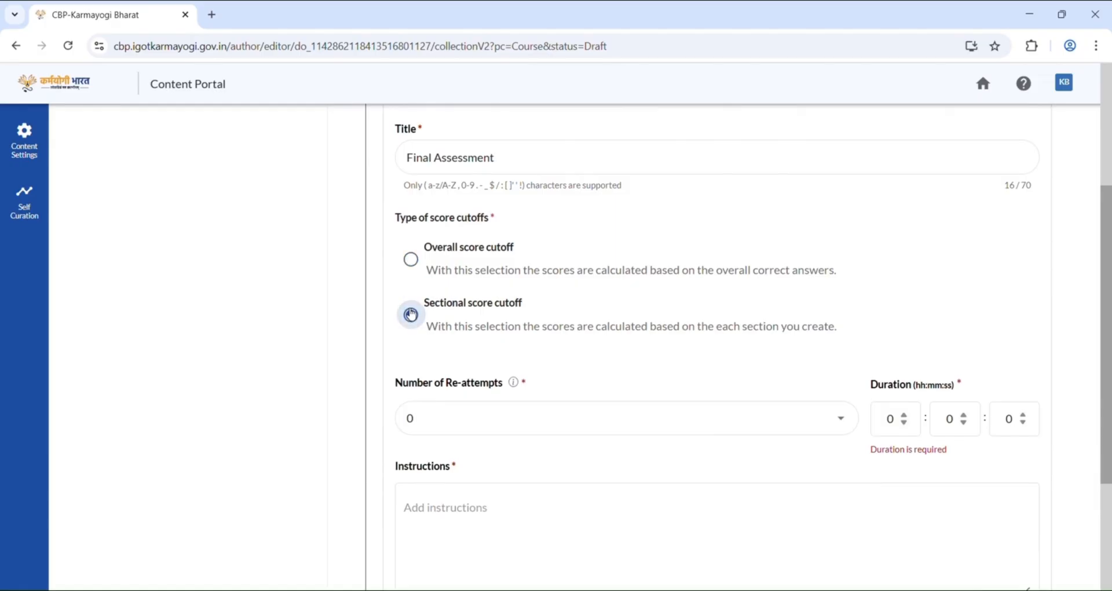
{"action": "left_click", "coordinate": [411, 259]}
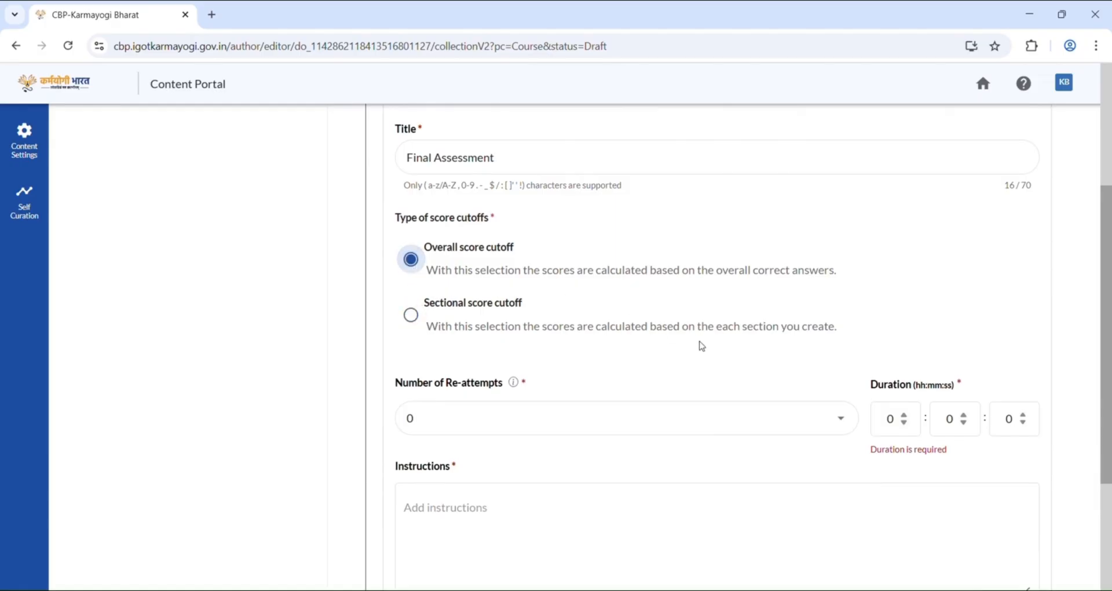
{"action": "scroll", "coordinate": [703, 346], "scroll_direction": "down", "scroll_amount": 1}
{"action": "left_click", "coordinate": [458, 350]}
{"action": "scroll", "coordinate": [440, 460], "scroll_direction": "down", "scroll_amount": 2}
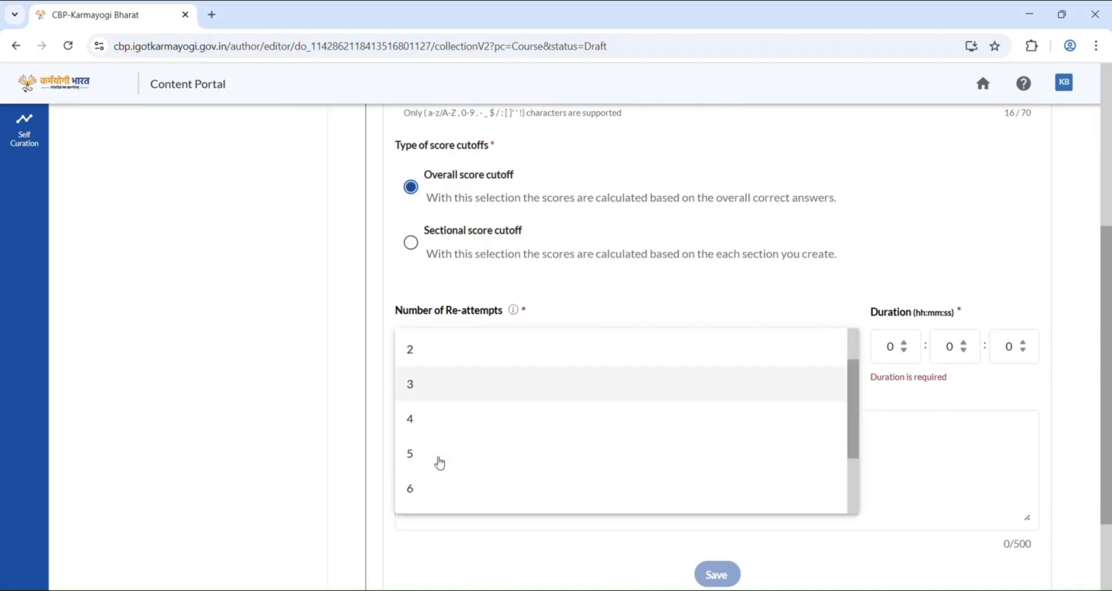
{"action": "scroll", "coordinate": [445, 459], "scroll_direction": "down", "scroll_amount": 3}
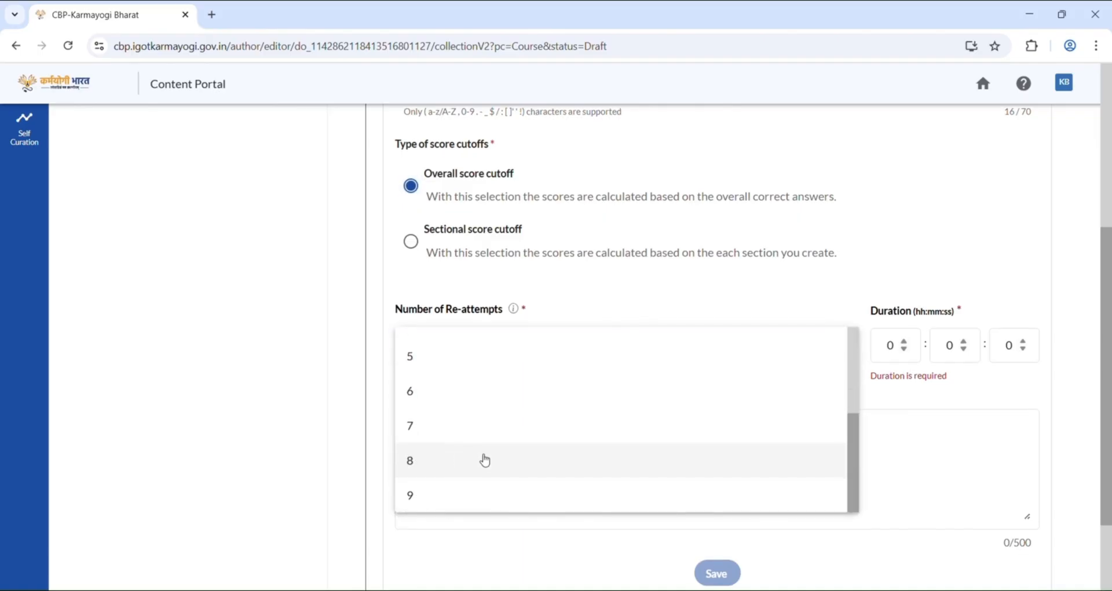
{"action": "scroll", "coordinate": [461, 368], "scroll_direction": "down", "scroll_amount": 2}
{"action": "scroll", "coordinate": [457, 348], "scroll_direction": "up", "scroll_amount": 2}
{"action": "left_click", "coordinate": [450, 322]}
Set a 10-minute duration, write the comprehensive-evaluation instructions, and save the assessment.
{"action": "left_click", "coordinate": [948, 230]}
{"action": "type", "text": "1"}
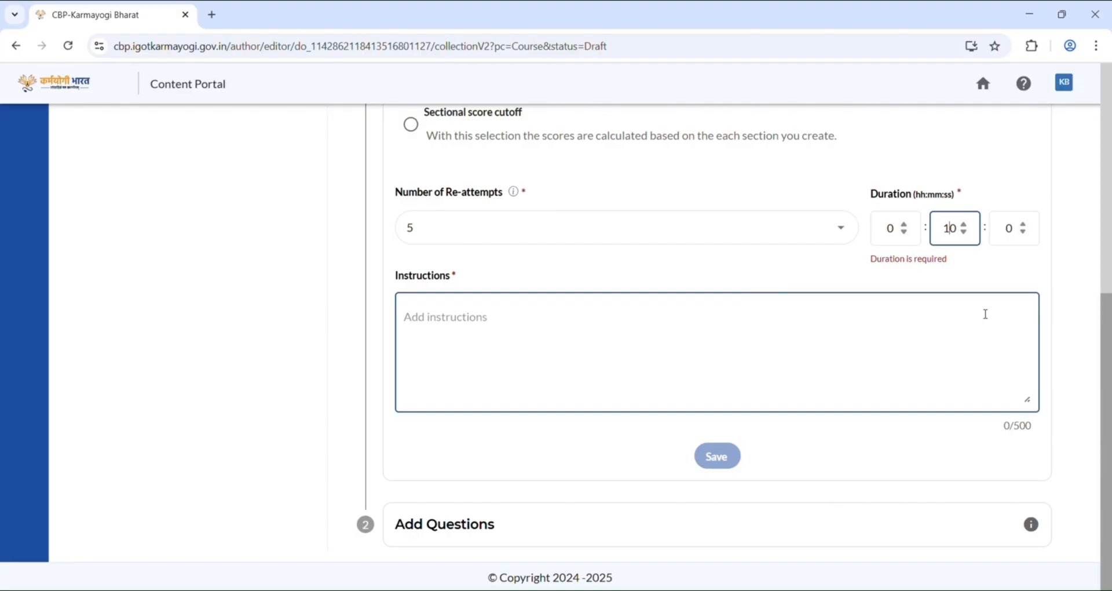
{"action": "left_click", "coordinate": [688, 355]}
{"action": "type", "text": "This is a comprehensive evaluation designed to test your understanding of the material covered throughout the course."}
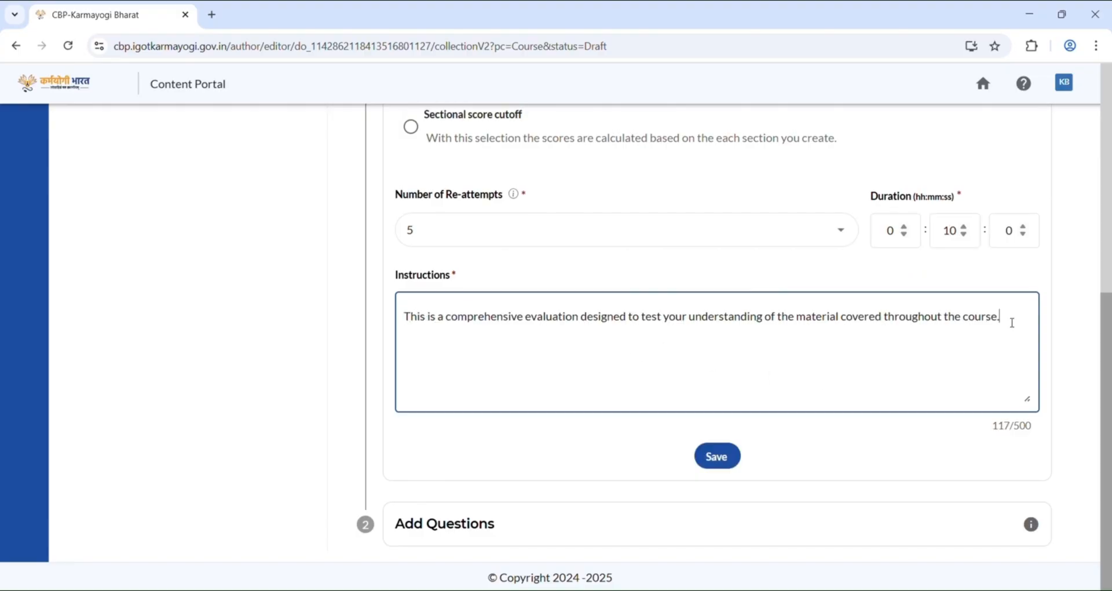
{"action": "left_click", "coordinate": [722, 461]}
Set 40 questions, 10 displayed, 60% pass mark, and paste the three numbered instructions.
{"action": "scroll", "coordinate": [633, 365], "scroll_direction": "up", "scroll_amount": 1}
{"action": "left_click", "coordinate": [495, 208]}
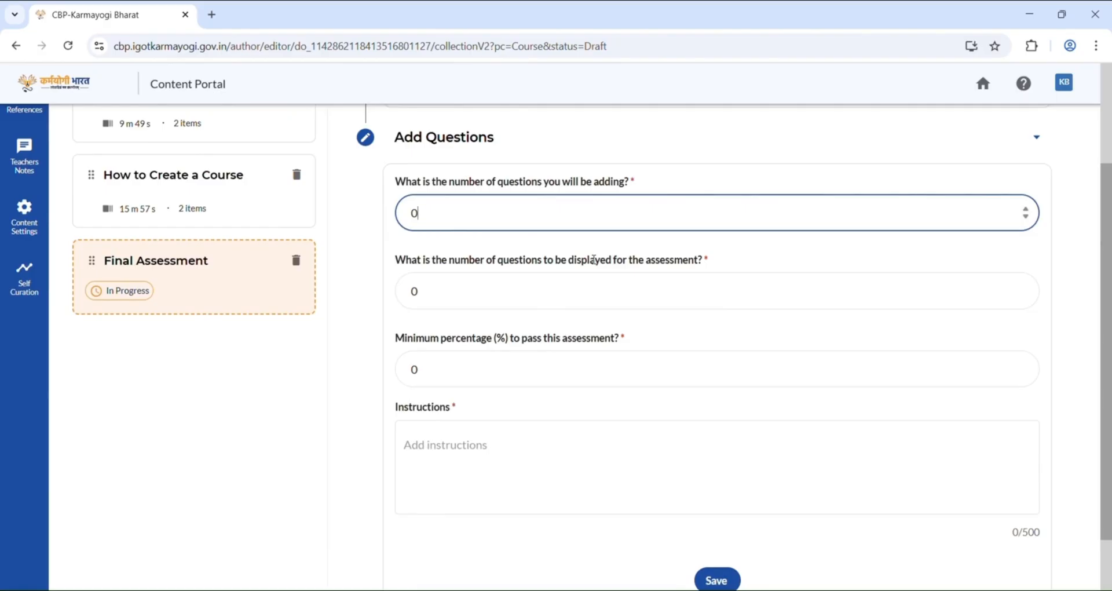
{"action": "key", "text": "BackSpace"}
{"action": "type", "text": "40"}
{"action": "key", "text": "Tab"}
{"action": "type", "text": "1"}
{"action": "key", "text": "Tab"}
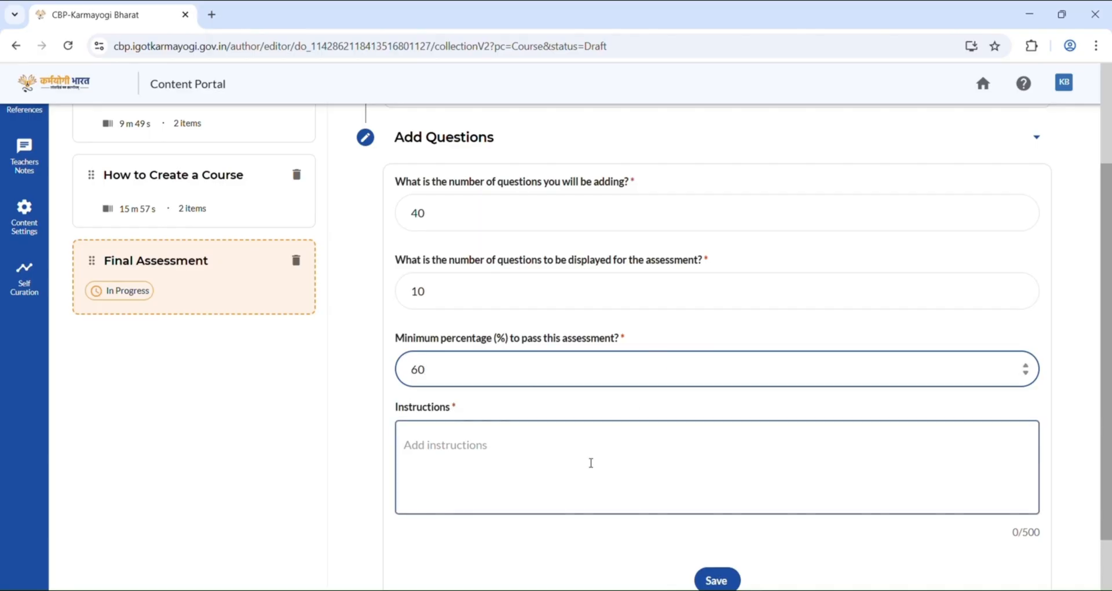
{"action": "left_click", "coordinate": [591, 463]}
{"action": "type", "text": "1. Rea"}
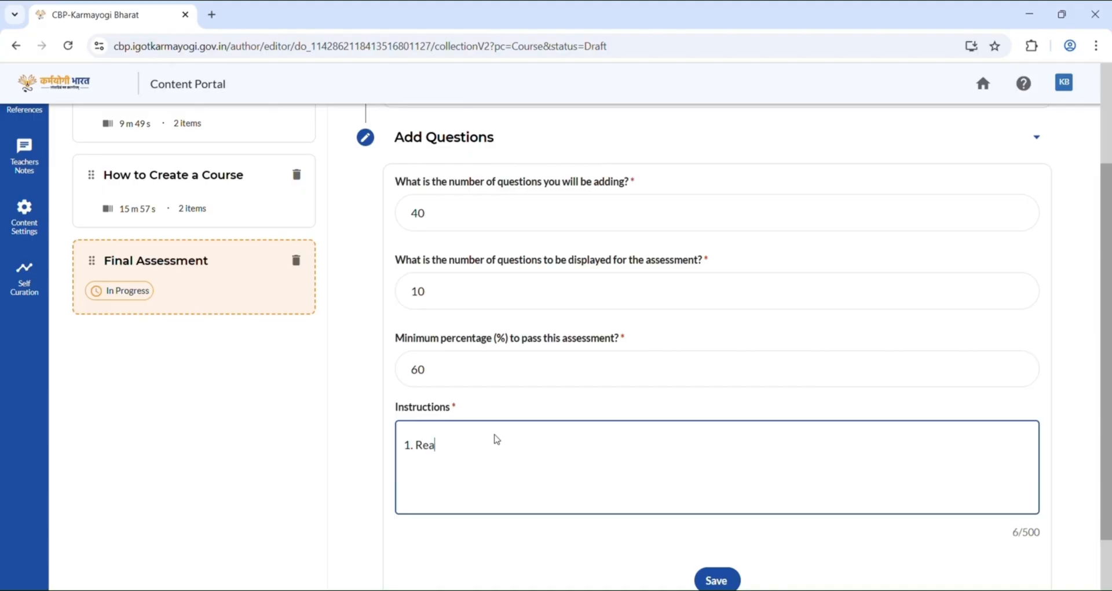
{"action": "key", "text": "ctrl+a"}
{"action": "type", "text": "1. Read the Questions Thoroughly: Make sure to carefully read each question before answering to ensure that you understand what is being asked.  2. Time Limit: You have 10 minutes to complete the assessment. Manage your time wisely to ensure you can answer all the questions within the allotted time.  3. Answer All Questions: Be sure to answer every question."}
{"action": "scroll", "coordinate": [835, 515], "scroll_direction": "down", "scroll_amount": 1}
Save the question settings and dismiss the confirmation.
{"action": "scroll", "coordinate": [838, 515], "scroll_direction": "down", "scroll_amount": 1}
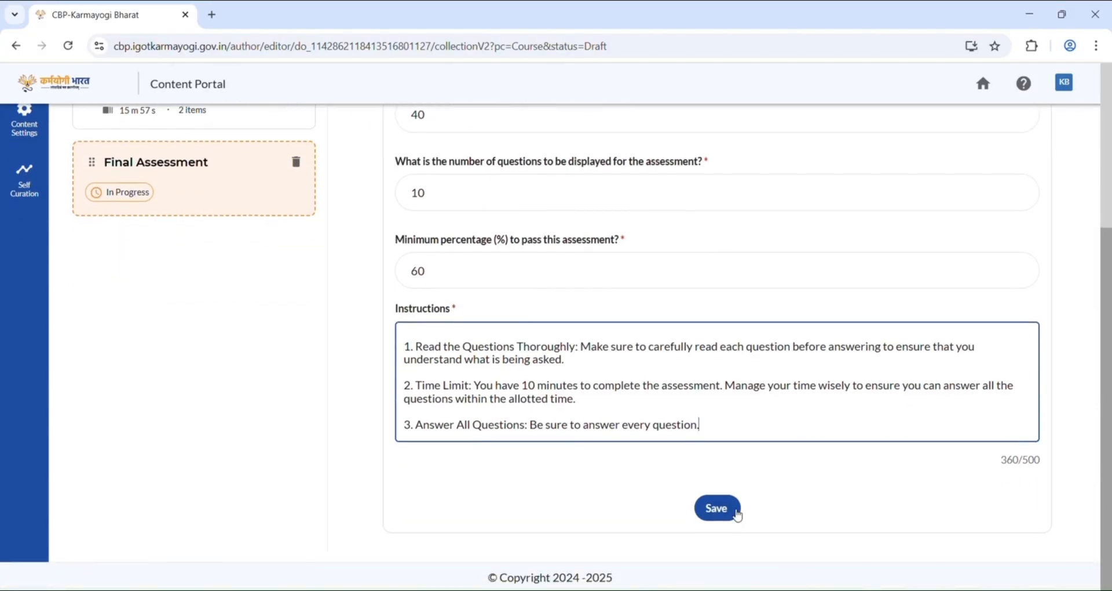
{"action": "left_click", "coordinate": [733, 513]}
{"action": "scroll", "coordinate": [834, 264], "scroll_direction": "down", "scroll_amount": 1}
{"action": "left_click", "coordinate": [652, 556]}
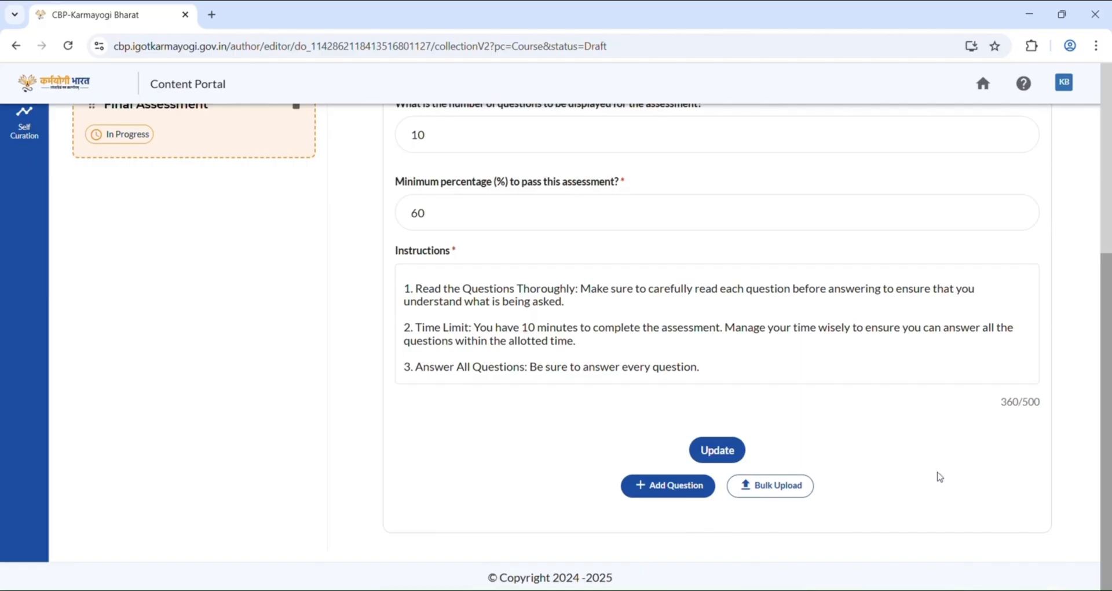
{"action": "left_click", "coordinate": [660, 491]}
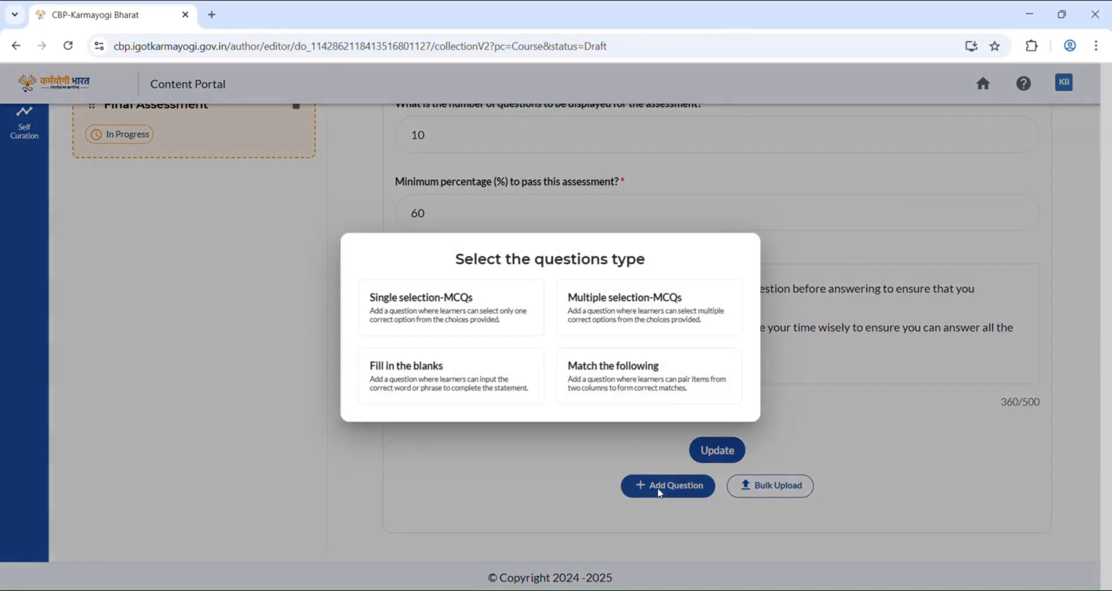
{"action": "left_click", "coordinate": [661, 492]}
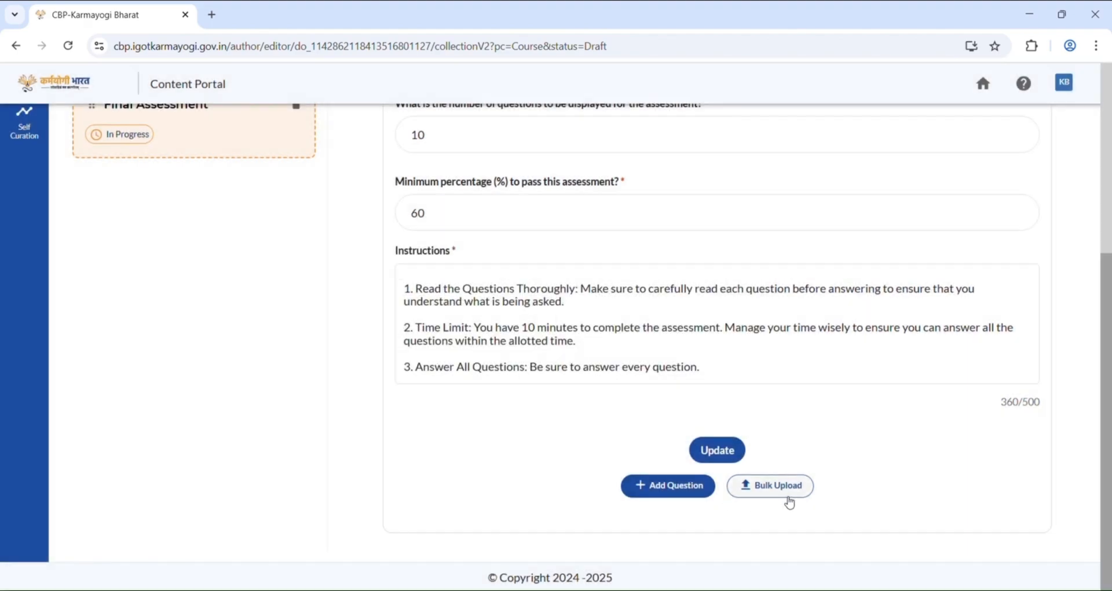
Bulk-upload the Final_Assessment CSV to create the 40 MCQs and review the list.
{"action": "left_click", "coordinate": [786, 487]}
{"action": "left_click", "coordinate": [762, 339]}
{"action": "left_click", "coordinate": [181, 179]}
{"action": "left_click", "coordinate": [435, 321]}
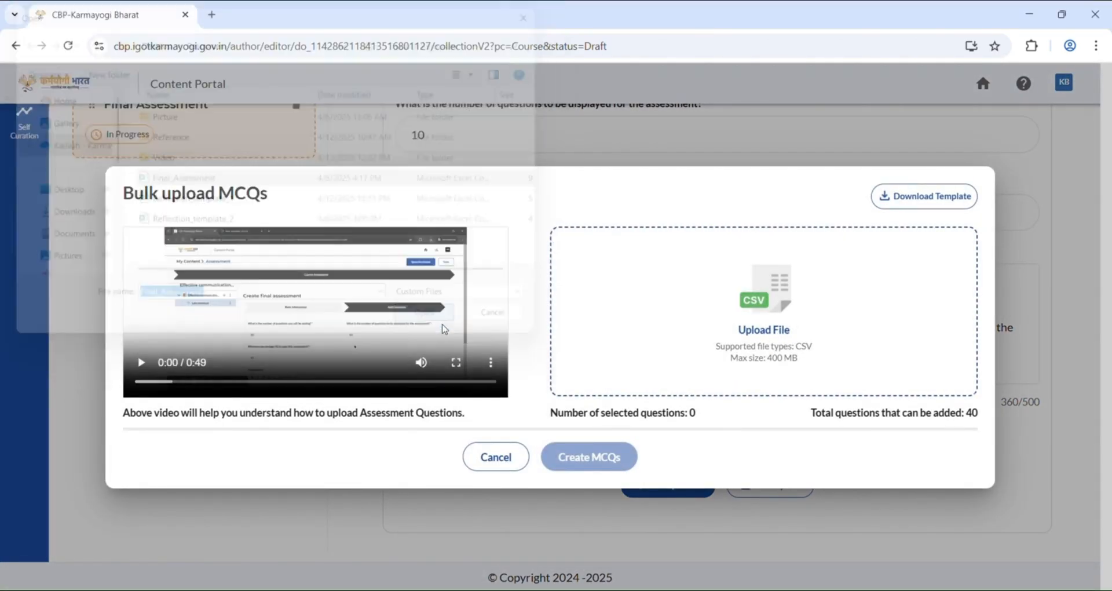
{"action": "left_click", "coordinate": [608, 496]}
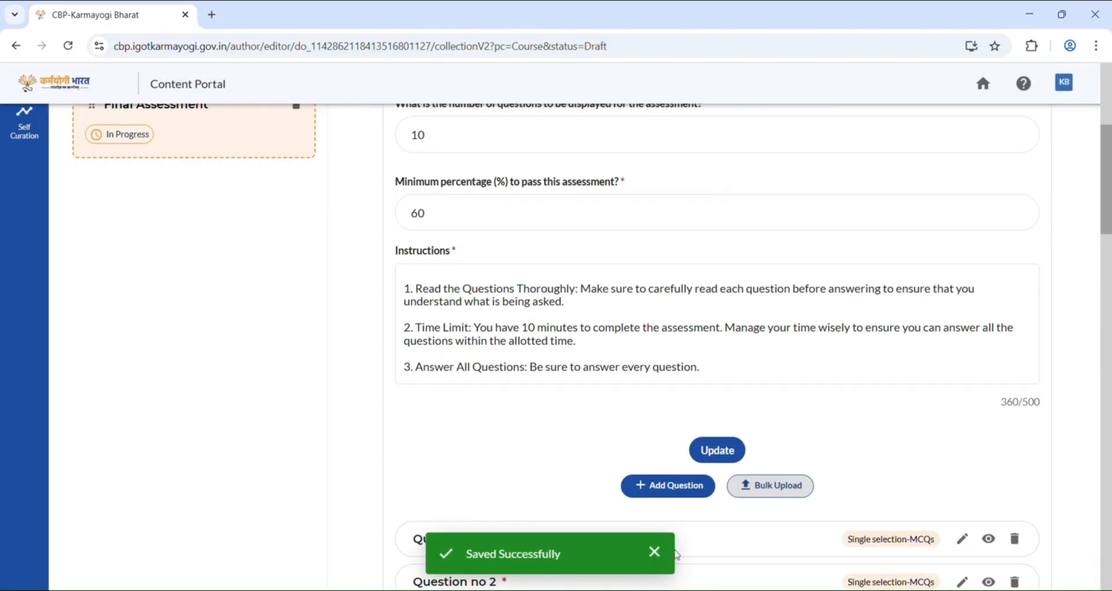
{"action": "scroll", "coordinate": [799, 440], "scroll_direction": "down", "scroll_amount": 4}
{"action": "scroll", "coordinate": [807, 433], "scroll_direction": "down", "scroll_amount": 20}
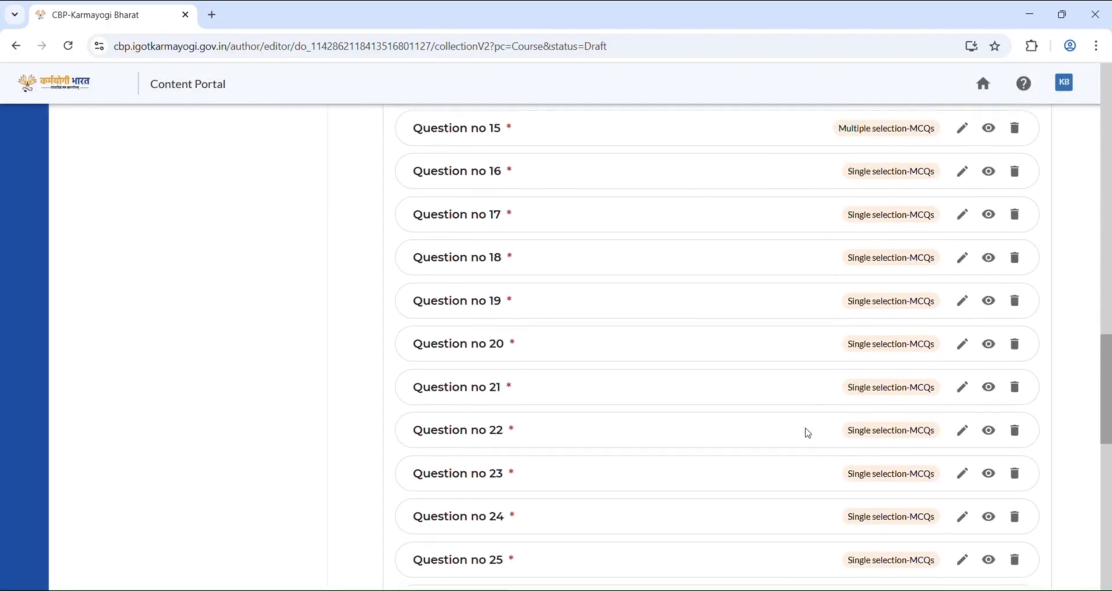
{"action": "scroll", "coordinate": [808, 433], "scroll_direction": "up", "scroll_amount": 20}
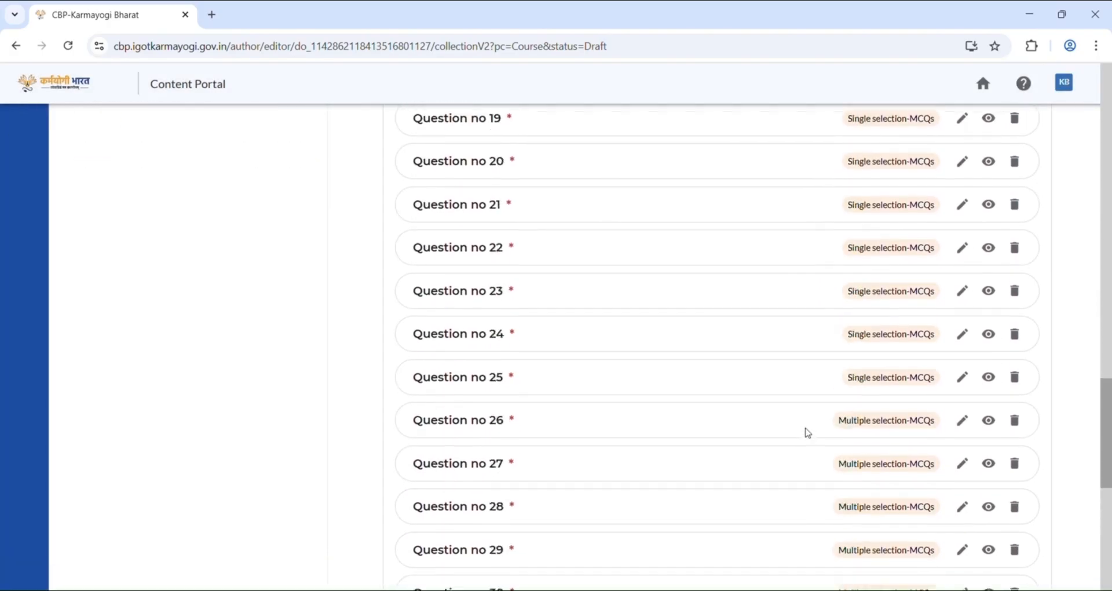
{"action": "scroll", "coordinate": [807, 433], "scroll_direction": "up", "scroll_amount": 3}
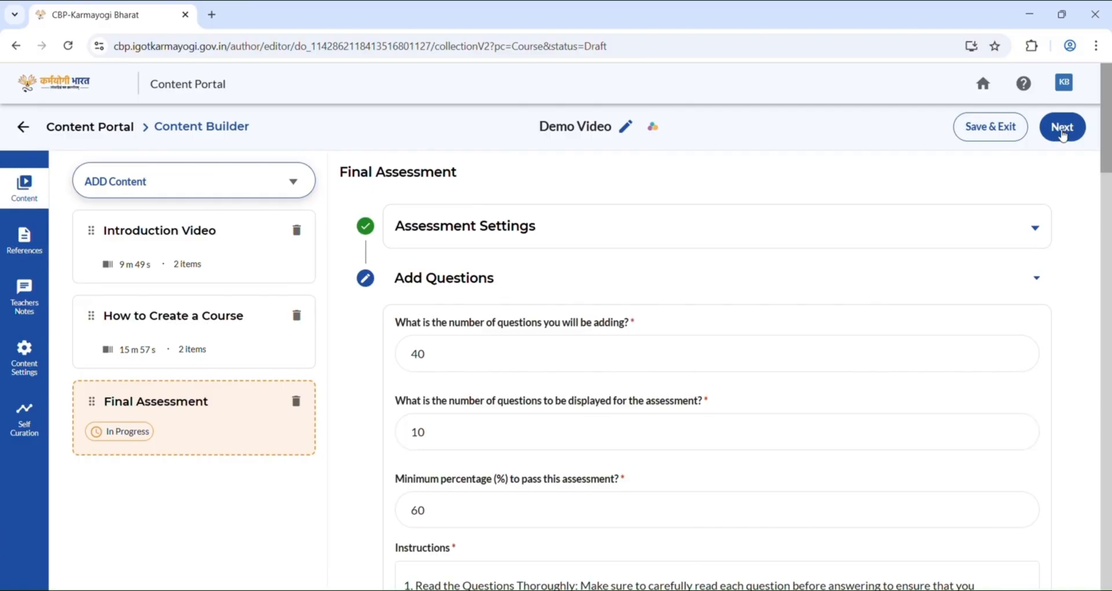
In References, add a file named 'How to Create a Course' with its PDF attached.
{"action": "left_click", "coordinate": [1064, 136]}
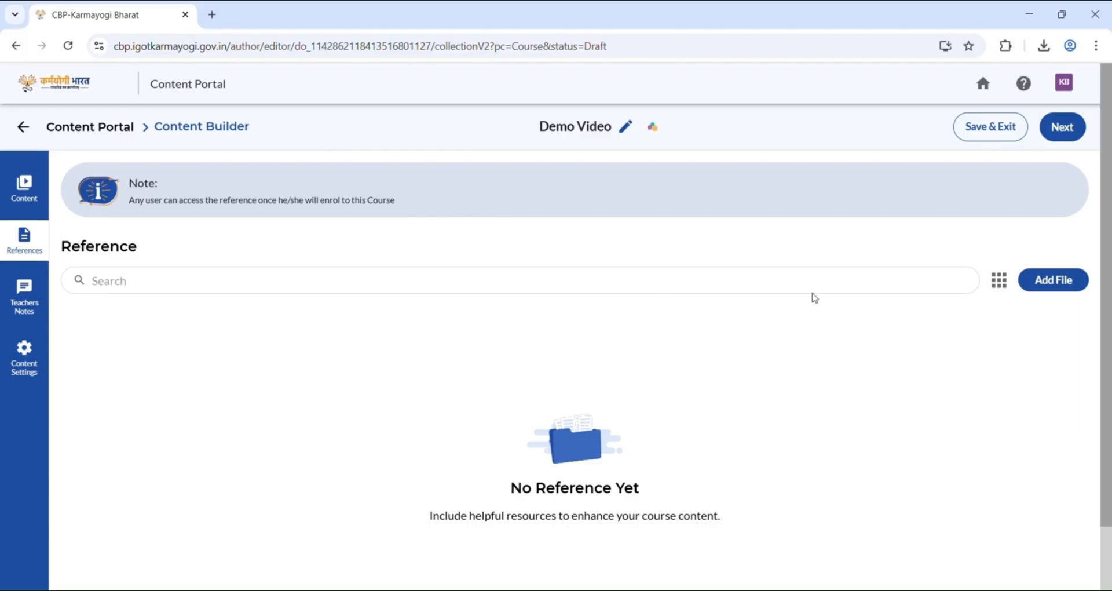
{"action": "left_click", "coordinate": [1054, 286]}
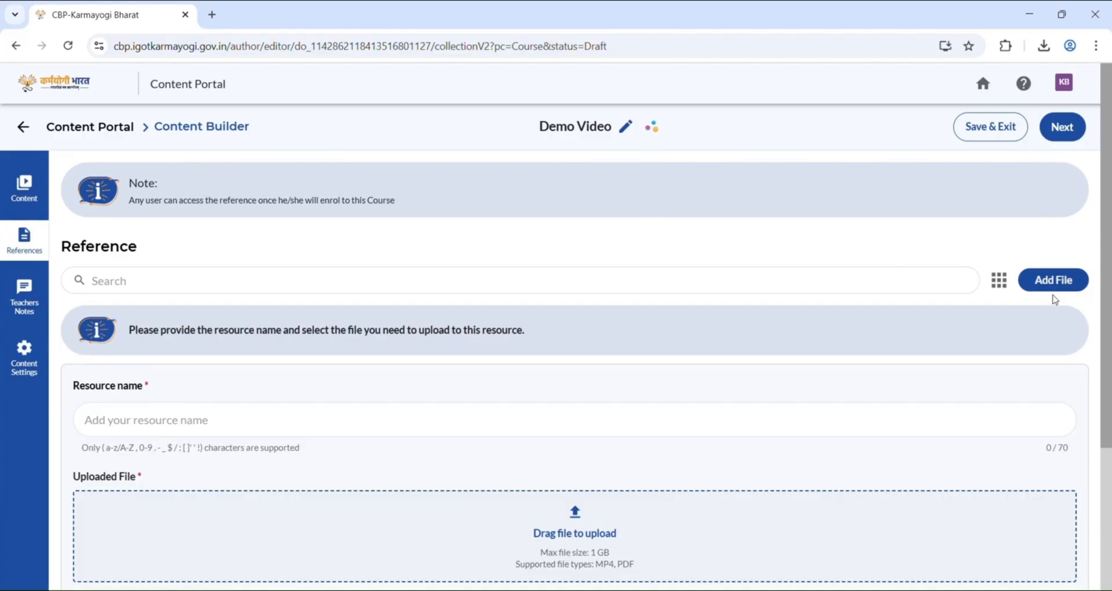
{"action": "scroll", "coordinate": [575, 480], "scroll_direction": "down", "scroll_amount": 3}
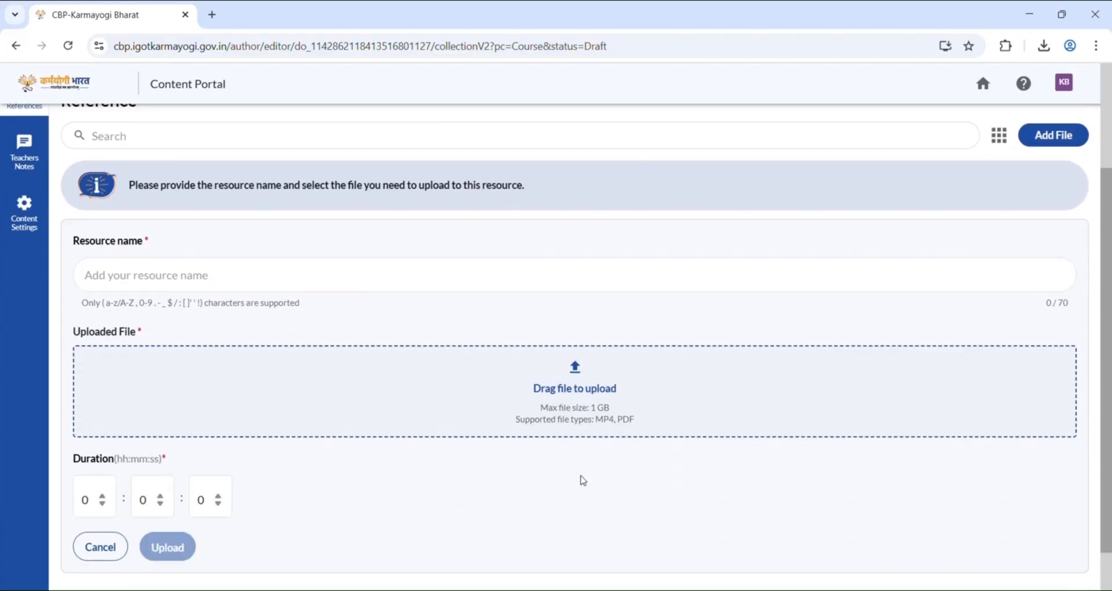
{"action": "left_click", "coordinate": [148, 277]}
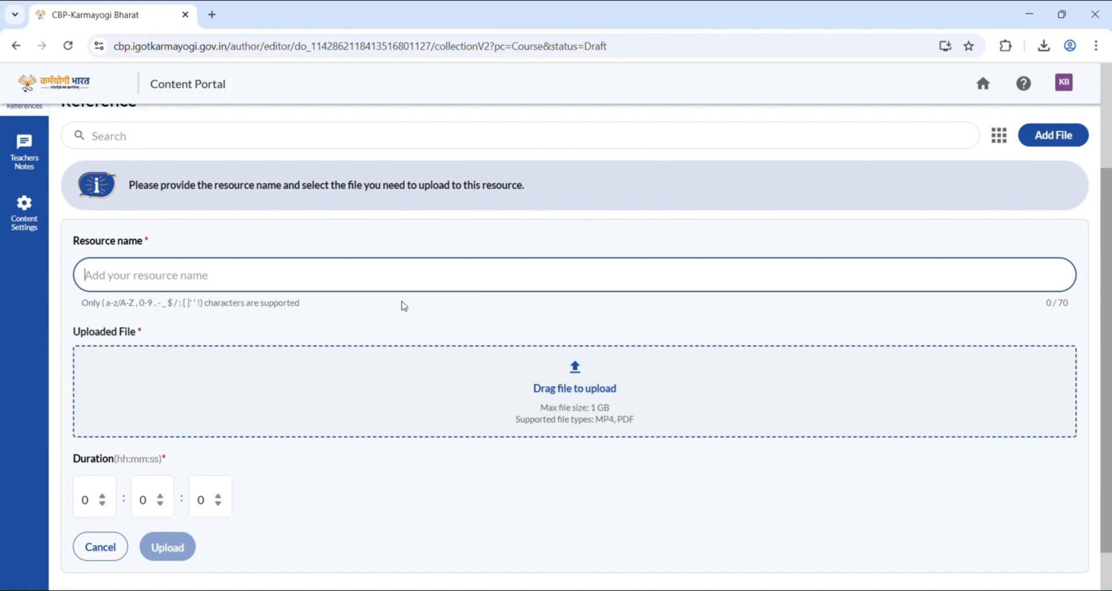
{"action": "type", "text": "How to Create a Course"}
{"action": "left_click", "coordinate": [589, 379]}
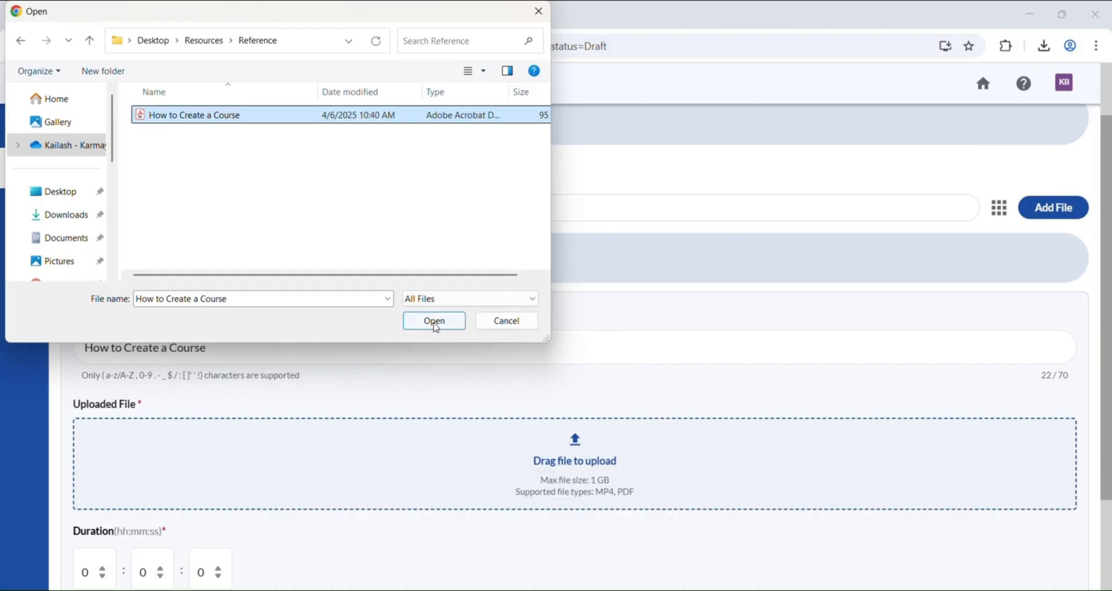
{"action": "left_click", "coordinate": [436, 322]}
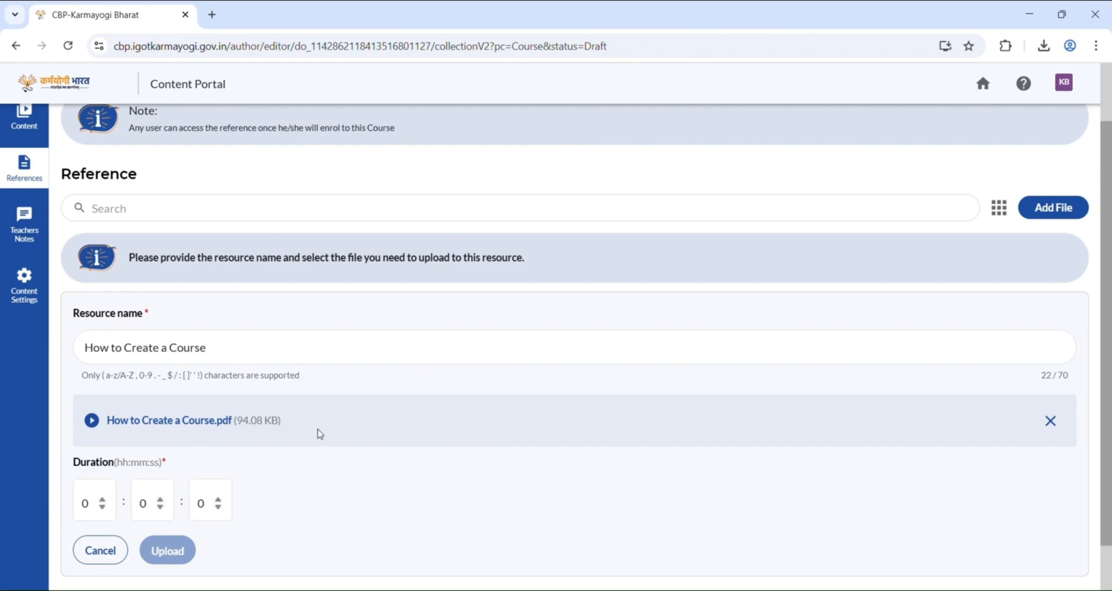
Give the reference a 10-minute duration and upload it.
{"action": "key", "text": "Tab"}
{"action": "type", "text": "1"}
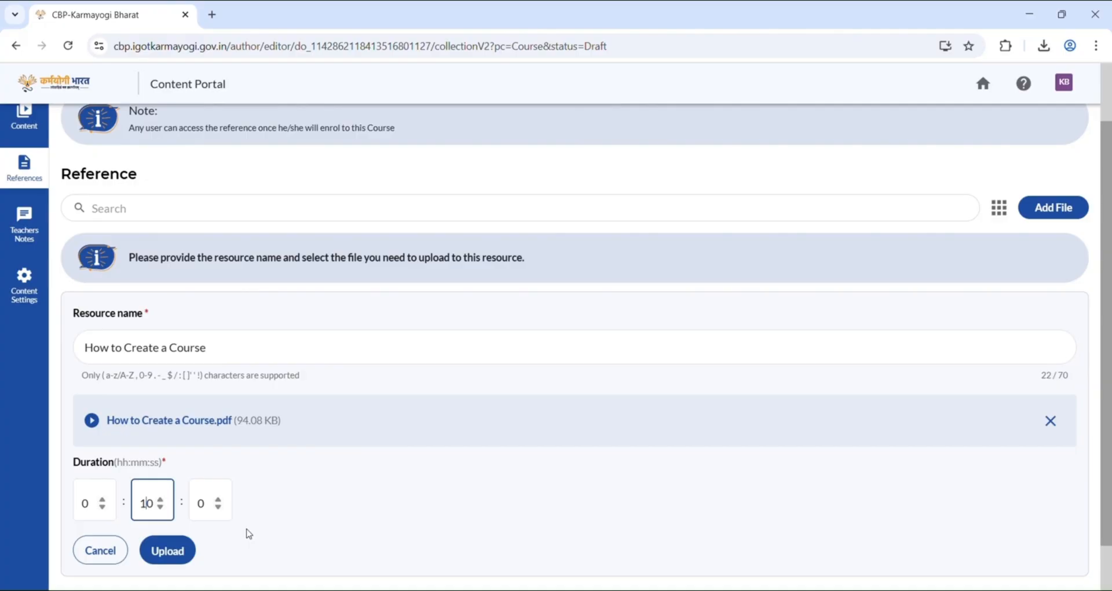
{"action": "left_click", "coordinate": [369, 505]}
{"action": "scroll", "coordinate": [359, 506], "scroll_direction": "down", "scroll_amount": 1}
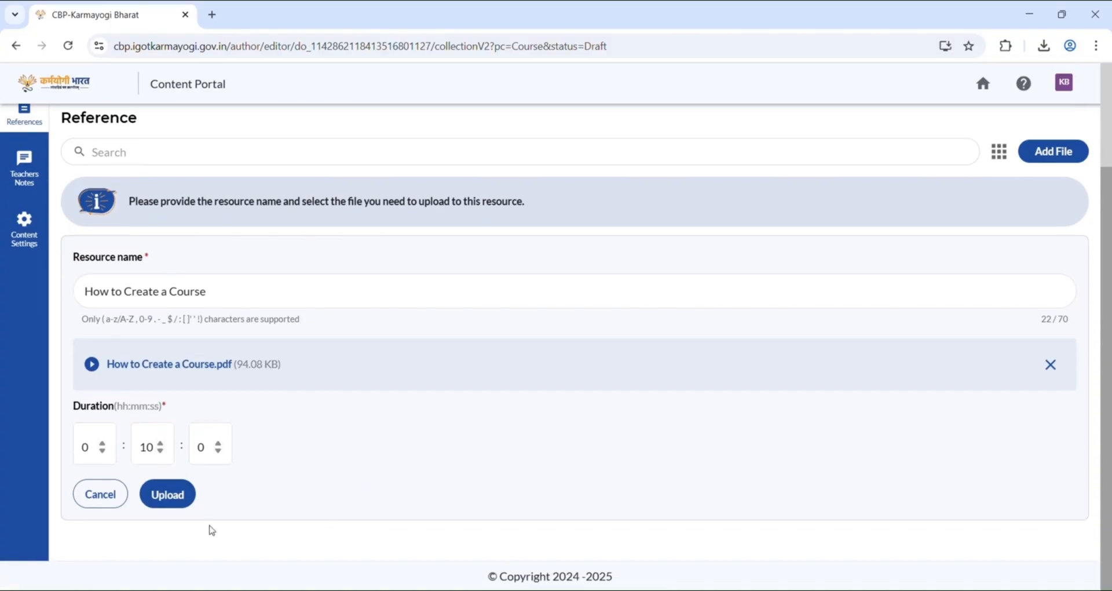
{"action": "left_click", "coordinate": [176, 497]}
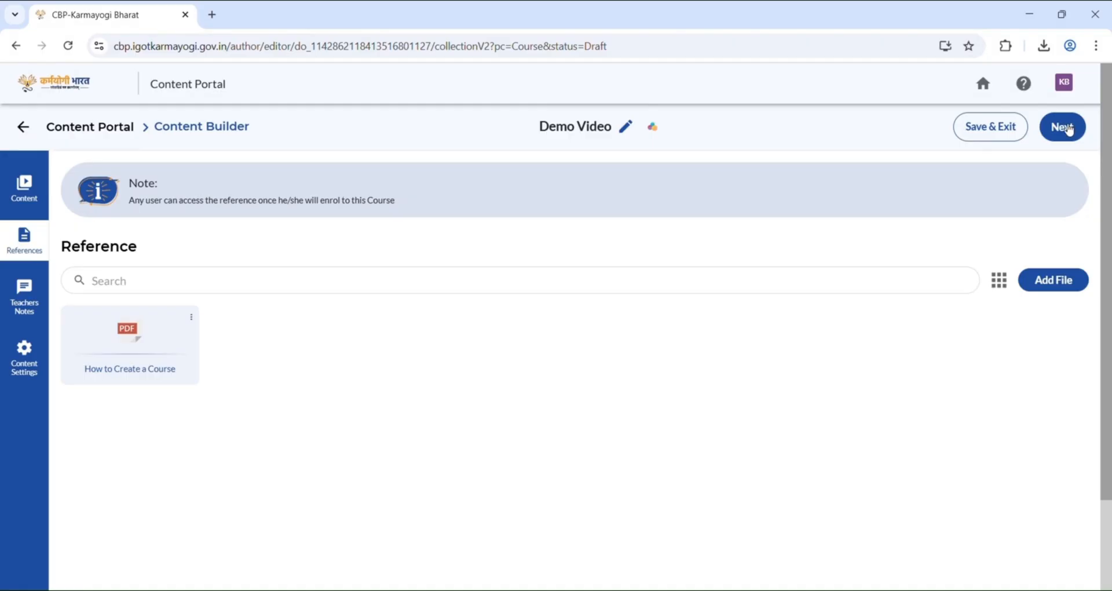
Advance past Teachers Notes to Content Details, with the caret in Summary.
{"action": "left_click", "coordinate": [1066, 128]}
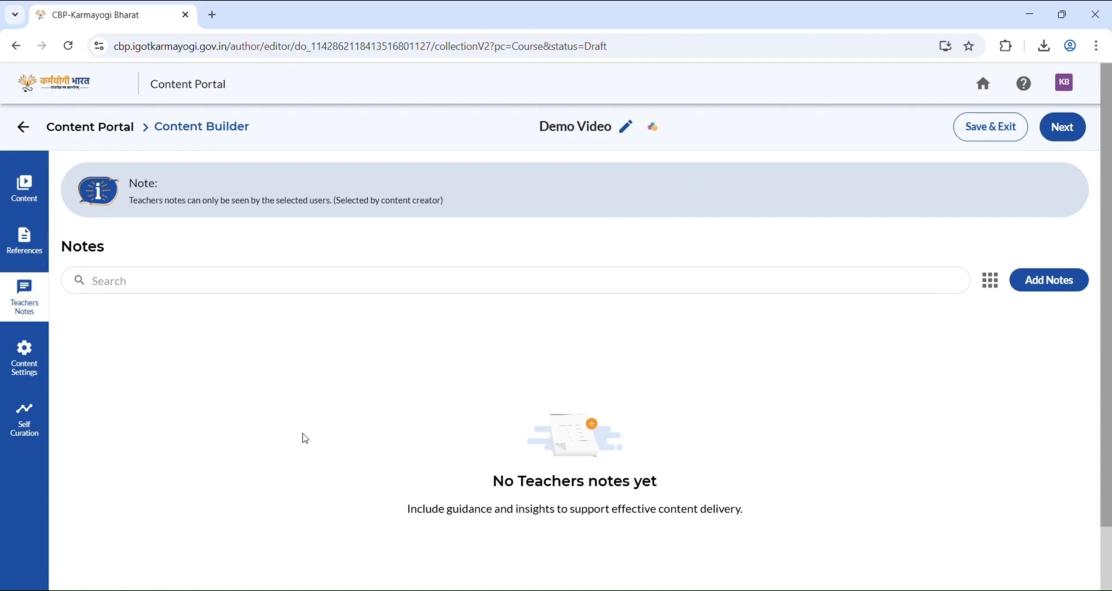
{"action": "left_click", "coordinate": [1074, 130]}
{"action": "left_click", "coordinate": [607, 367]}
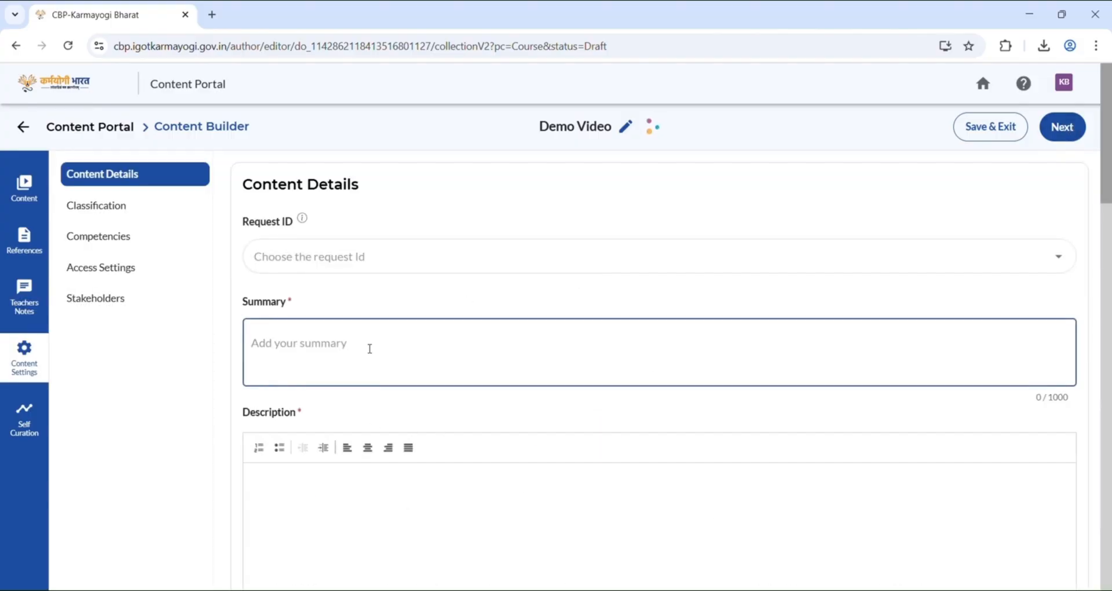
Paste the prepared paragraph on uploading to iGOT into Summary.
{"action": "type", "text": "Uploading a course on the iGOT (Integrated Government Online Training) portal involves a series of steps to ensure that the content is structured, organized, and accessible for users. This process includes logging into the iGOT platform, creating a new course, uploading the necessary materials (such as videos, documents, or assessments), and filling in relevant metadata for better searchability and categorization. The course must also be reviewed and approved before it is made available to users for enrollment. Ensuring that the course is compliant with the platform's standards is crucial for a smooth and successful upload process."}
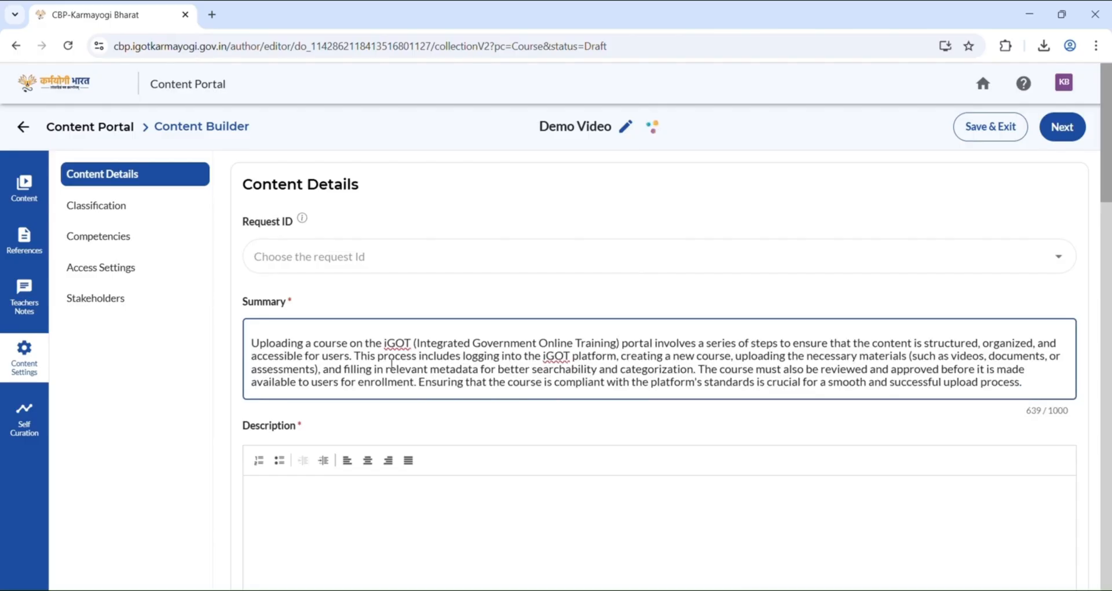
{"action": "scroll", "coordinate": [551, 340], "scroll_direction": "down", "scroll_amount": 1}
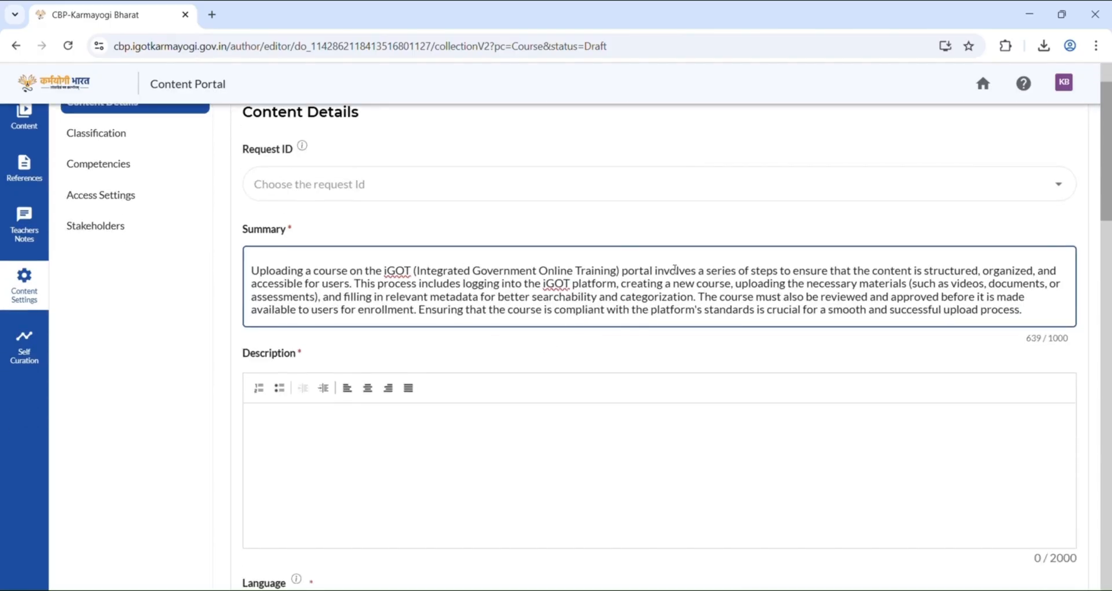
{"action": "scroll", "coordinate": [473, 337], "scroll_direction": "up", "scroll_amount": 1}
{"action": "scroll", "coordinate": [473, 336], "scroll_direction": "down", "scroll_amount": 1}
{"action": "scroll", "coordinate": [472, 336], "scroll_direction": "down", "scroll_amount": 2}
Paste the numbered course description listing six learning objectives into Description.
{"action": "left_click", "coordinate": [372, 330]}
{"action": "key", "text": "ctrl+v"}
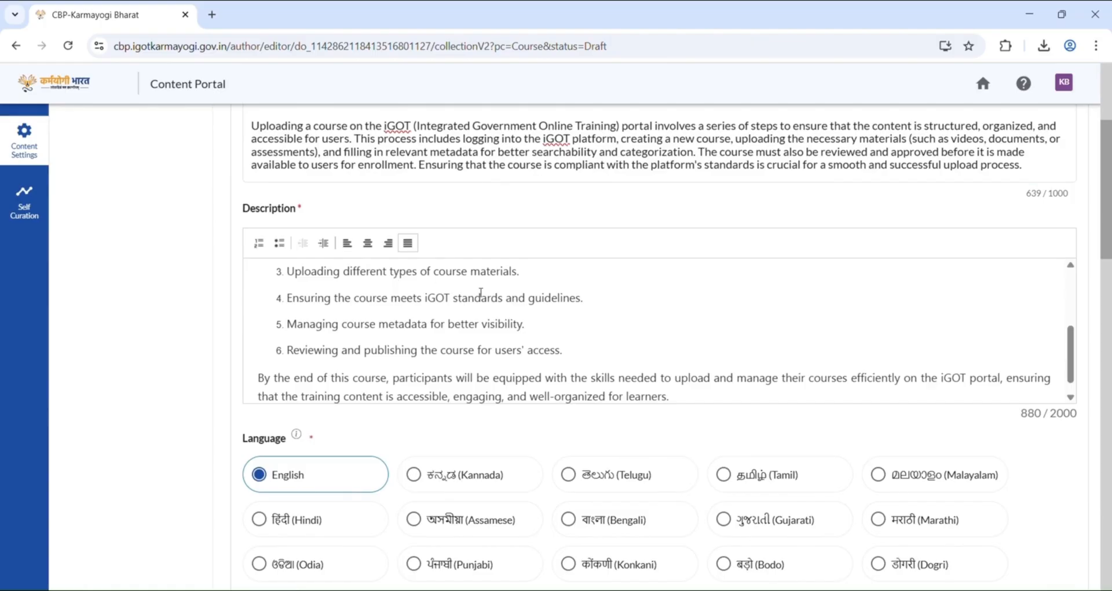
{"action": "scroll", "coordinate": [584, 340], "scroll_direction": "down", "scroll_amount": 1}
{"action": "scroll", "coordinate": [587, 340], "scroll_direction": "up", "scroll_amount": 4}
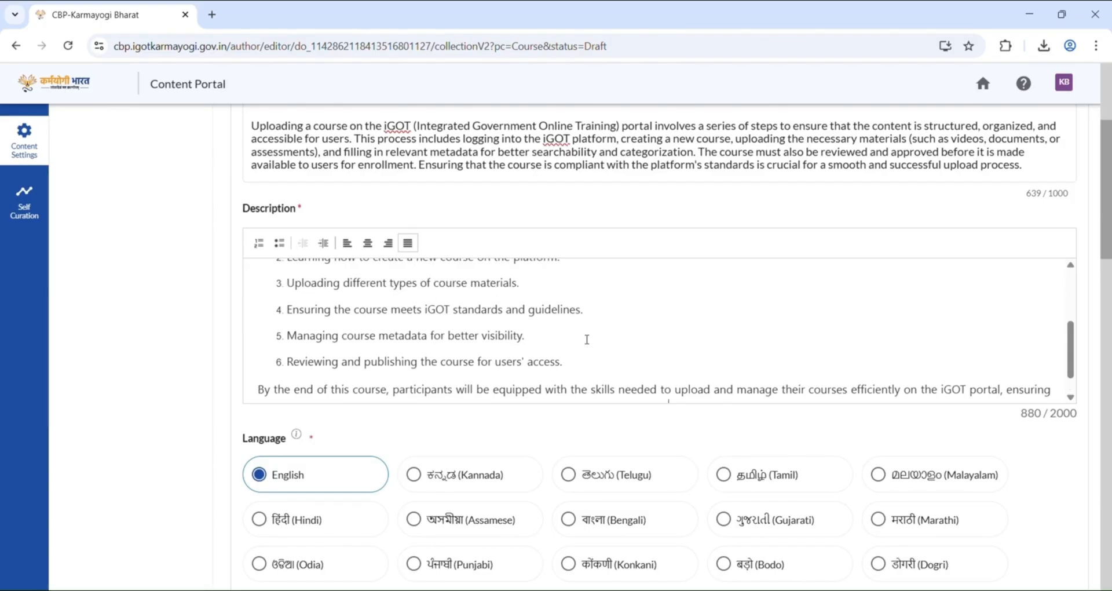
{"action": "scroll", "coordinate": [587, 340], "scroll_direction": "down", "scroll_amount": 4}
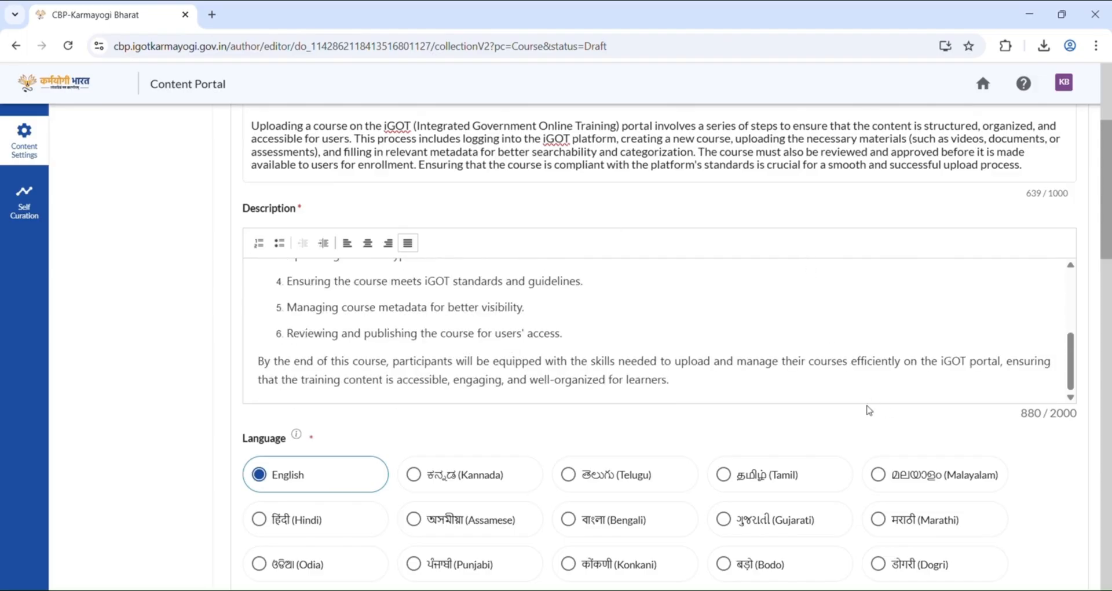
{"action": "scroll", "coordinate": [688, 371], "scroll_direction": "up", "scroll_amount": 4}
{"action": "scroll", "coordinate": [690, 369], "scroll_direction": "down", "scroll_amount": 4}
{"action": "left_click", "coordinate": [694, 369]}
{"action": "left_click_drag", "start_coordinate": [1108, 191], "coordinate": [1108, 329]}
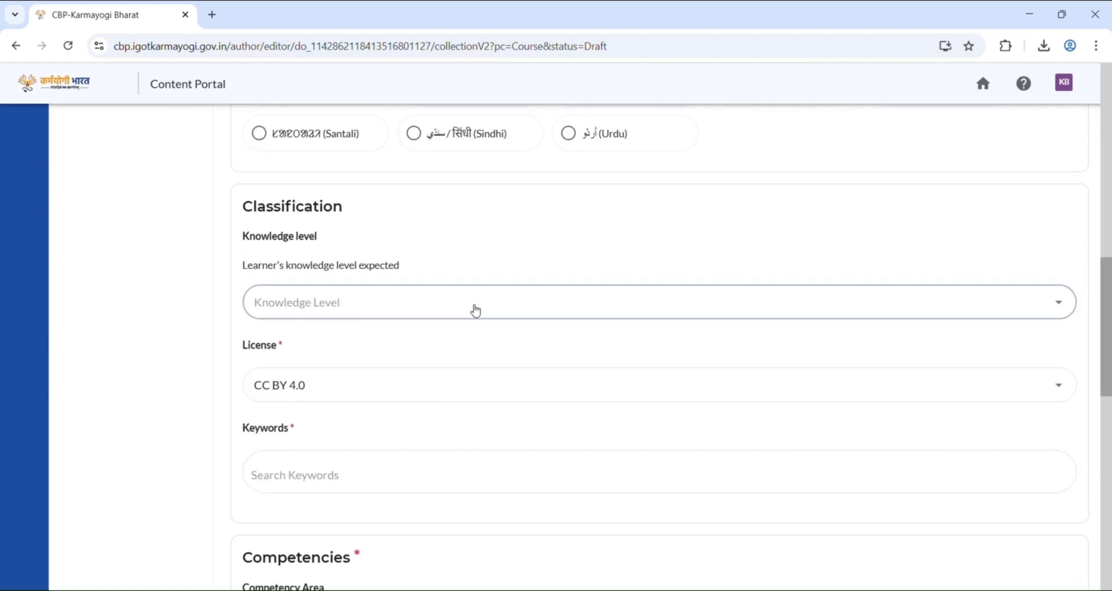
Set the knowledge level to Beginner.
{"action": "left_click", "coordinate": [472, 305]}
{"action": "left_click", "coordinate": [343, 307]}
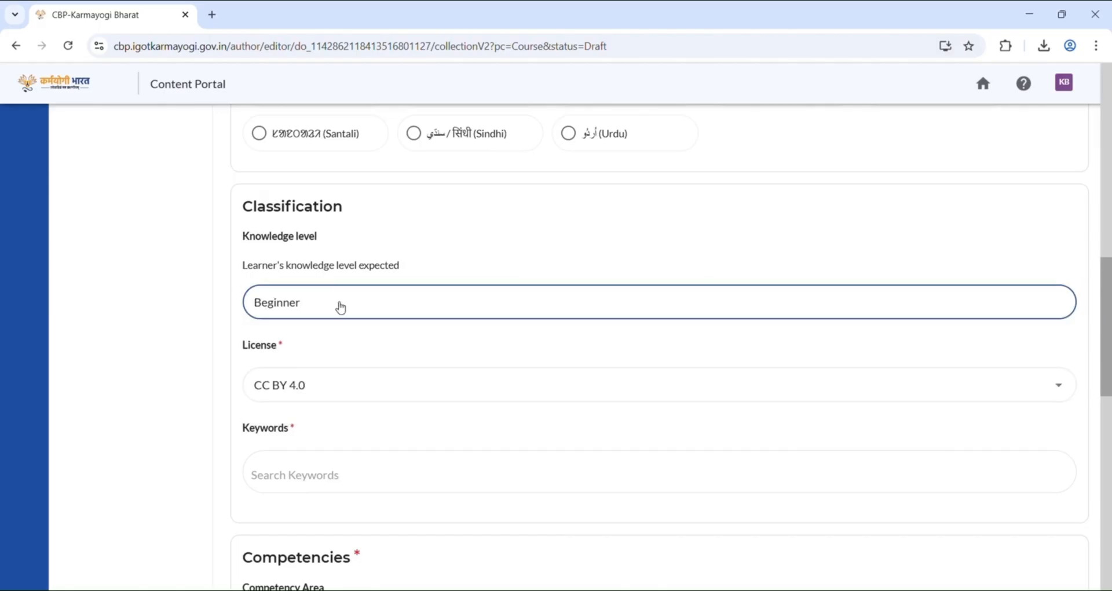
{"action": "scroll", "coordinate": [708, 422], "scroll_direction": "down", "scroll_amount": 2}
Add keywords How to Create a Course, iGOT and Course upload.
{"action": "left_click", "coordinate": [502, 325]}
{"action": "type", "text": "How "}
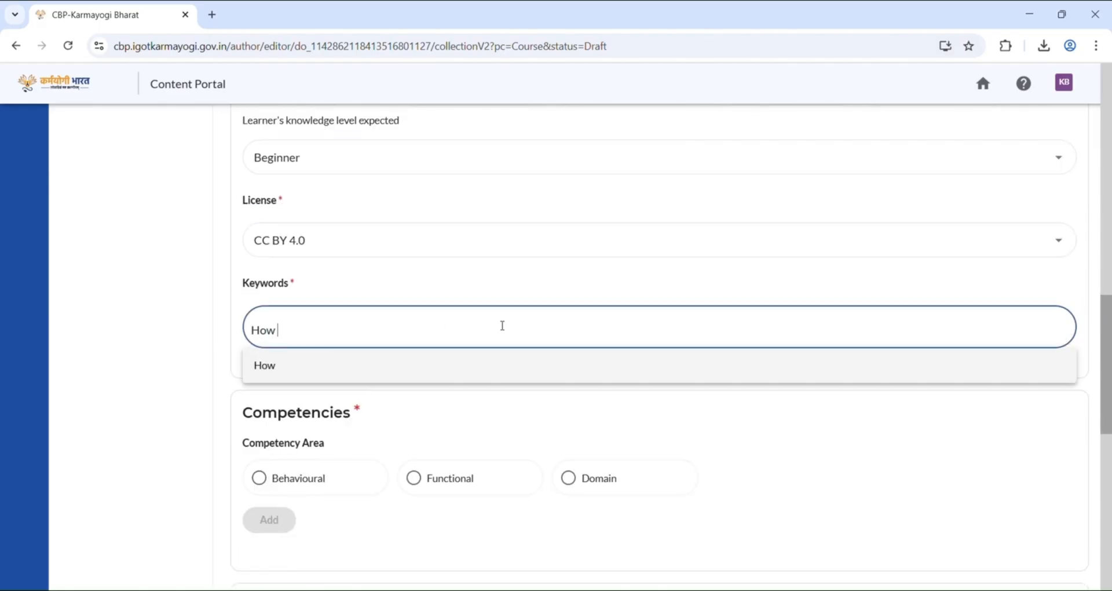
{"action": "type", "text": "to cra"}
{"action": "key", "text": "BackSpace"}
{"action": "key", "text": "BackSpace"}
{"action": "key", "text": "BackSpace"}
{"action": "type", "text": "Create a course"}
{"action": "key", "text": "Return"}
{"action": "type", "text": "iGOT"}
{"action": "key", "text": "Return"}
{"action": "type", "text": "course"}
{"action": "key", "text": "BackSpace"}
{"action": "key", "text": "BackSpace"}
{"action": "key", "text": "BackSpace"}
{"action": "key", "text": "BackSpace"}
{"action": "key", "text": "BackSpace"}
{"action": "key", "text": "BackSpace"}
{"action": "type", "text": "Course upload"}
{"action": "key", "text": "Return"}
{"action": "key", "text": "ctrl+minus"}
{"action": "scroll", "coordinate": [224, 132], "scroll_direction": "down", "scroll_amount": 5}
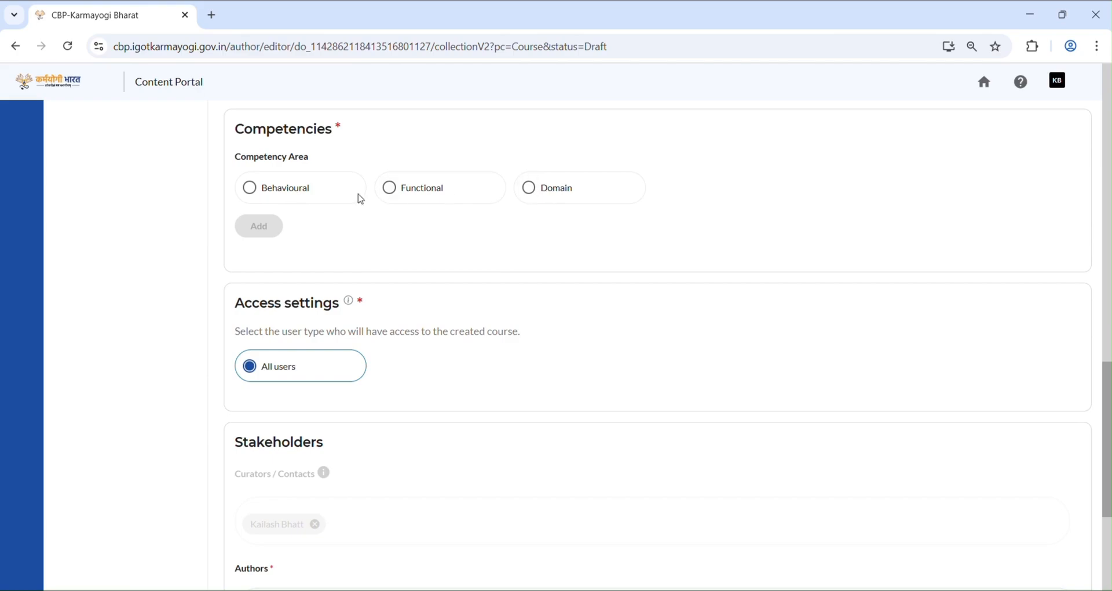
Choose the Domain competency area and browse its themes.
{"action": "left_click", "coordinate": [298, 198]}
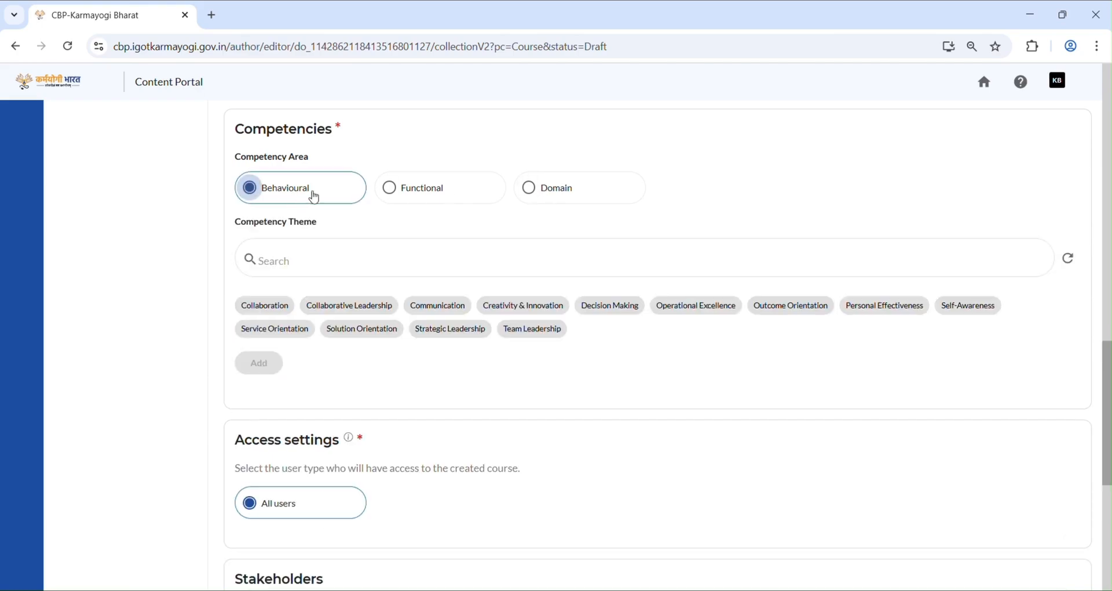
{"action": "left_click", "coordinate": [391, 189]}
{"action": "left_click", "coordinate": [529, 187]}
{"action": "left_click", "coordinate": [350, 257]}
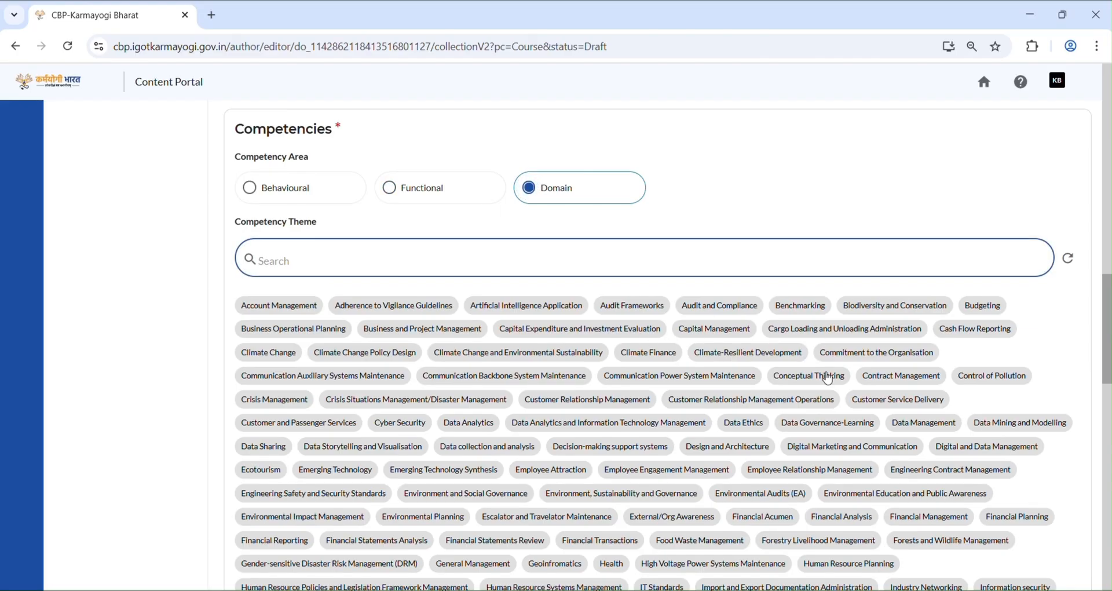
{"action": "scroll", "coordinate": [830, 378], "scroll_direction": "down", "scroll_amount": 1}
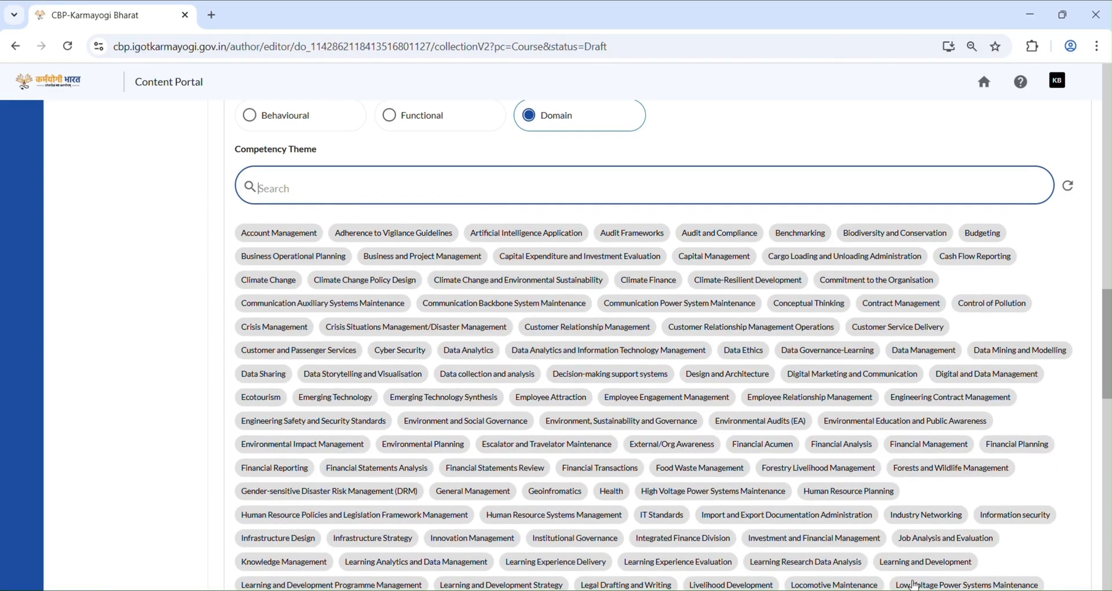
{"action": "left_click", "coordinate": [914, 562]}
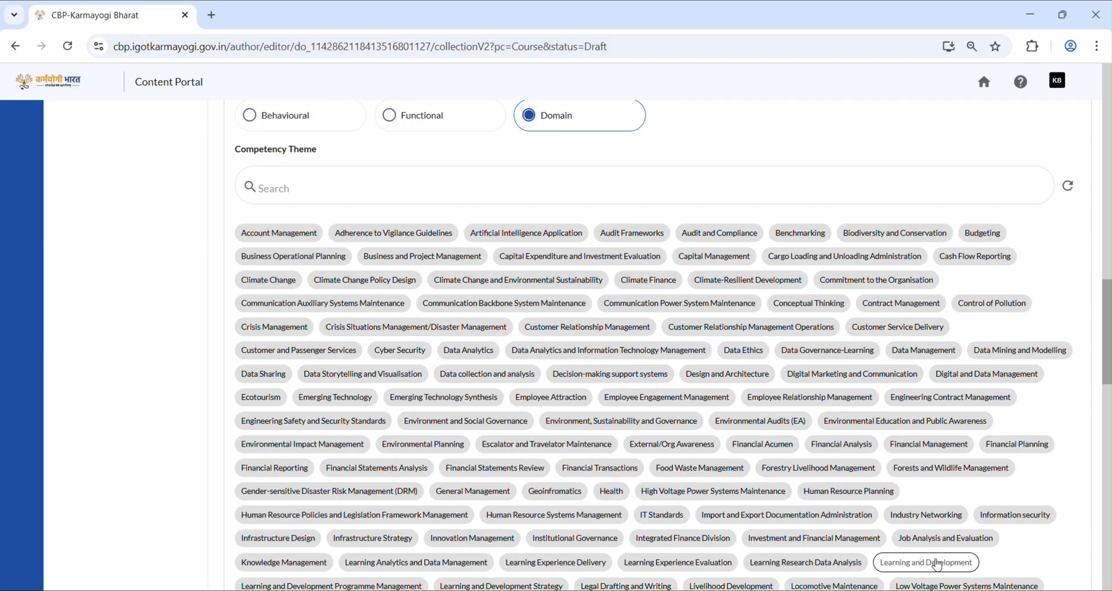
Add a Domain competency with Learning and Development as theme and sub theme.
{"action": "left_click", "coordinate": [339, 201]}
{"action": "type", "text": "learn"}
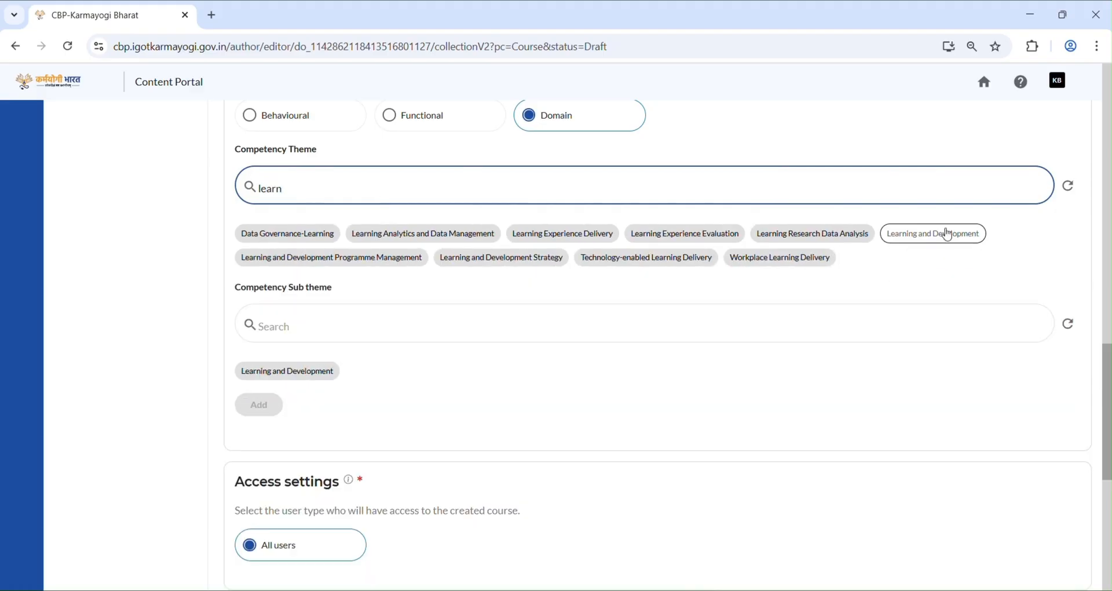
{"action": "left_click", "coordinate": [947, 234]}
{"action": "scroll", "coordinate": [895, 526], "scroll_direction": "down", "scroll_amount": 2}
{"action": "scroll", "coordinate": [776, 487], "scroll_direction": "down", "scroll_amount": 5}
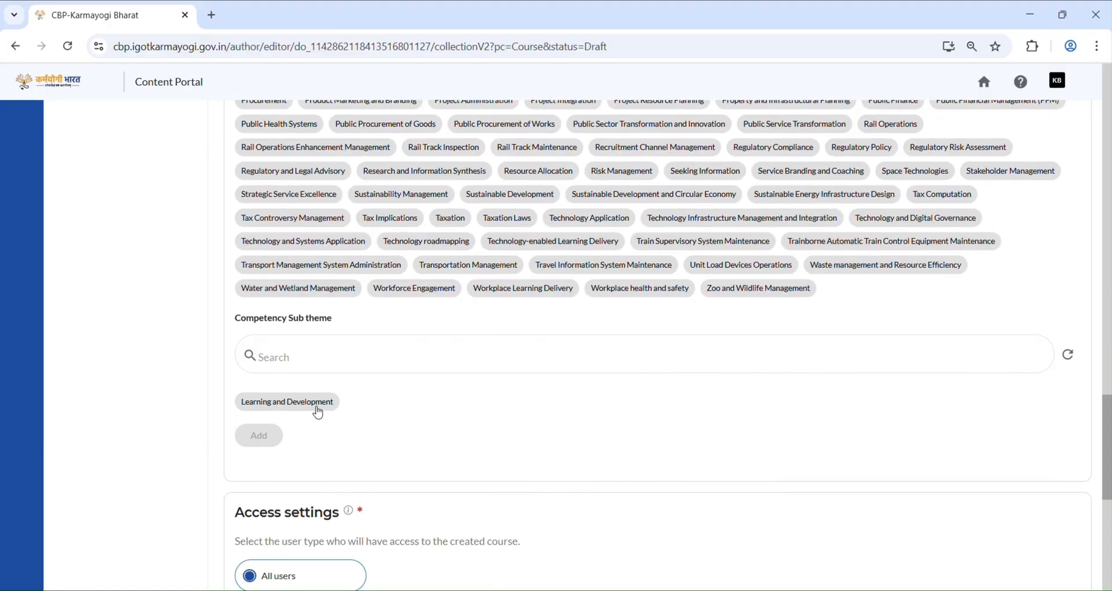
{"action": "left_click", "coordinate": [318, 409]}
{"action": "scroll", "coordinate": [528, 390], "scroll_direction": "down", "scroll_amount": 1}
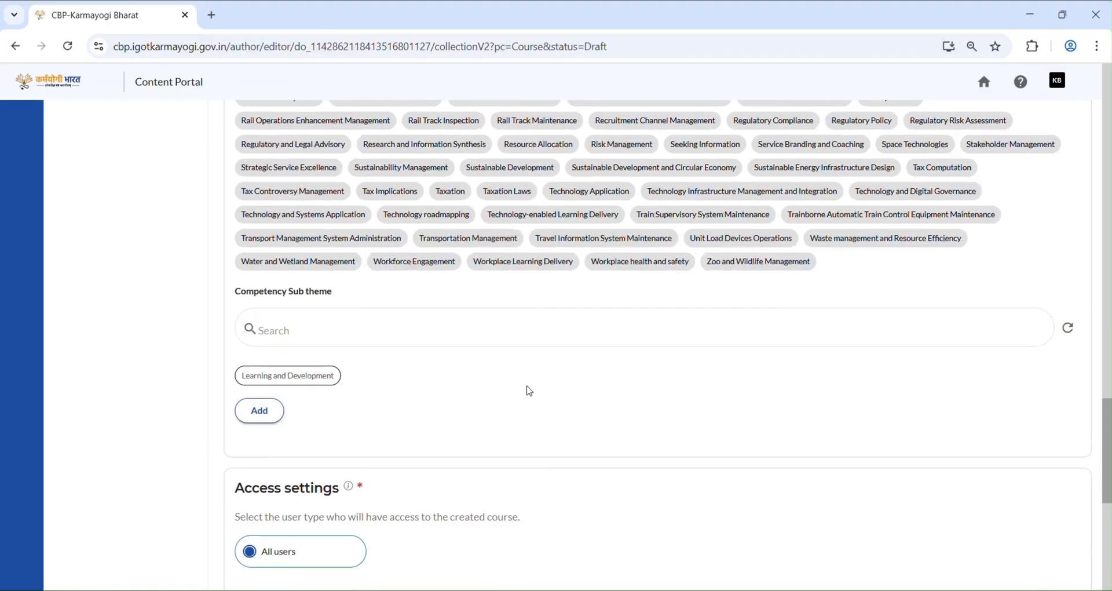
{"action": "left_click", "coordinate": [259, 370]}
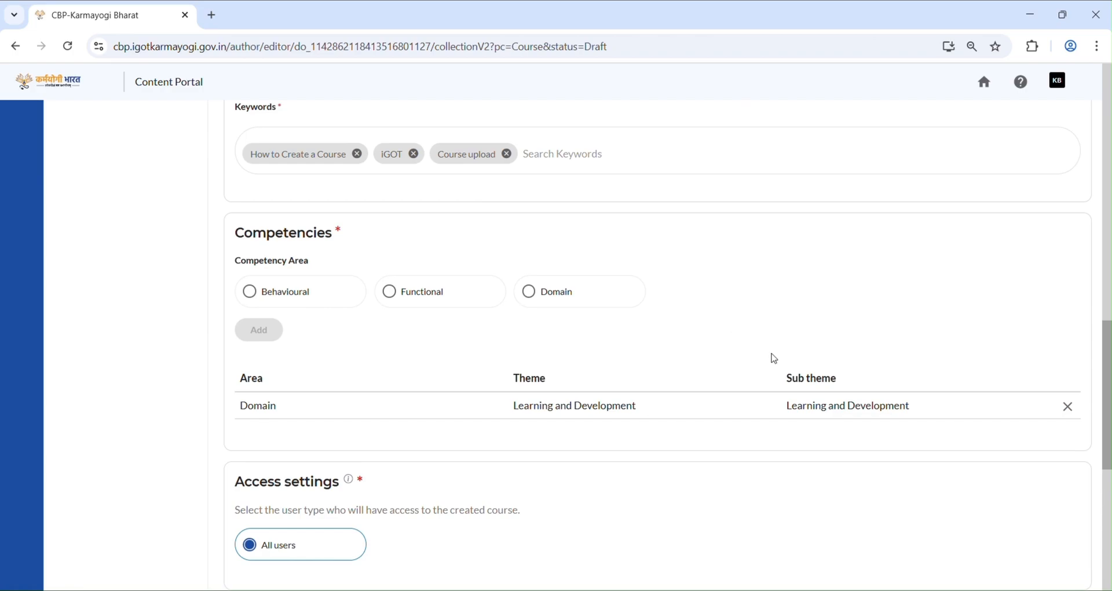
In Stakeholders, assign a suggested person as author and another as reviewer.
{"action": "left_click_drag", "start_coordinate": [1106, 348], "coordinate": [1107, 381]}
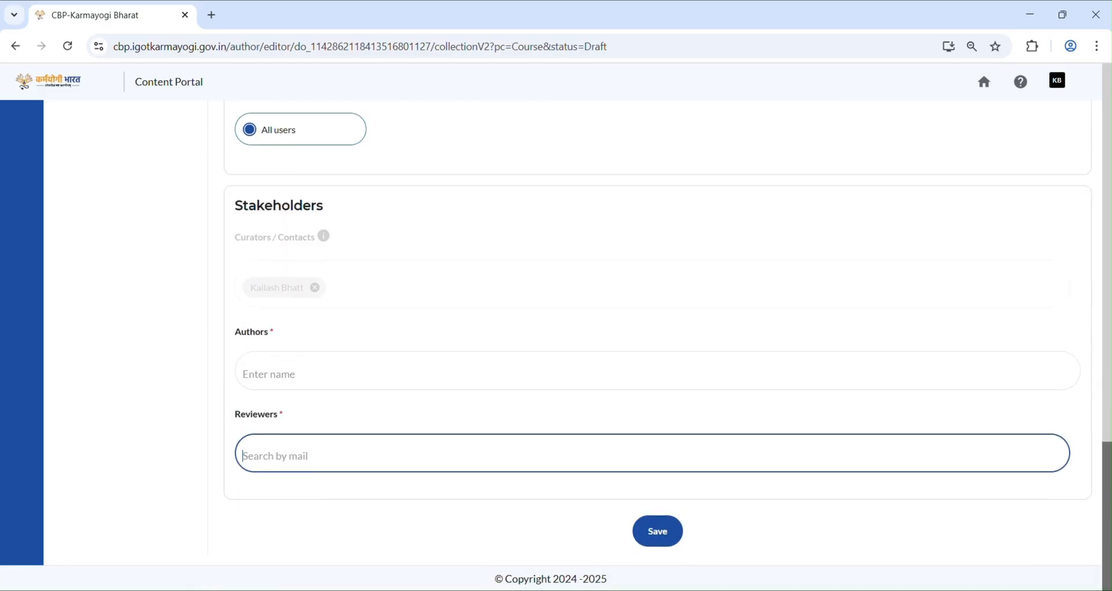
{"action": "left_click", "coordinate": [344, 386]}
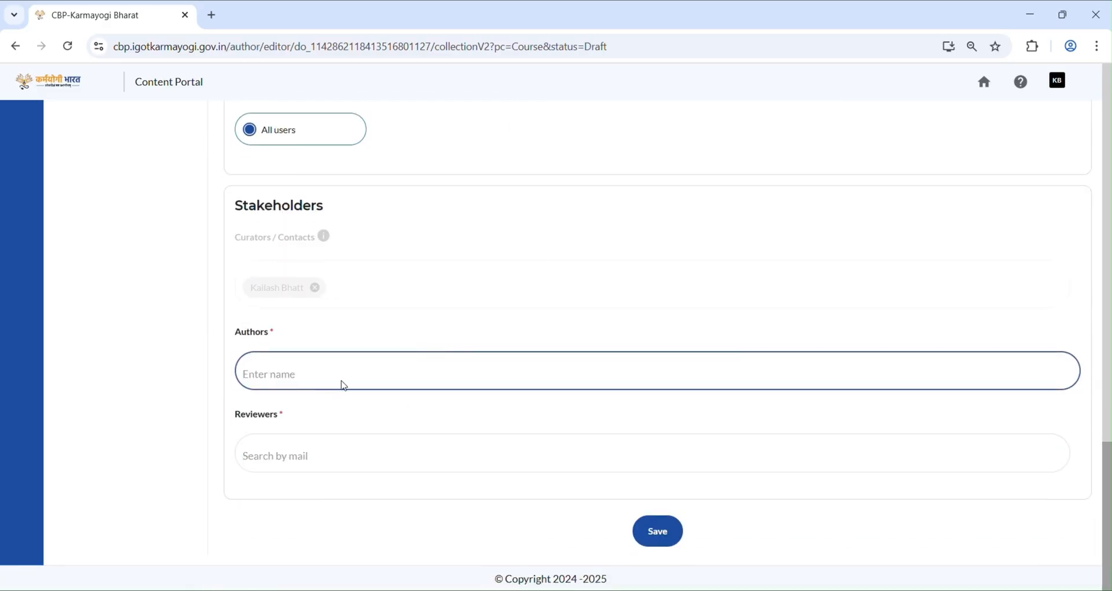
{"action": "type", "text": "ka"}
{"action": "left_click", "coordinate": [279, 408]}
{"action": "left_click", "coordinate": [330, 464]}
{"action": "type", "text": "muddu"}
{"action": "left_click", "coordinate": [278, 499]}
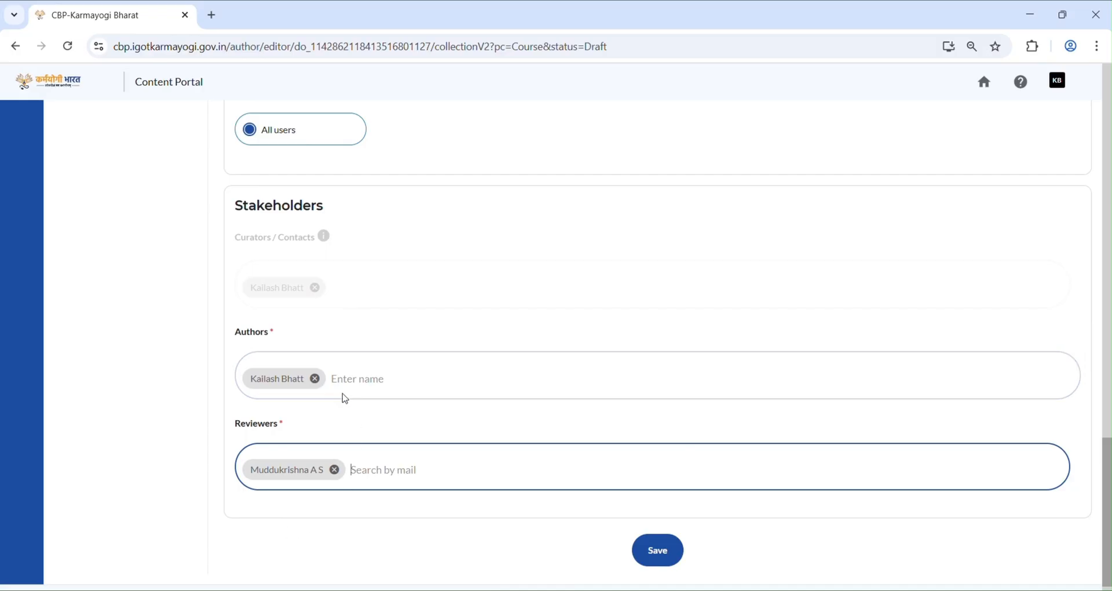
Re-add the author after the missing mandatory field error and save the course details.
{"action": "left_click", "coordinate": [316, 379]}
{"action": "left_click", "coordinate": [658, 550]}
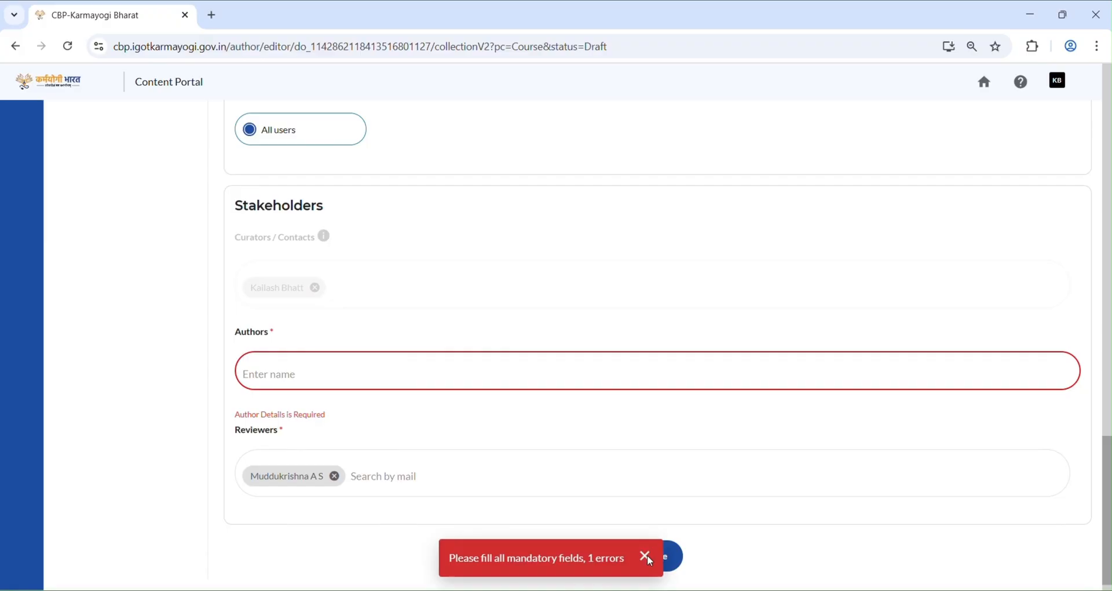
{"action": "left_click", "coordinate": [645, 556]}
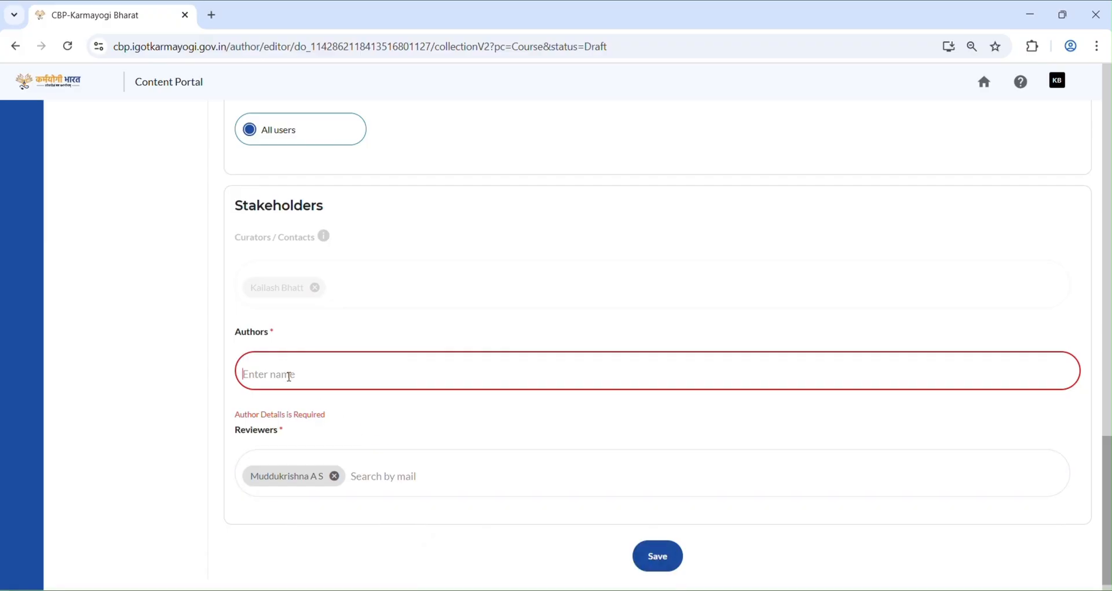
{"action": "type", "text": "Kai"}
{"action": "left_click", "coordinate": [651, 442]}
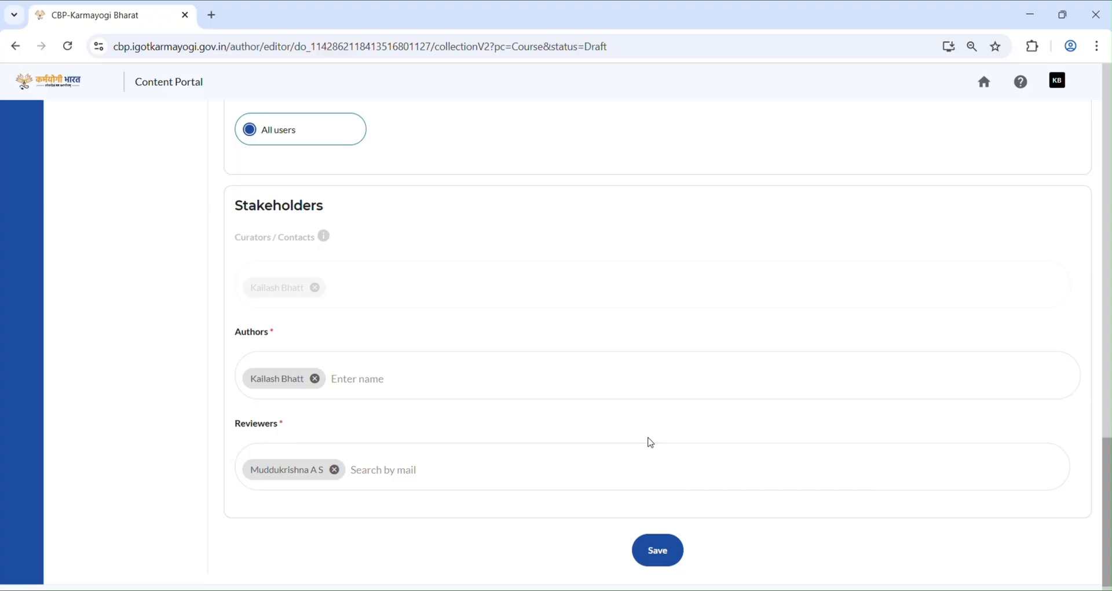
{"action": "left_click", "coordinate": [659, 551]}
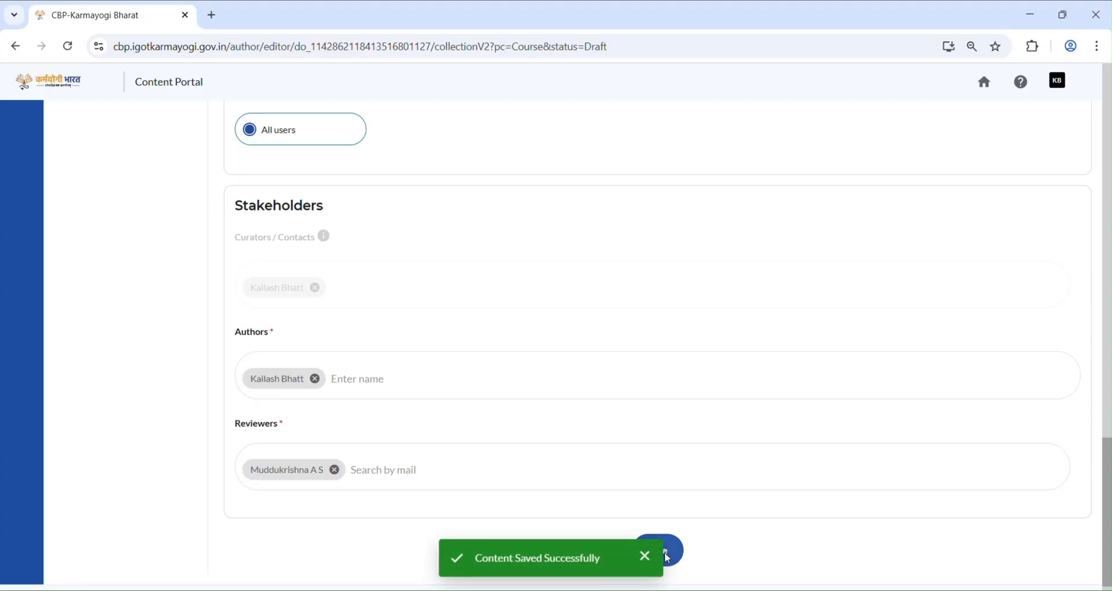
{"action": "key", "text": "ctrl+0"}
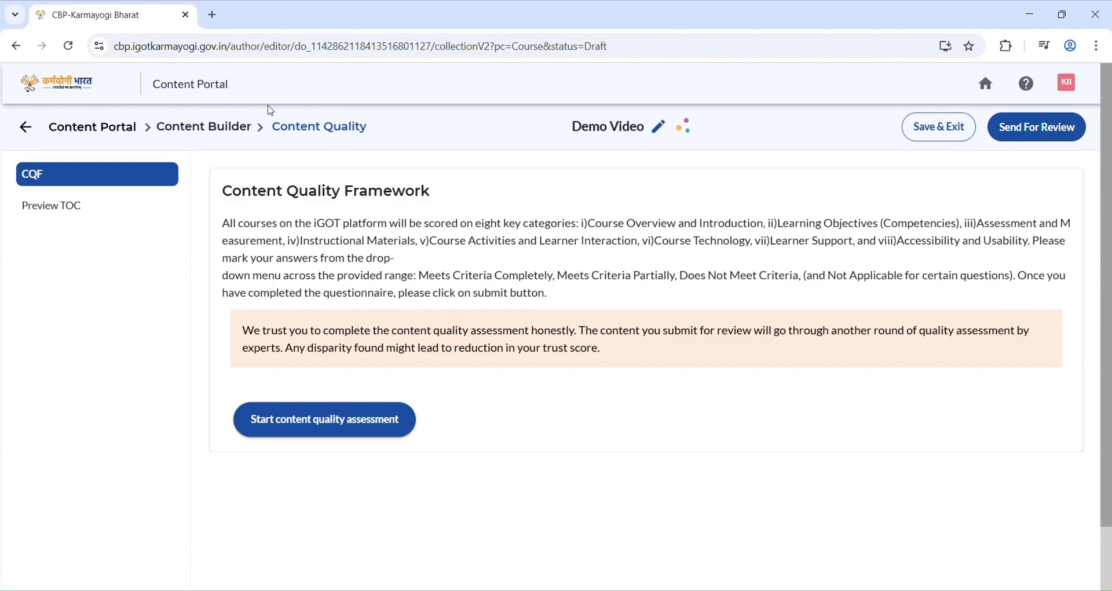
Start the content quality assessment and advance through Learning Objectives and Assessment to Instructional Materials.
{"action": "left_click", "coordinate": [341, 427]}
{"action": "scroll", "coordinate": [550, 319], "scroll_direction": "down", "scroll_amount": 7}
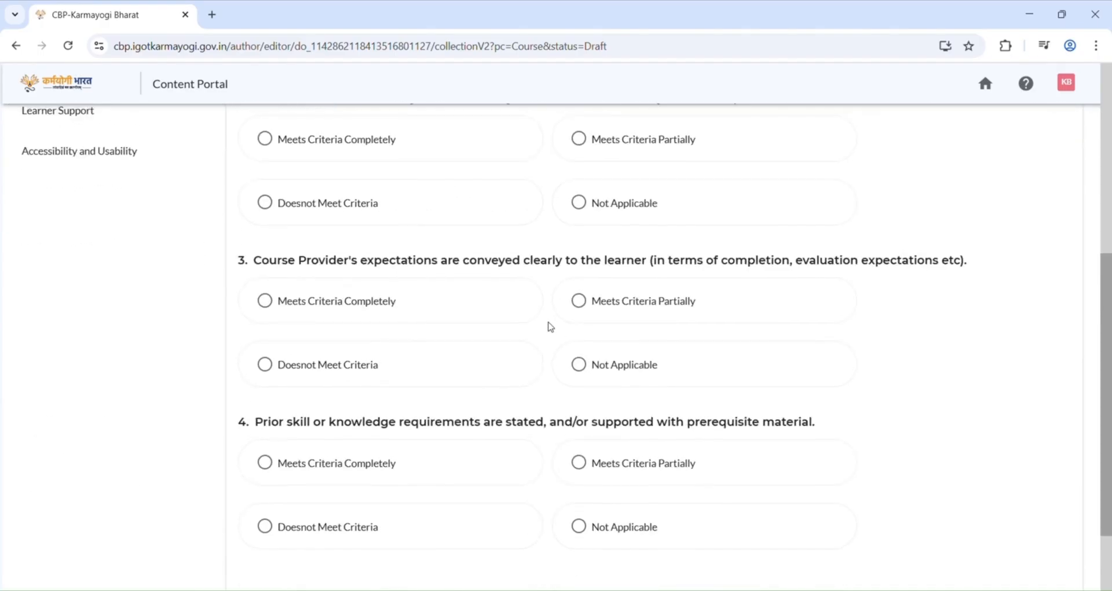
{"action": "scroll", "coordinate": [551, 315], "scroll_direction": "up", "scroll_amount": 7}
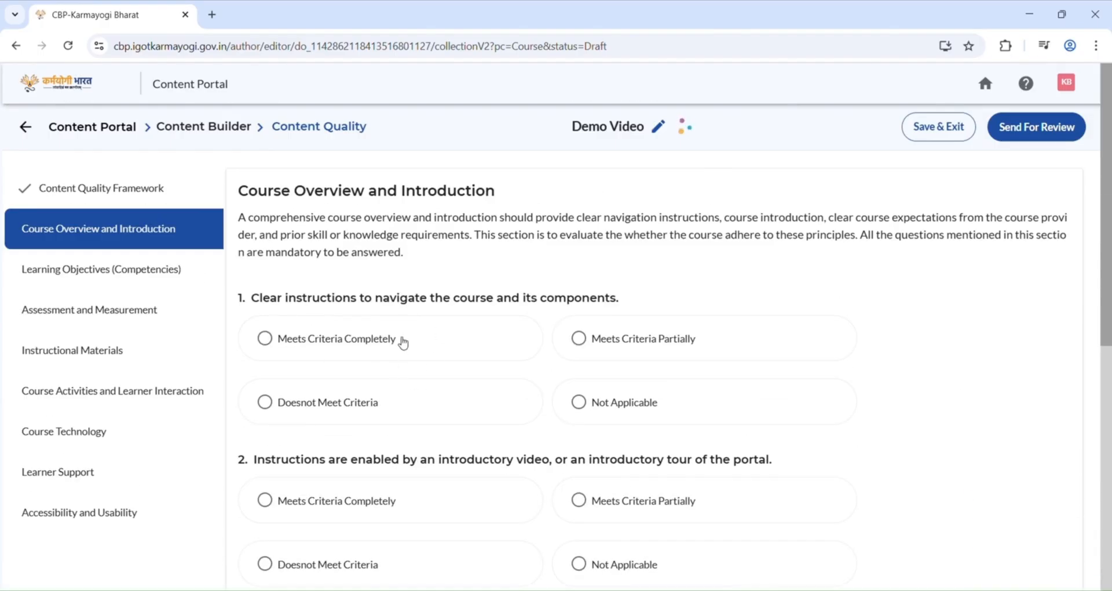
{"action": "scroll", "coordinate": [508, 340], "scroll_direction": "down", "scroll_amount": 10}
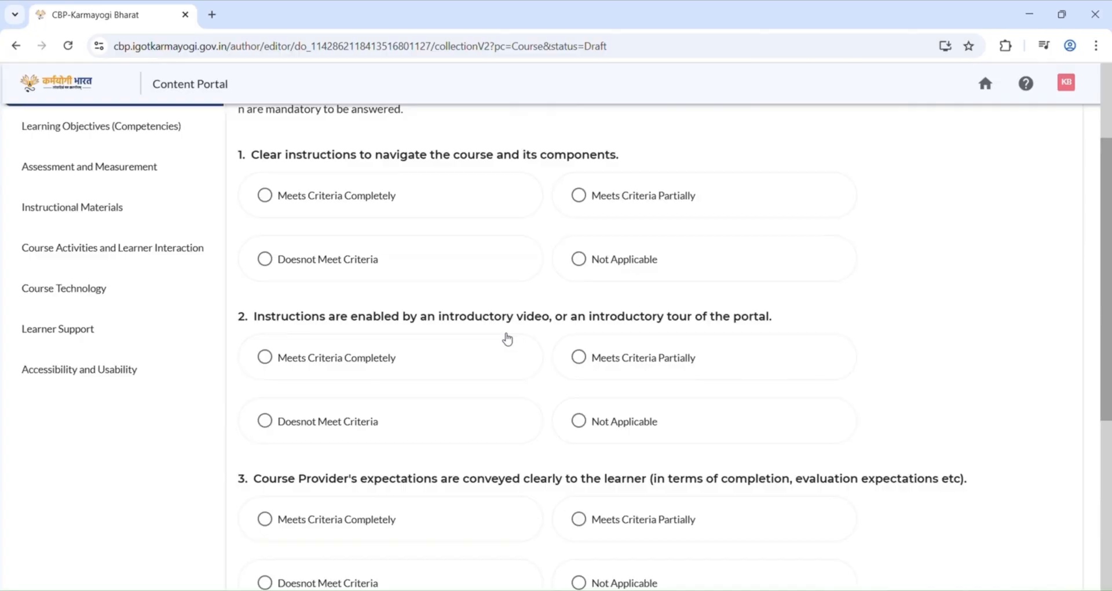
{"action": "left_click", "coordinate": [1013, 516]}
{"action": "scroll", "coordinate": [718, 246], "scroll_direction": "down", "scroll_amount": 10}
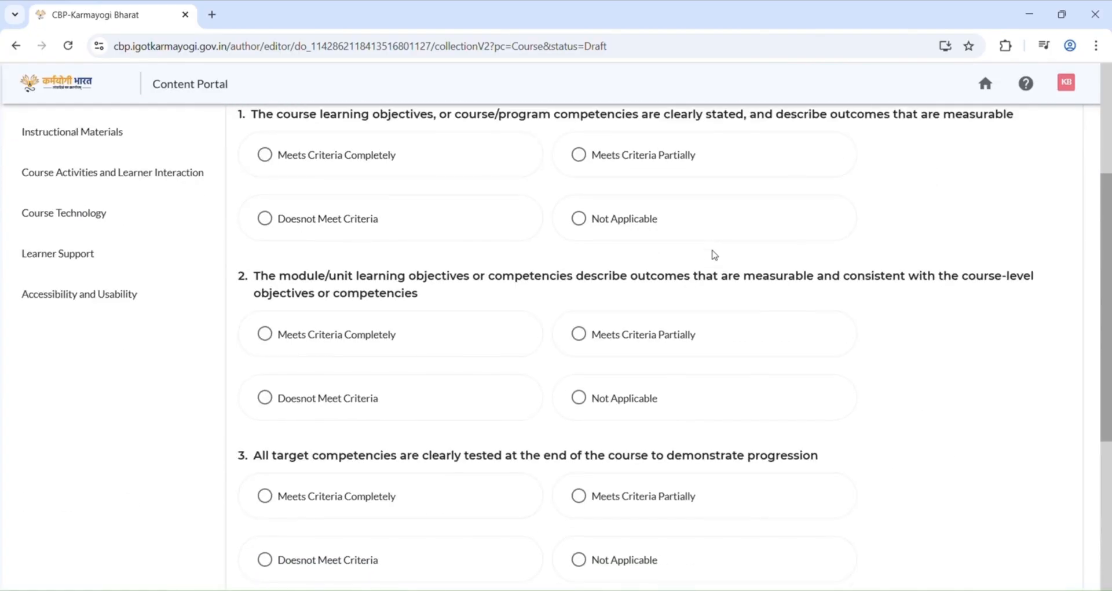
{"action": "left_click", "coordinate": [1015, 510]}
{"action": "scroll", "coordinate": [802, 350], "scroll_direction": "down", "scroll_amount": 2}
{"action": "scroll", "coordinate": [802, 349], "scroll_direction": "down", "scroll_amount": 10}
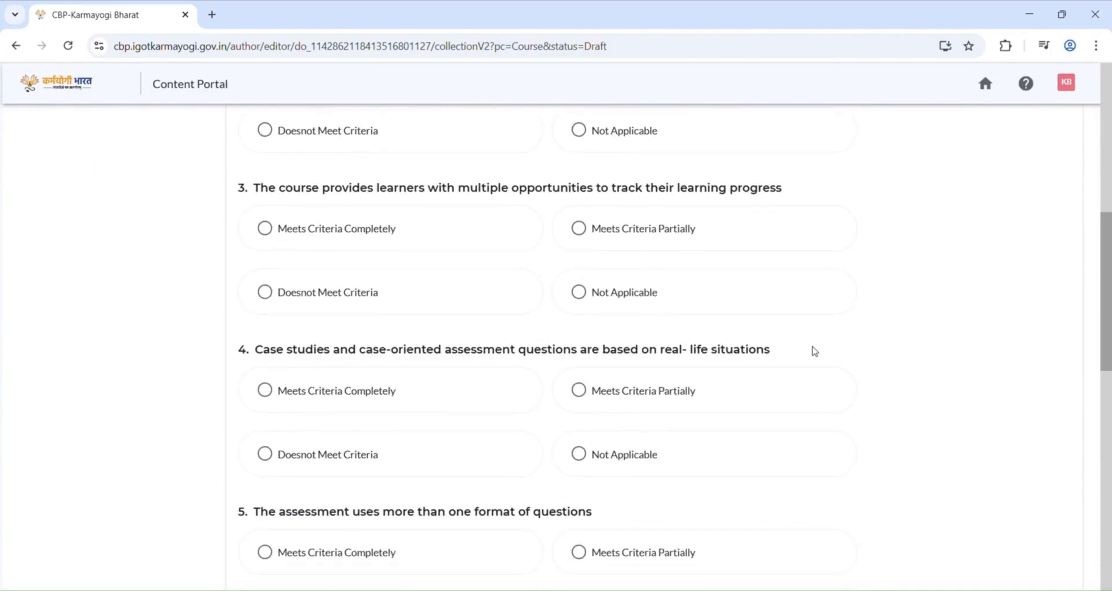
{"action": "left_click", "coordinate": [1041, 515]}
Advance through Course Activities, Learner Support and Accessibility and Usability, then open Preview TOC.
{"action": "scroll", "coordinate": [768, 421], "scroll_direction": "down", "scroll_amount": 10}
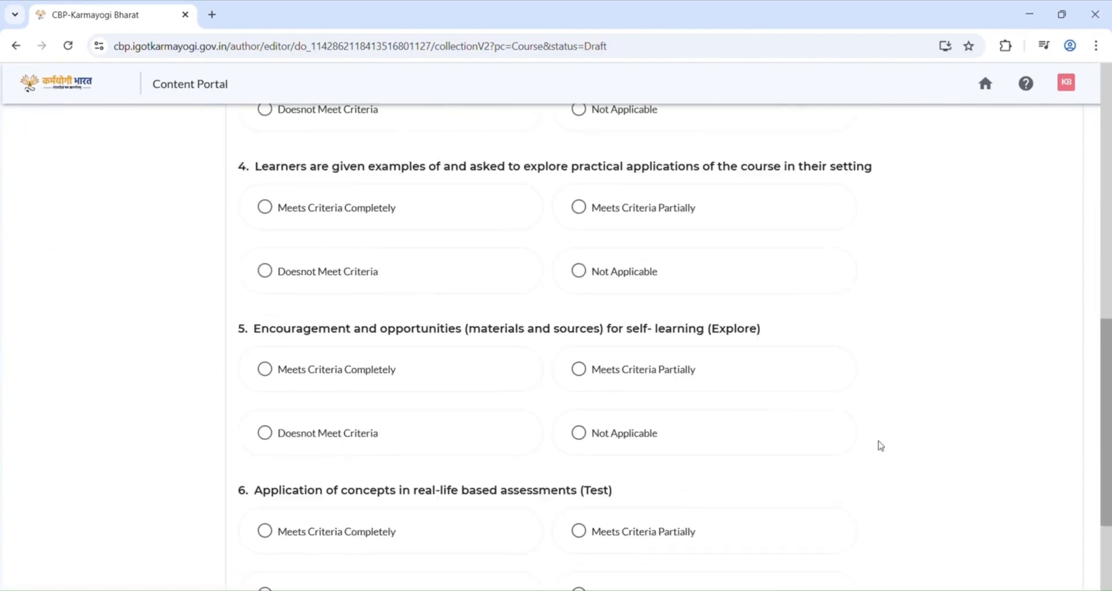
{"action": "left_click", "coordinate": [993, 511]}
{"action": "scroll", "coordinate": [1002, 518], "scroll_direction": "down", "scroll_amount": 5}
{"action": "scroll", "coordinate": [1020, 539], "scroll_direction": "up", "scroll_amount": 1}
{"action": "scroll", "coordinate": [1033, 545], "scroll_direction": "down", "scroll_amount": 10}
{"action": "left_click", "coordinate": [1020, 513]}
{"action": "scroll", "coordinate": [1028, 419], "scroll_direction": "down", "scroll_amount": 10}
{"action": "left_click", "coordinate": [1008, 514]}
{"action": "scroll", "coordinate": [943, 426], "scroll_direction": "down", "scroll_amount": 3}
{"action": "scroll", "coordinate": [943, 427], "scroll_direction": "down", "scroll_amount": 10}
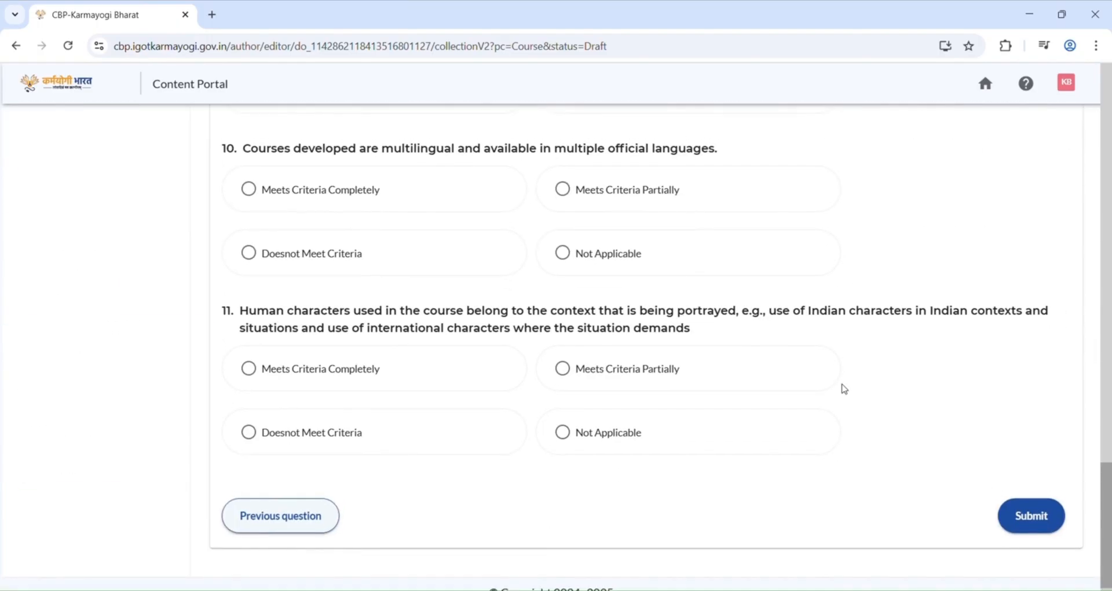
{"action": "scroll", "coordinate": [844, 388], "scroll_direction": "up", "scroll_amount": 13}
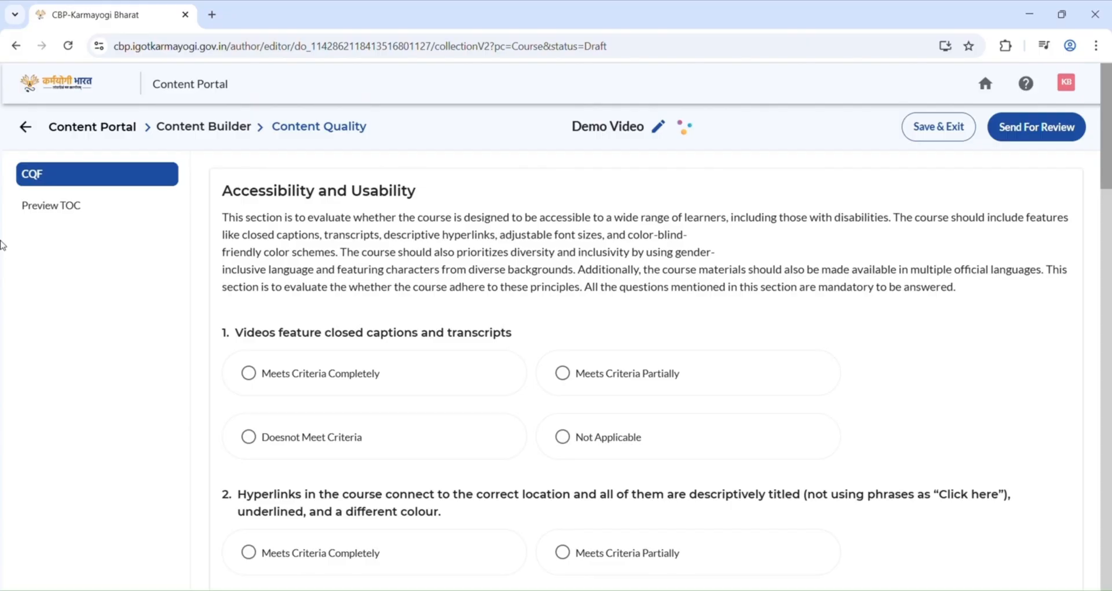
{"action": "left_click", "coordinate": [26, 214]}
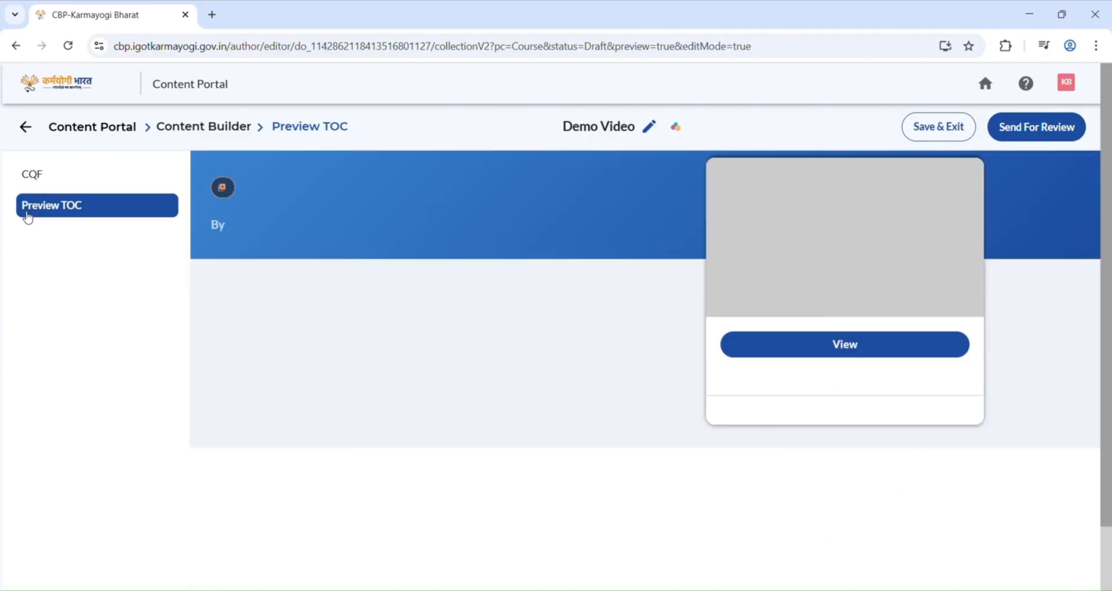
Expand the Demo Video course summary and show its module list.
{"action": "scroll", "coordinate": [581, 286], "scroll_direction": "down", "scroll_amount": 1}
{"action": "scroll", "coordinate": [582, 286], "scroll_direction": "down", "scroll_amount": 1}
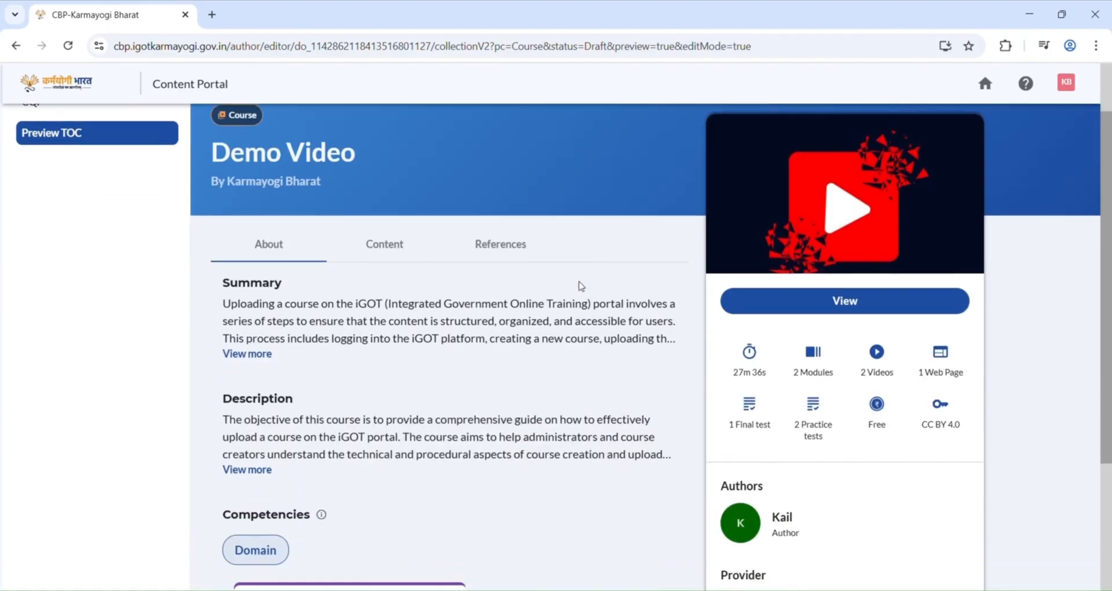
{"action": "left_click", "coordinate": [245, 354]}
{"action": "scroll", "coordinate": [516, 353], "scroll_direction": "down", "scroll_amount": 1}
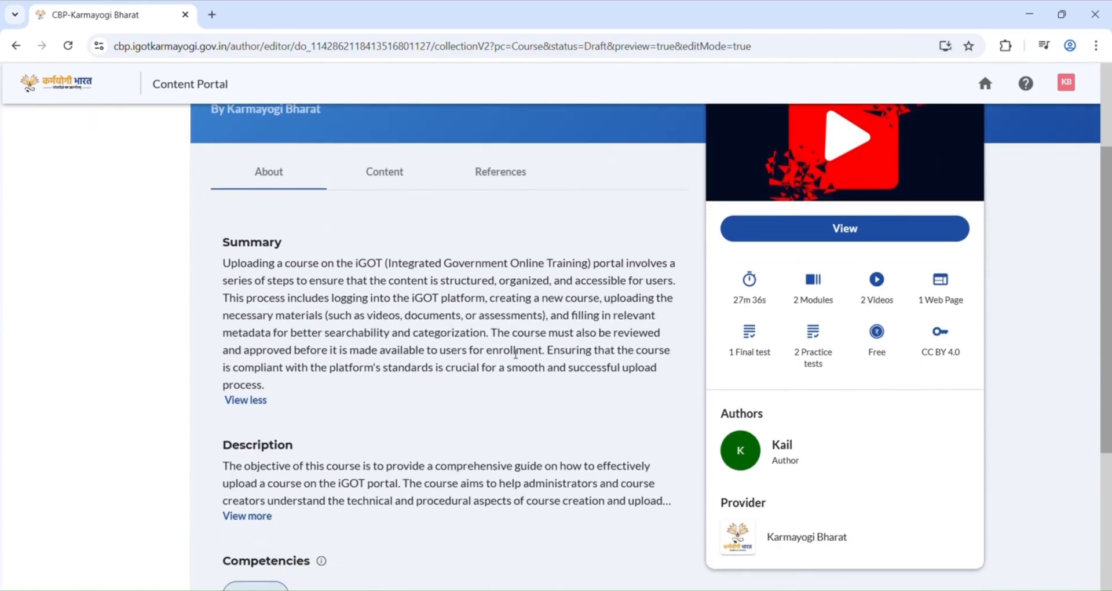
{"action": "scroll", "coordinate": [516, 353], "scroll_direction": "down", "scroll_amount": 1}
{"action": "scroll", "coordinate": [38, 300], "scroll_direction": "up", "scroll_amount": 3}
{"action": "left_click", "coordinate": [382, 327]}
{"action": "scroll", "coordinate": [527, 322], "scroll_direction": "down", "scroll_amount": 3}
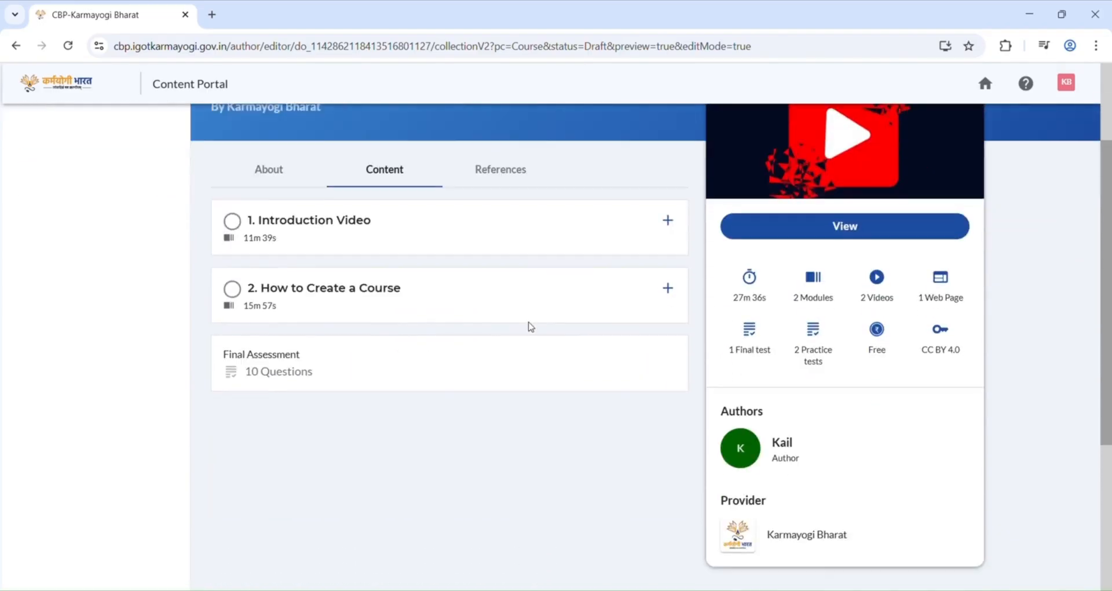
{"action": "scroll", "coordinate": [531, 326], "scroll_direction": "up", "scroll_amount": 1}
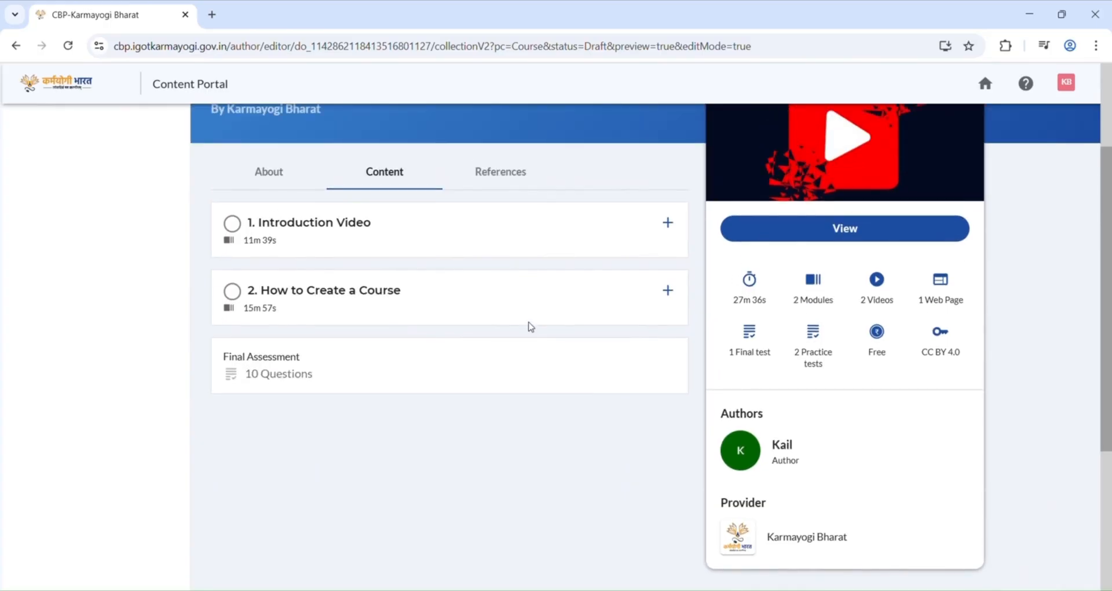
{"action": "scroll", "coordinate": [531, 326], "scroll_direction": "down", "scroll_amount": 1}
{"action": "scroll", "coordinate": [531, 326], "scroll_direction": "down", "scroll_amount": 1}
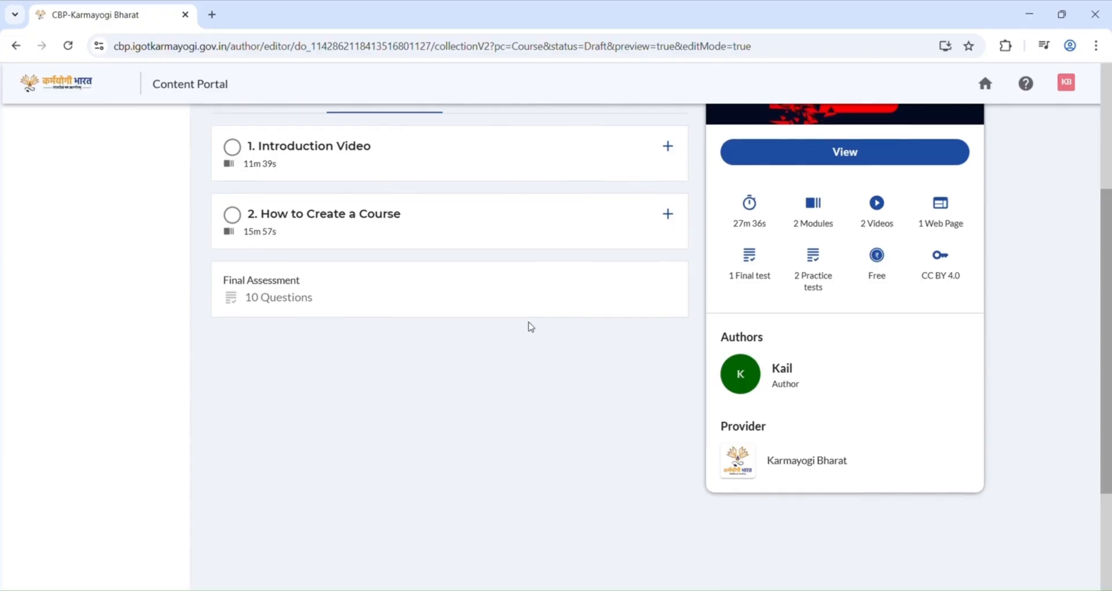
{"action": "scroll", "coordinate": [530, 326], "scroll_direction": "up", "scroll_amount": 3}
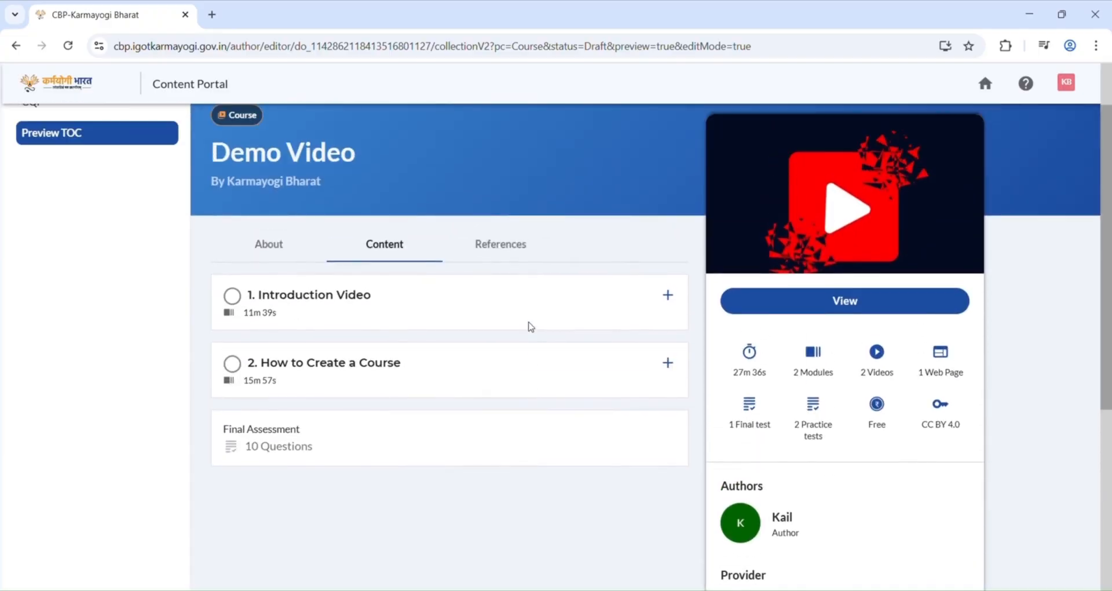
Expand the Introduction Video and How to Create a Course modules, check References, and zoom out.
{"action": "left_click", "coordinate": [667, 296]}
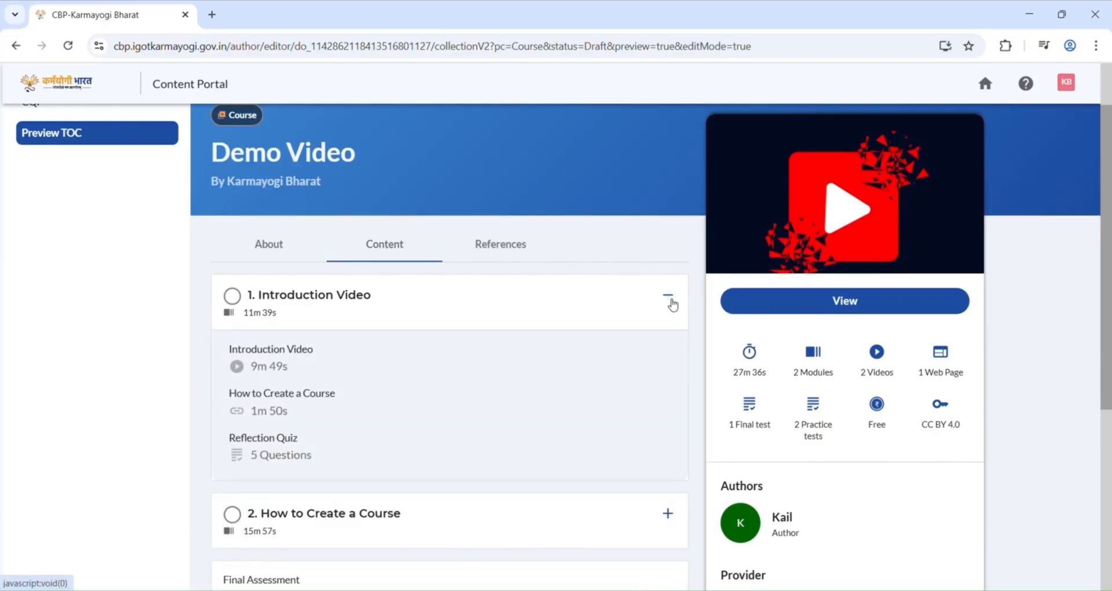
{"action": "scroll", "coordinate": [672, 302], "scroll_direction": "down", "scroll_amount": 1}
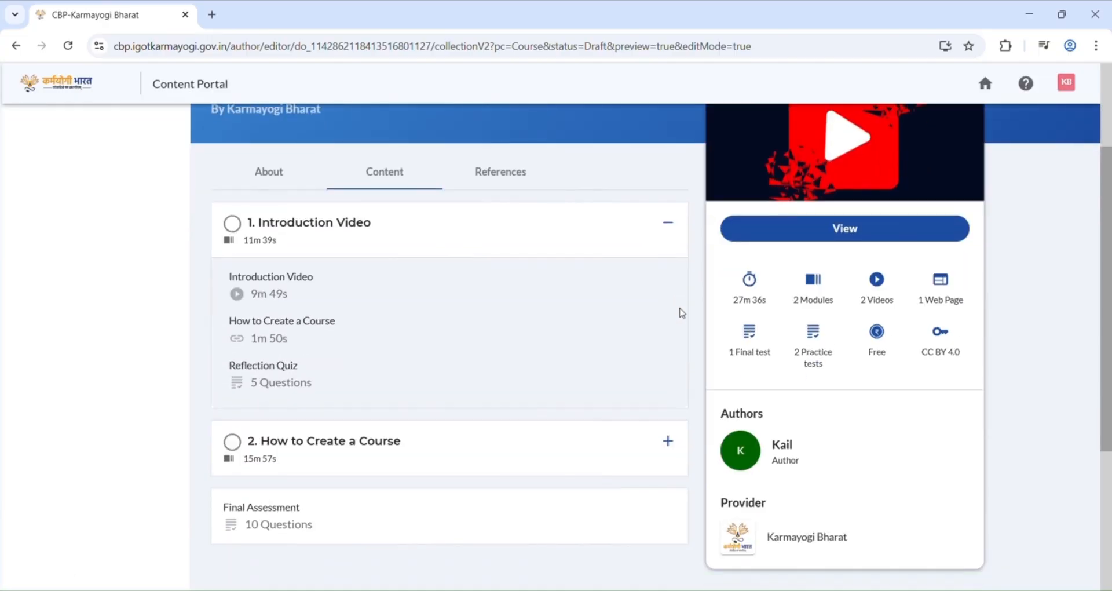
{"action": "left_click", "coordinate": [668, 441]}
{"action": "scroll", "coordinate": [685, 434], "scroll_direction": "down", "scroll_amount": 1}
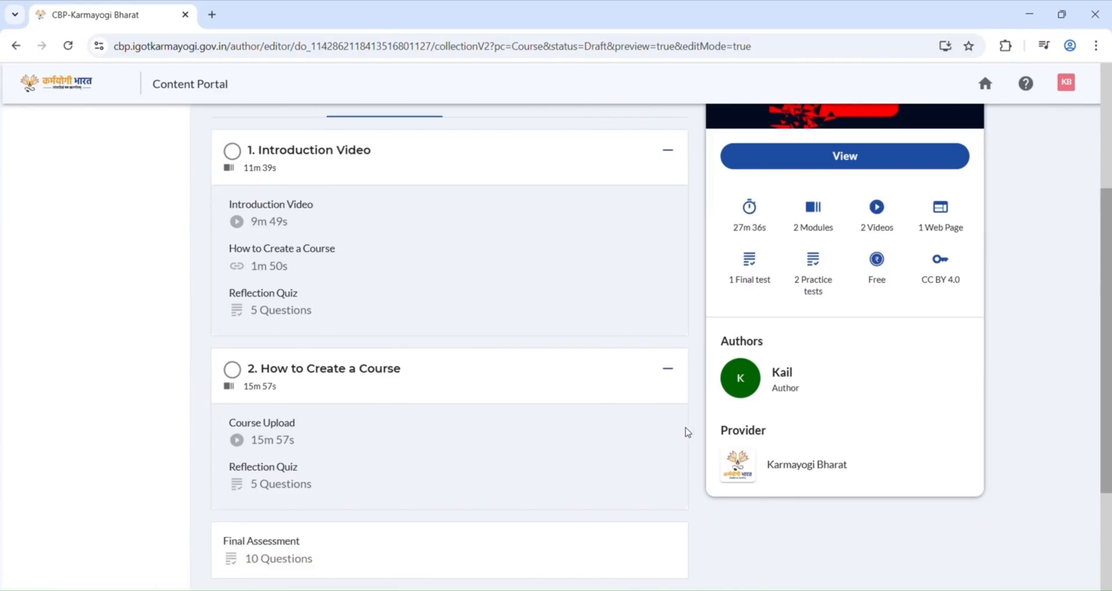
{"action": "scroll", "coordinate": [688, 432], "scroll_direction": "down", "scroll_amount": 1}
{"action": "scroll", "coordinate": [688, 432], "scroll_direction": "up", "scroll_amount": 3}
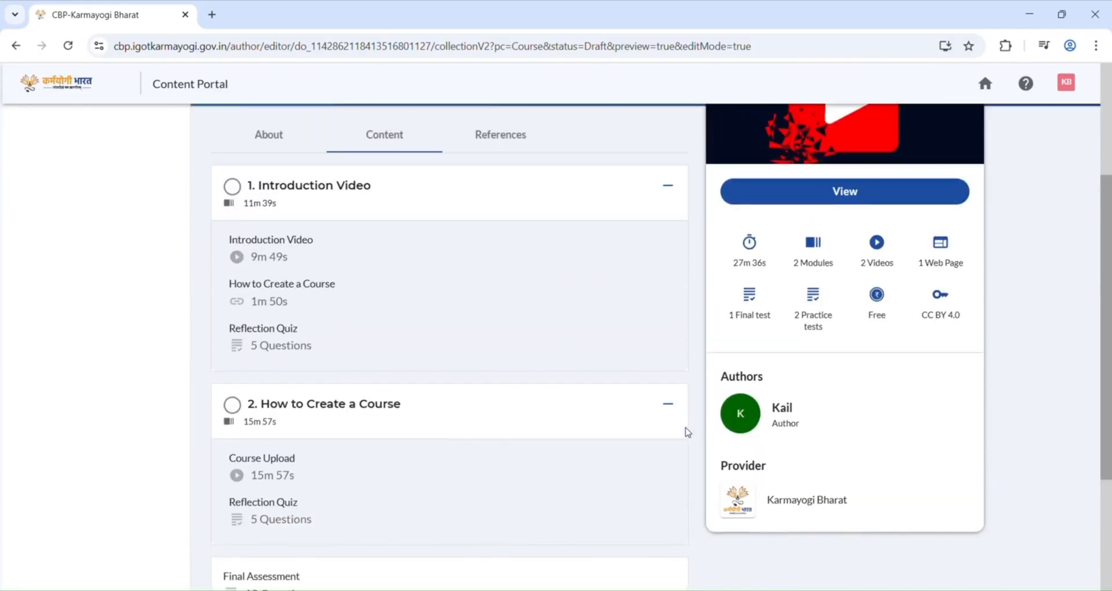
{"action": "left_click", "coordinate": [497, 250]}
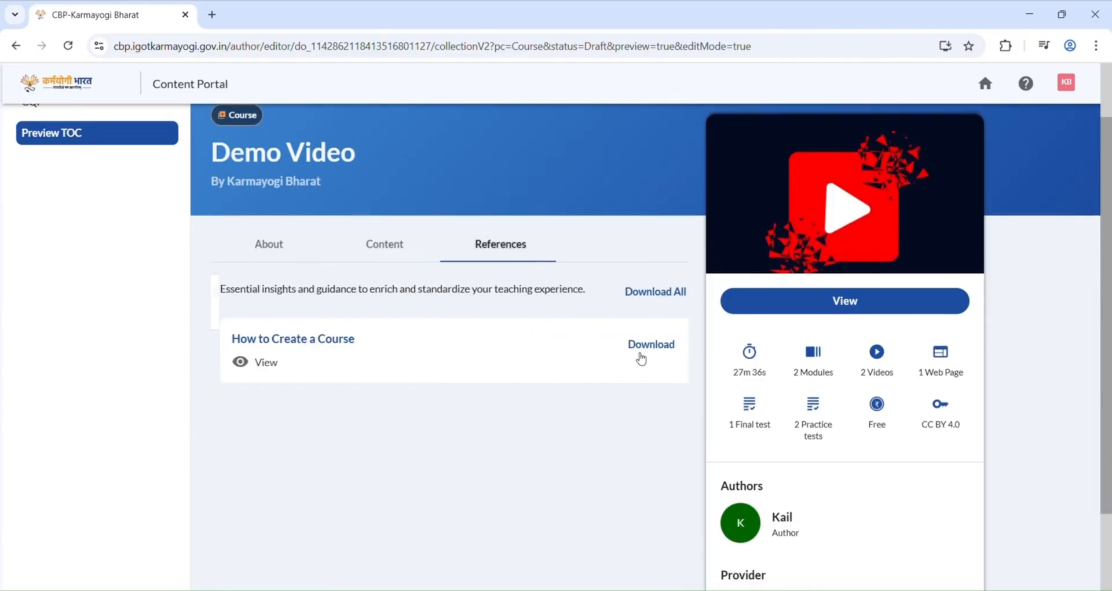
{"action": "scroll", "coordinate": [643, 359], "scroll_direction": "down", "scroll_amount": 2}
{"action": "left_click", "coordinate": [234, 259]}
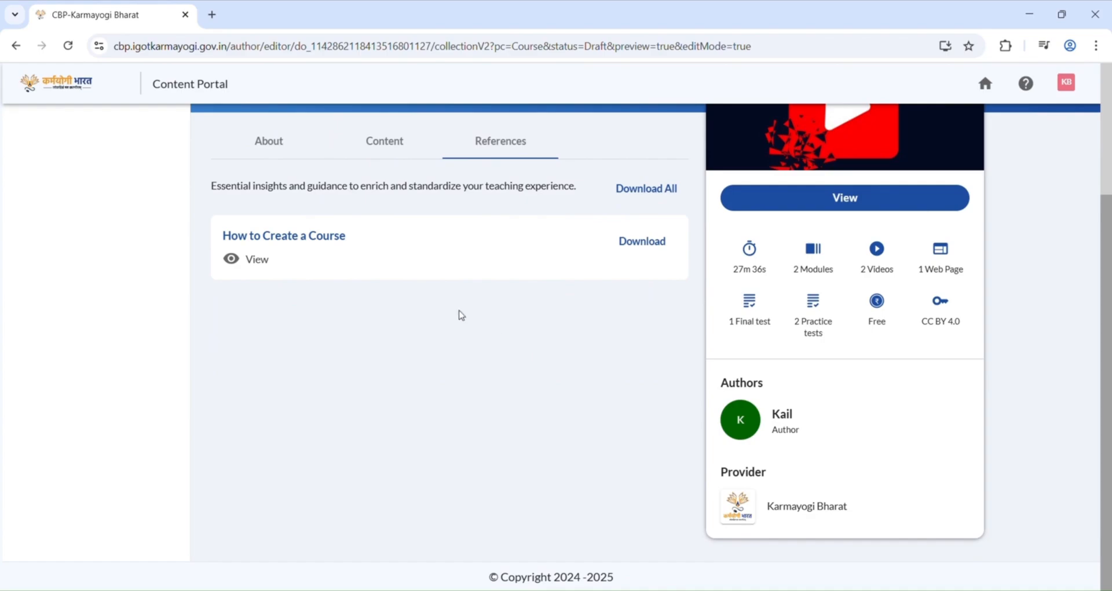
{"action": "key", "text": "ctrl+minus"}
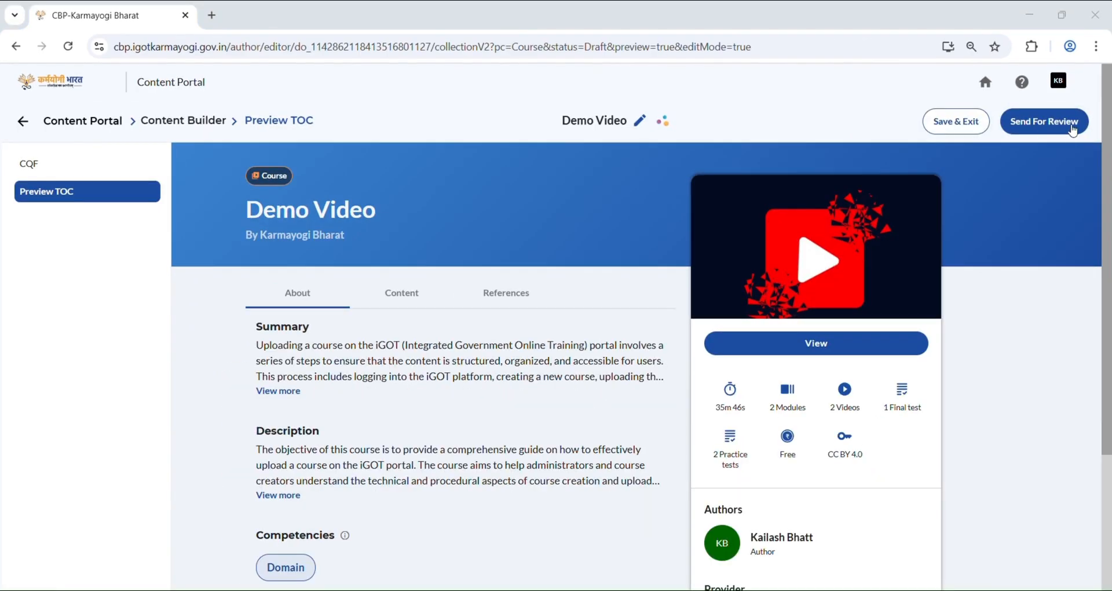
Save and exit, reopen the Demo Video draft, and send it for review.
{"action": "left_click", "coordinate": [950, 130]}
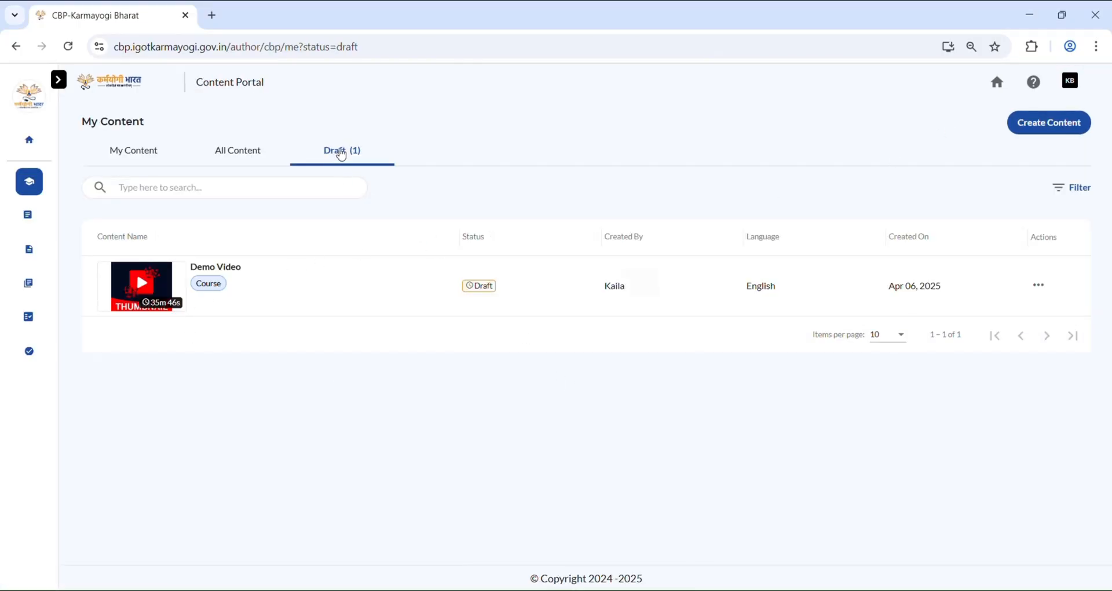
{"action": "left_click", "coordinate": [266, 313]}
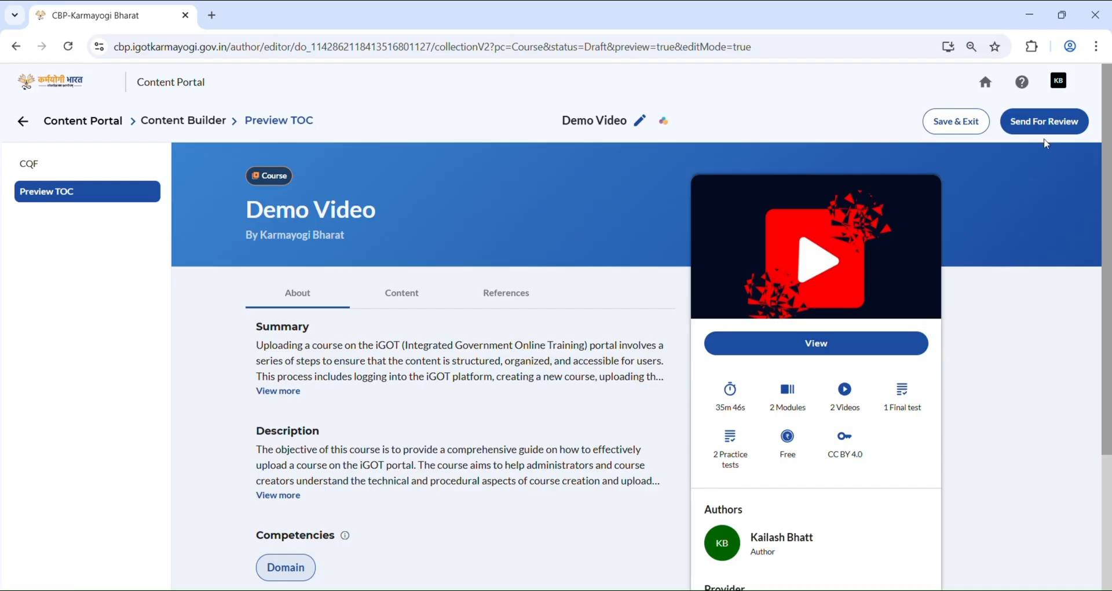
{"action": "left_click", "coordinate": [1035, 127]}
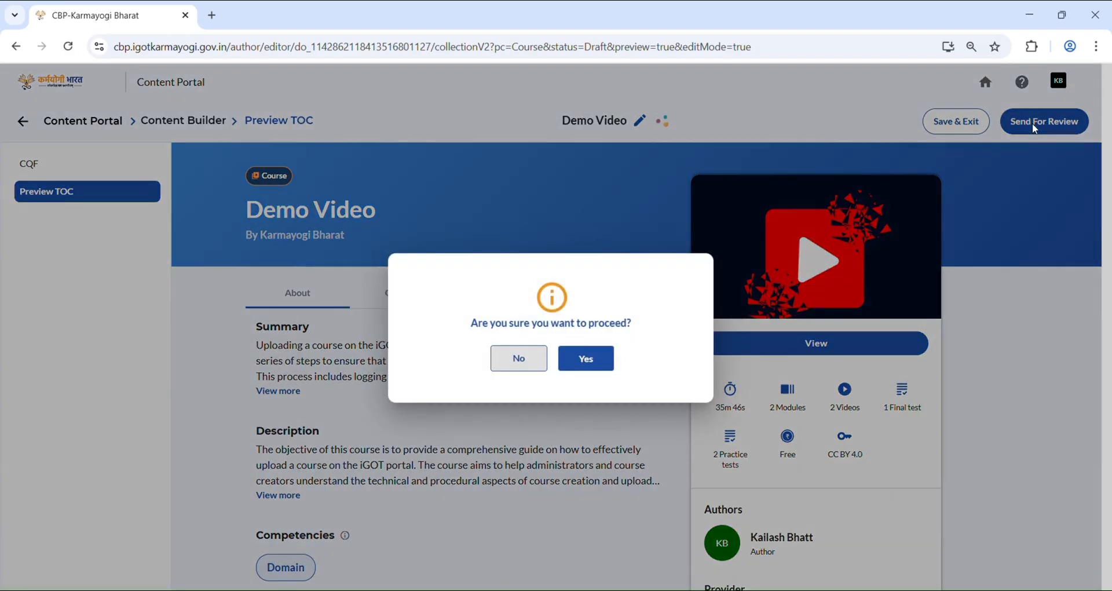
{"action": "left_click", "coordinate": [586, 357]}
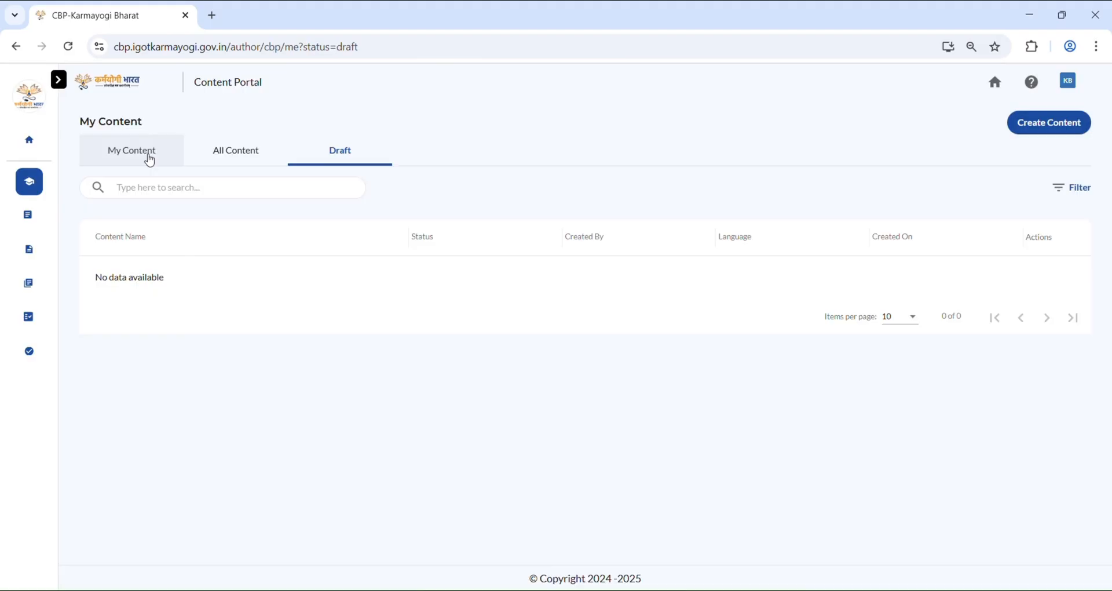
Check Demo Video in My Content, closing its actions without recalling it.
{"action": "left_click", "coordinate": [149, 156]}
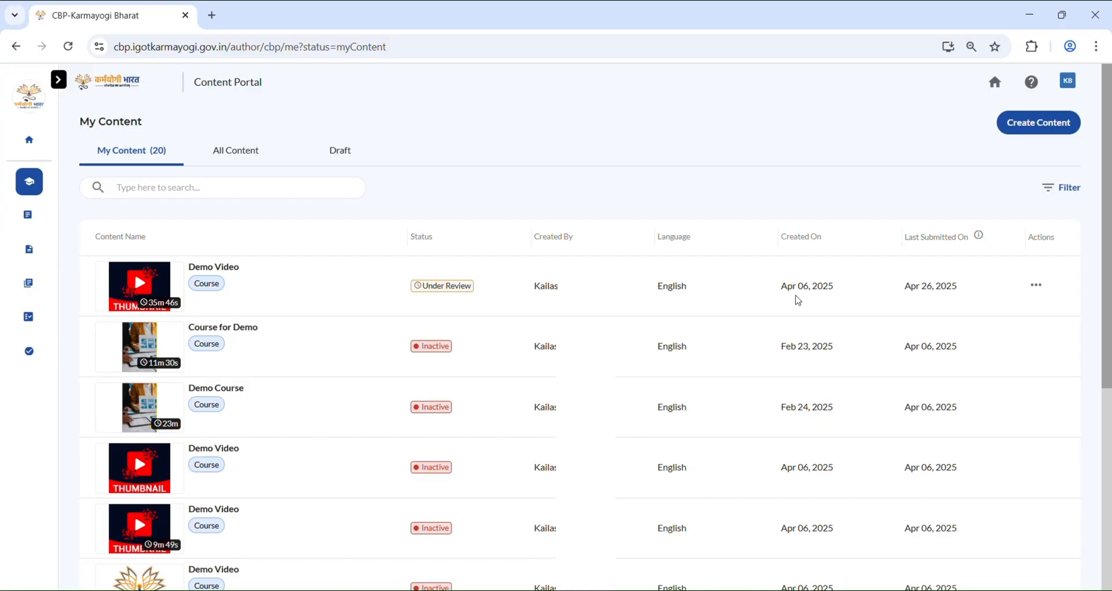
{"action": "left_click", "coordinate": [1037, 292]}
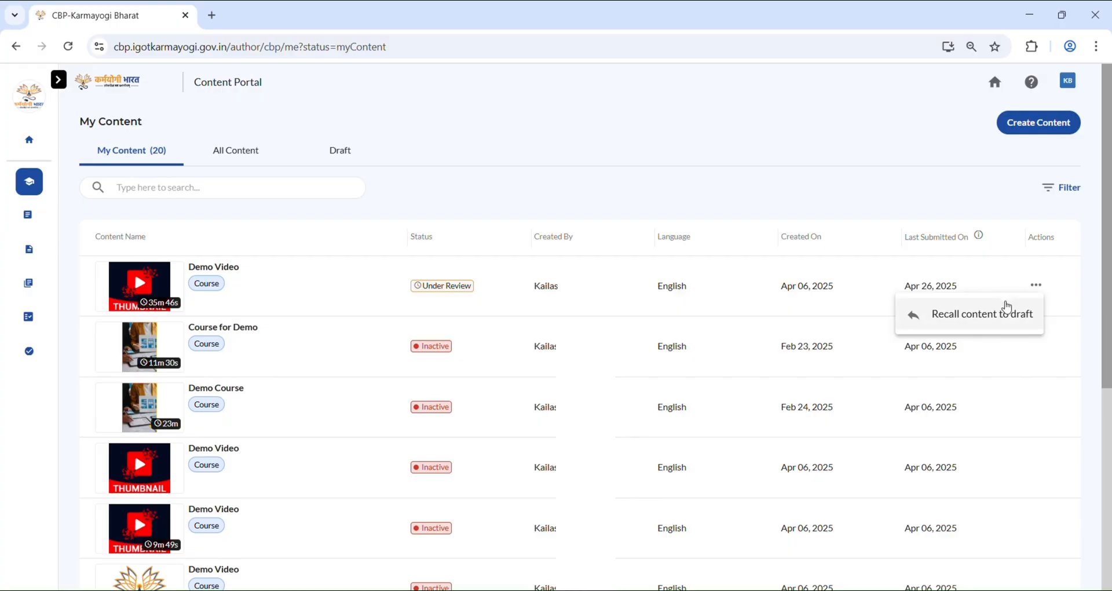
{"action": "left_click", "coordinate": [891, 192]}
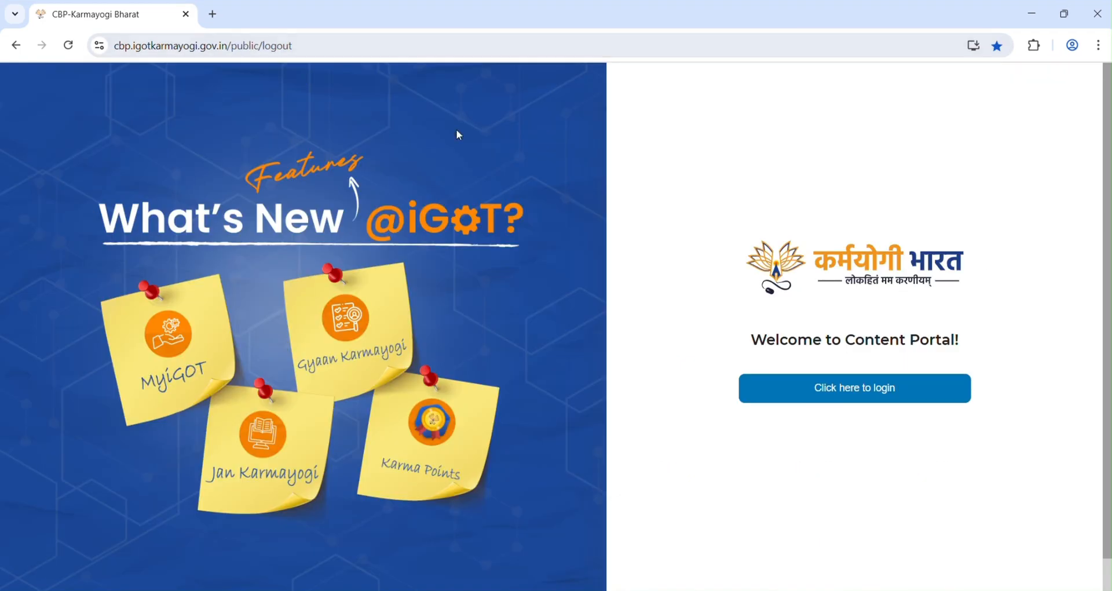
As reviewer, reject Demo Video with the reason 'The vidioe is not playing properly. Please check'.
{"action": "left_click", "coordinate": [876, 392]}
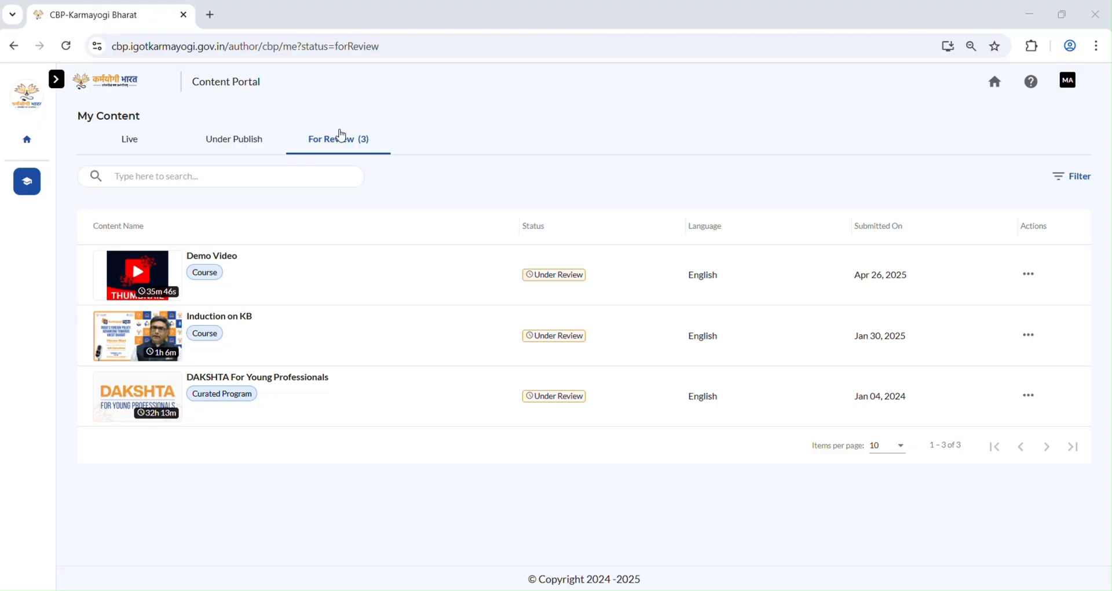
{"action": "left_click", "coordinate": [139, 272]}
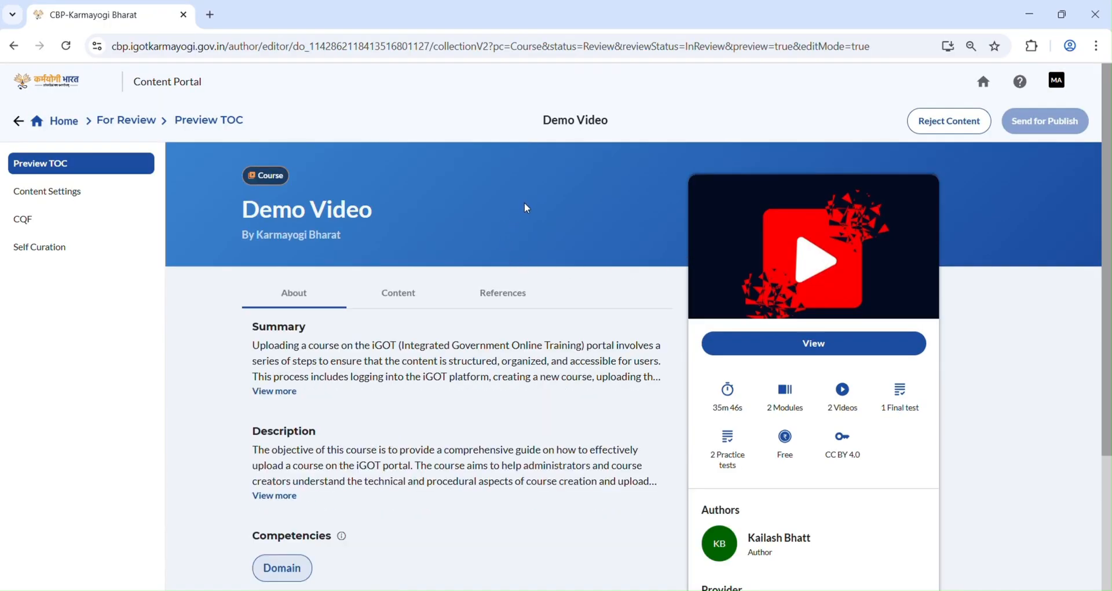
{"action": "left_click", "coordinate": [274, 391]}
{"action": "left_click", "coordinate": [503, 292]}
{"action": "left_click", "coordinate": [34, 219]}
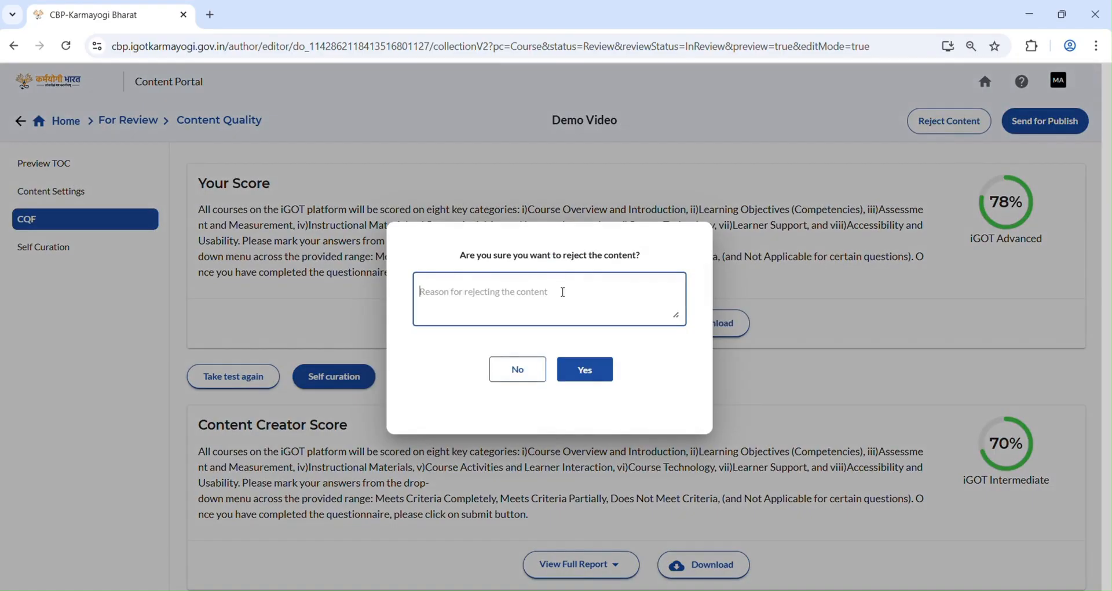
{"action": "type", "text": "The vidioe"}
{"action": "type", "text": " is not playing properly. Please check"}
{"action": "left_click", "coordinate": [586, 375]}
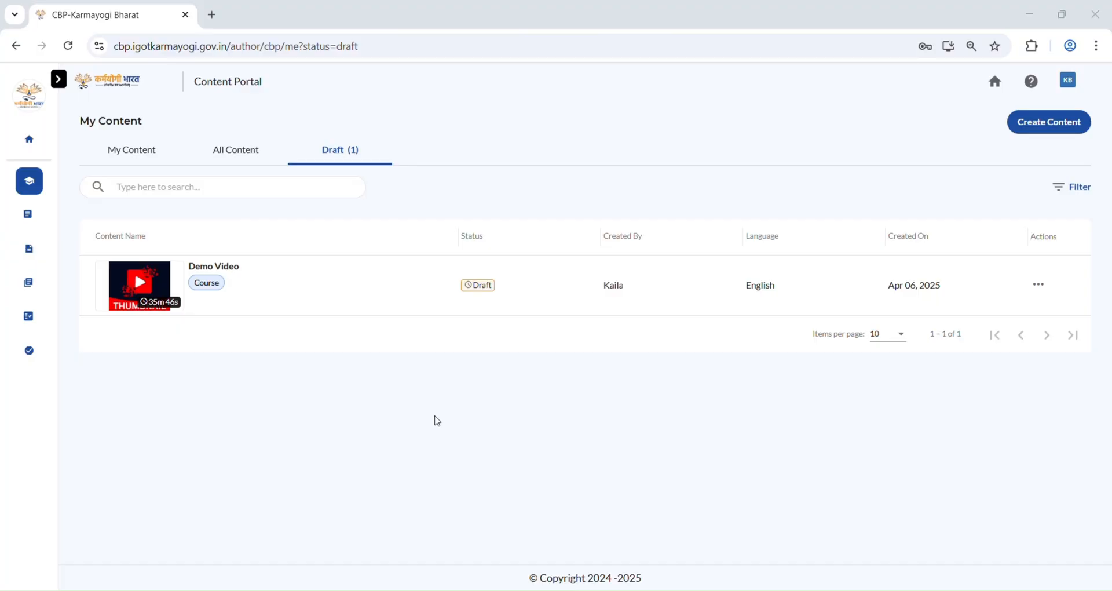
Open the returned Demo Video draft and read the reviewer's rejection comment.
{"action": "left_click", "coordinate": [155, 287]}
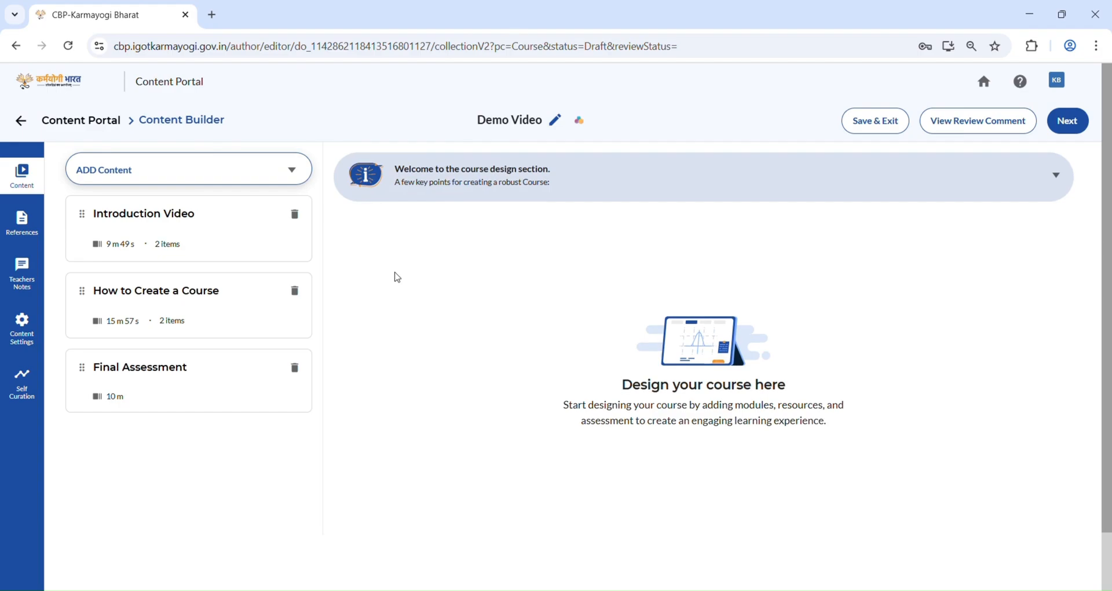
{"action": "left_click", "coordinate": [976, 124]}
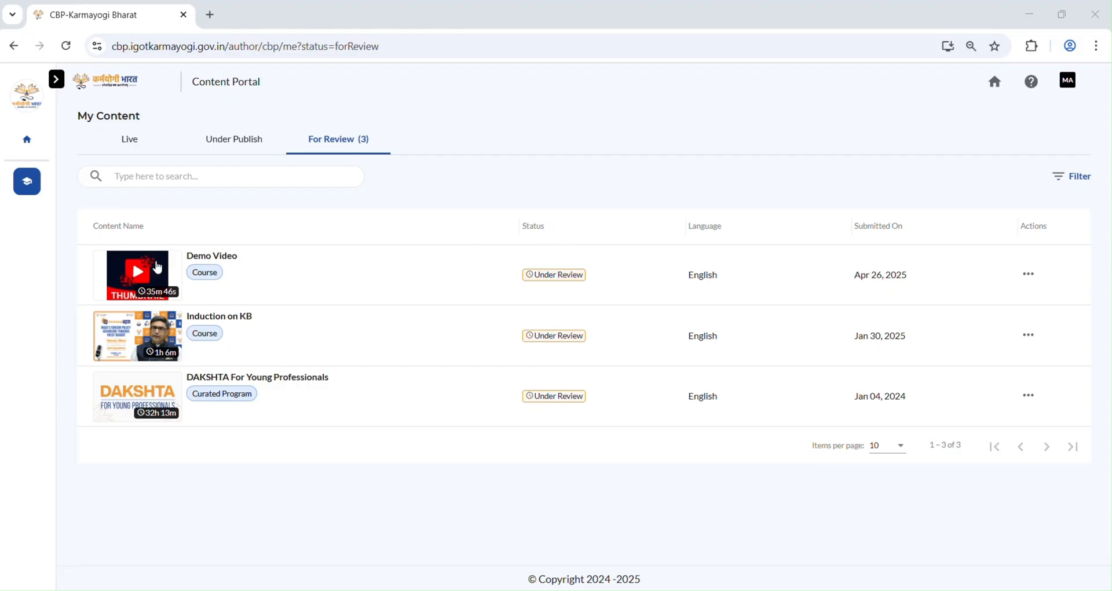
{"action": "left_click", "coordinate": [155, 268]}
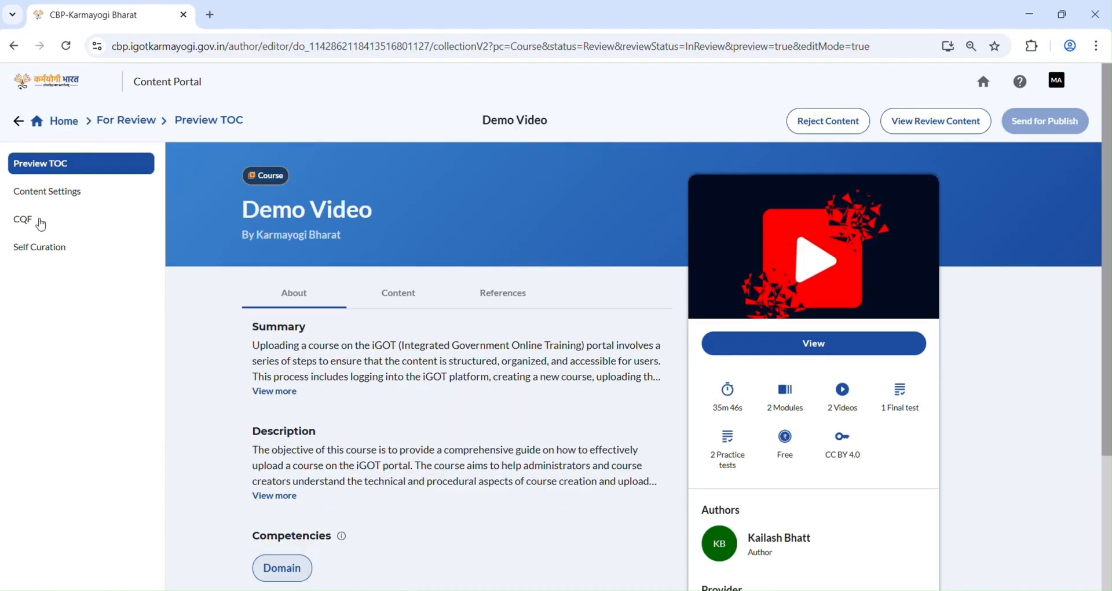
Start the quality assessment, rating two questions partially met and two not applicable.
{"action": "left_click", "coordinate": [41, 197]}
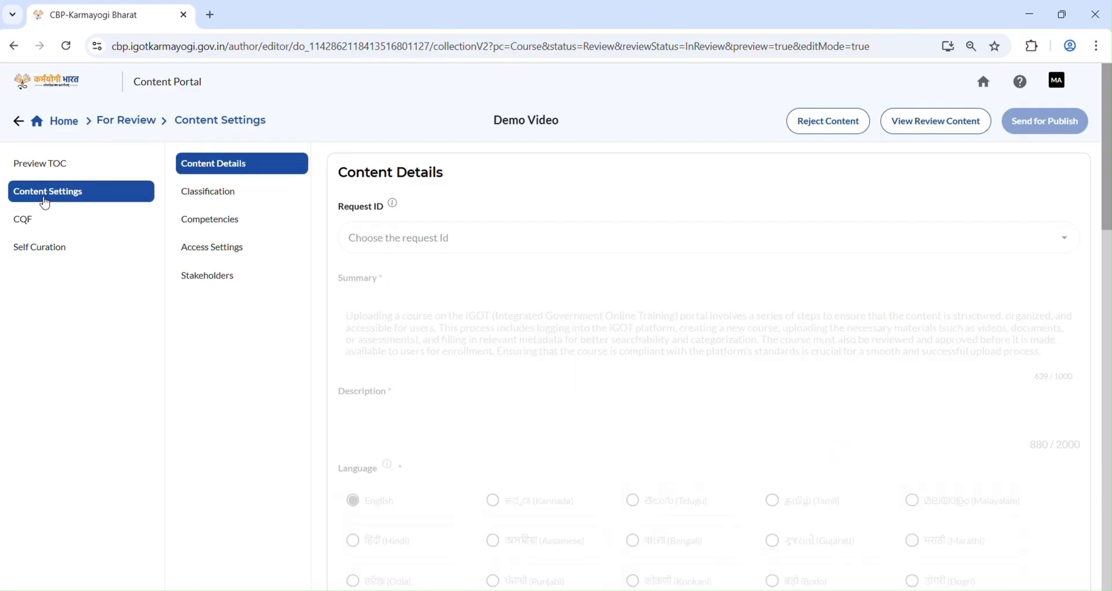
{"action": "left_click", "coordinate": [30, 225]}
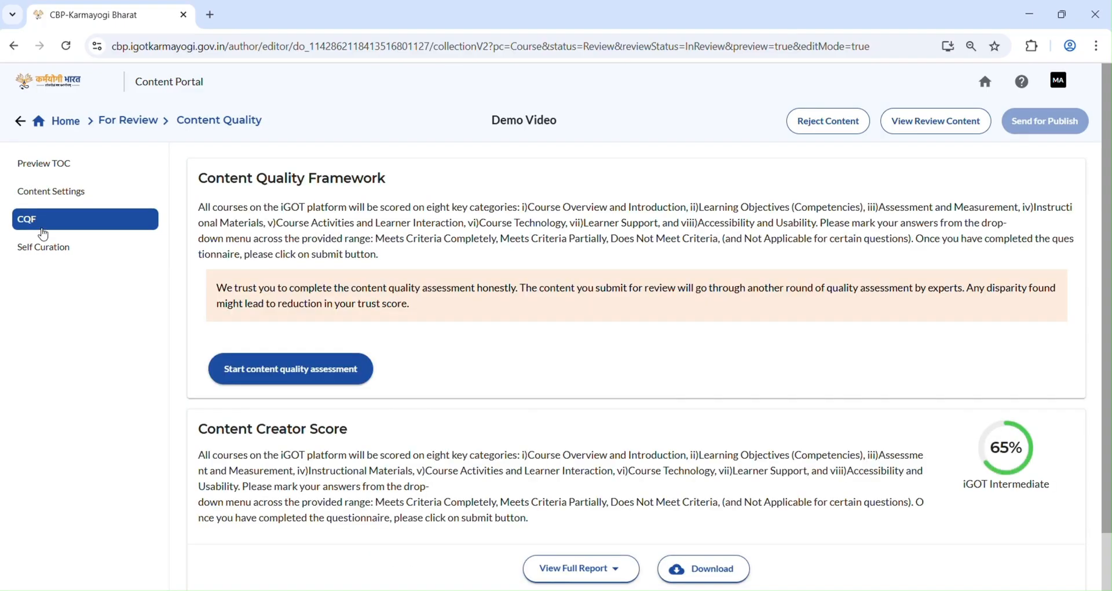
{"action": "left_click", "coordinate": [317, 369]}
{"action": "left_click", "coordinate": [451, 297]}
{"action": "left_click", "coordinate": [433, 487]}
{"action": "scroll", "coordinate": [483, 457], "scroll_direction": "down", "scroll_amount": 2}
{"action": "scroll", "coordinate": [483, 457], "scroll_direction": "down", "scroll_amount": 4}
{"action": "left_click", "coordinate": [758, 318]}
{"action": "left_click", "coordinate": [750, 507]}
{"action": "scroll", "coordinate": [852, 511], "scroll_direction": "down", "scroll_amount": 3}
{"action": "left_click", "coordinate": [1024, 530]}
Rate all four Learning Objectives questions as partially met and finish the assessment.
{"action": "left_click", "coordinate": [458, 326]}
{"action": "left_click", "coordinate": [458, 532]}
{"action": "scroll", "coordinate": [463, 510], "scroll_direction": "down", "scroll_amount": 4}
{"action": "left_click", "coordinate": [496, 506]}
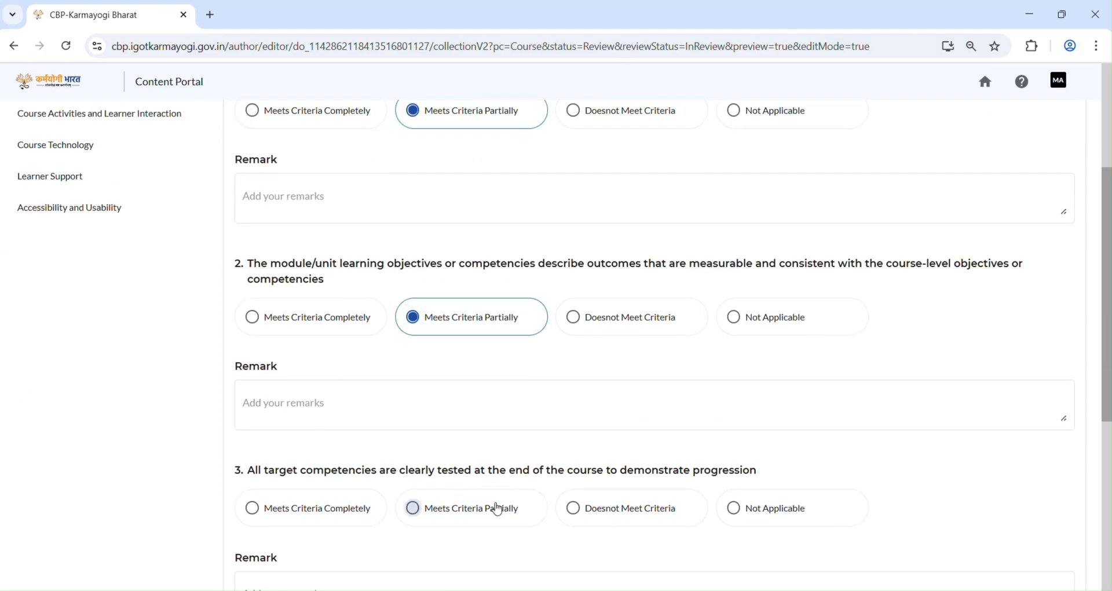
{"action": "scroll", "coordinate": [496, 505], "scroll_direction": "down", "scroll_amount": 4}
{"action": "left_click", "coordinate": [440, 478]}
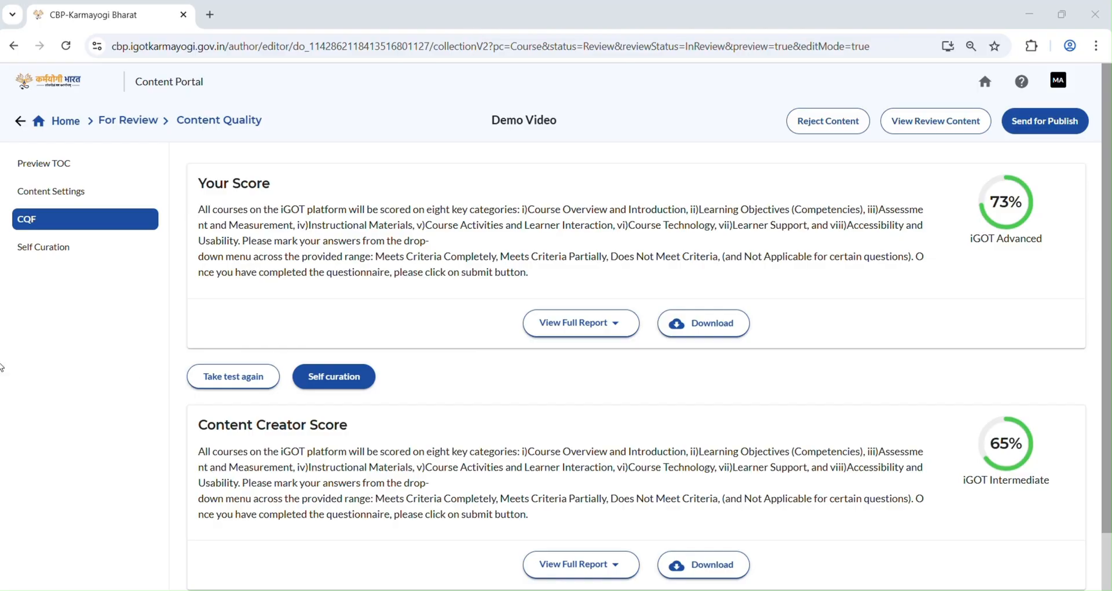
Send Demo Video for publish and view it in the Under Publish list.
{"action": "left_click", "coordinate": [1059, 124]}
{"action": "left_click", "coordinate": [602, 344]}
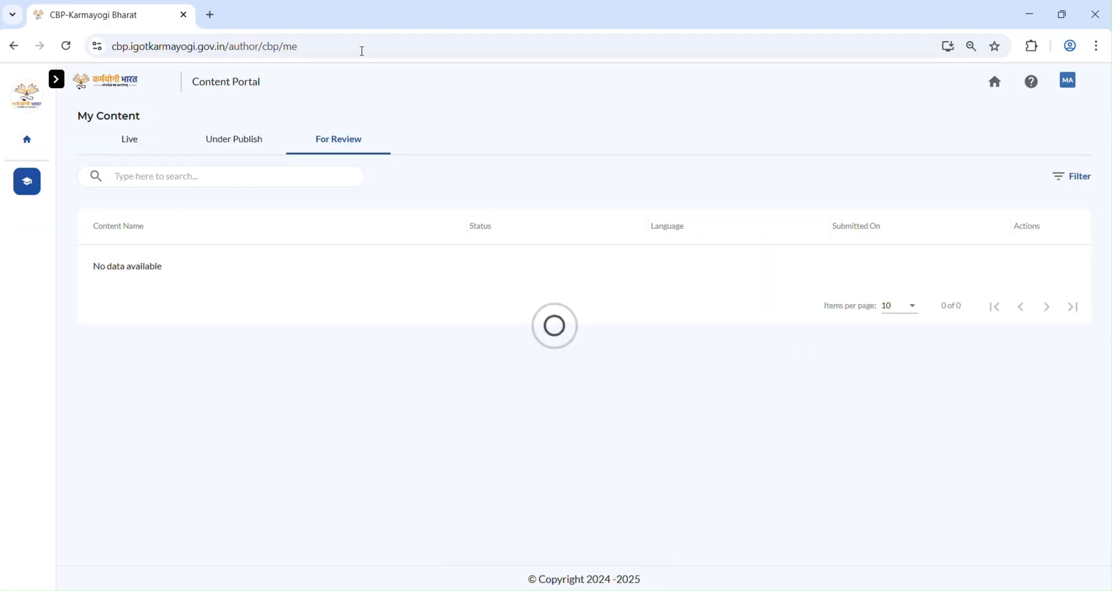
{"action": "left_click", "coordinate": [218, 142]}
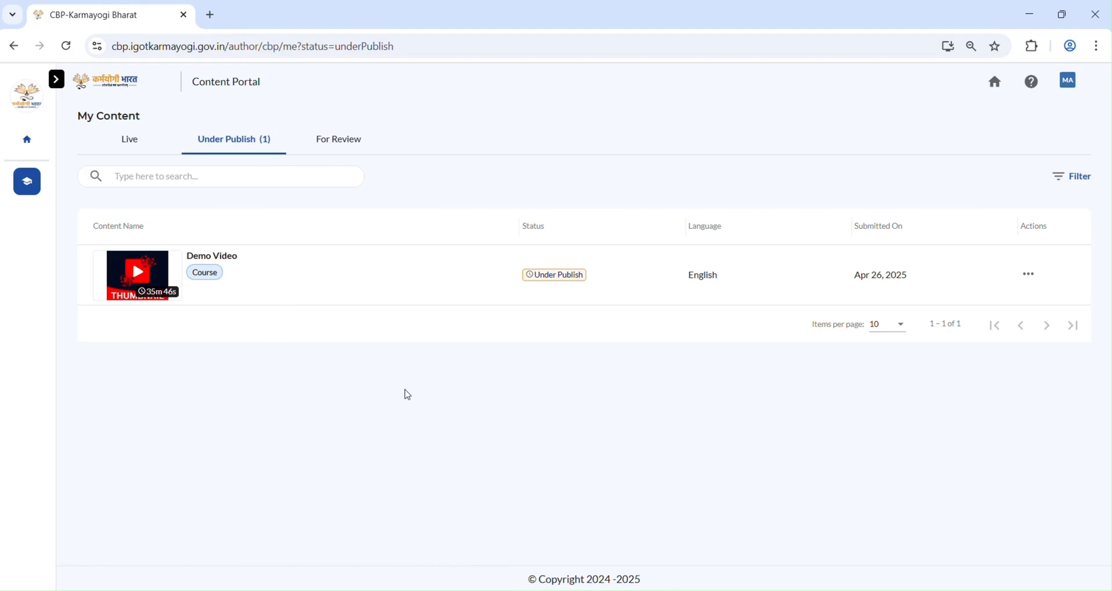